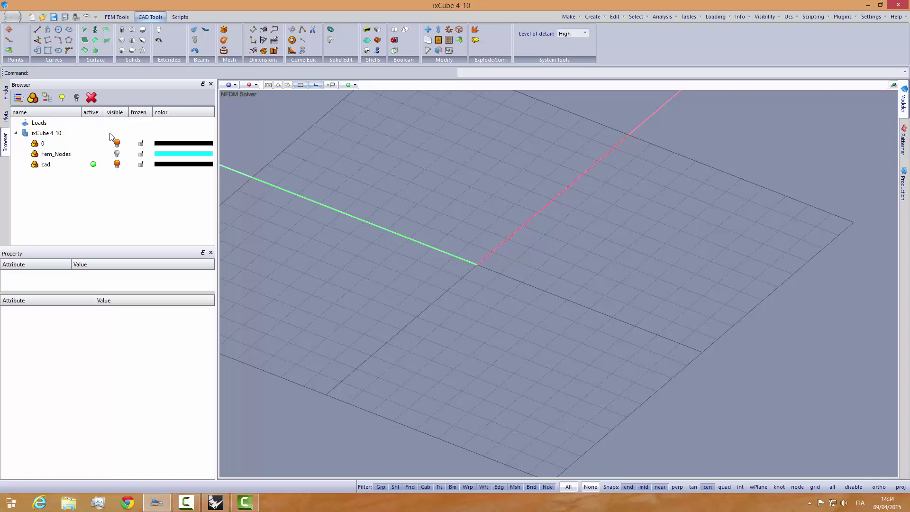
- Start a new model without saving, using the NFDM Meters and kN template
left_click(12, 17)
left_click(66, 70)
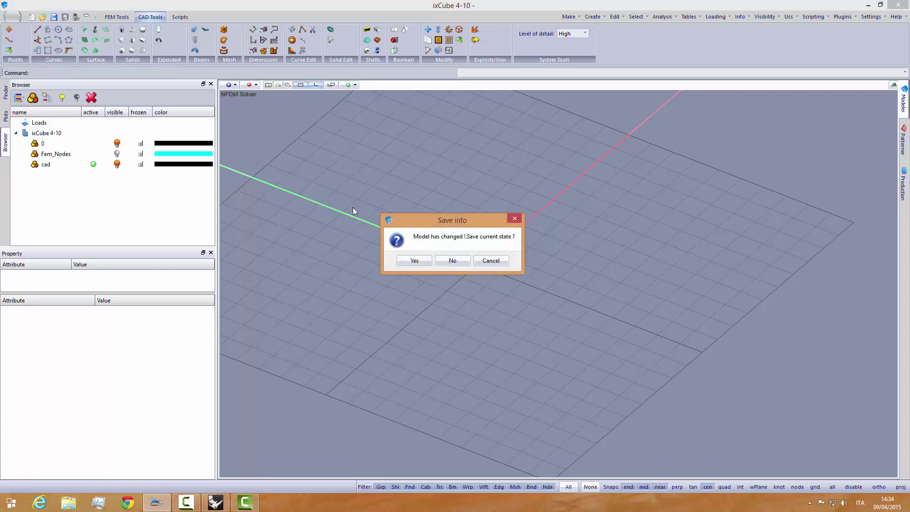
left_click(452, 259)
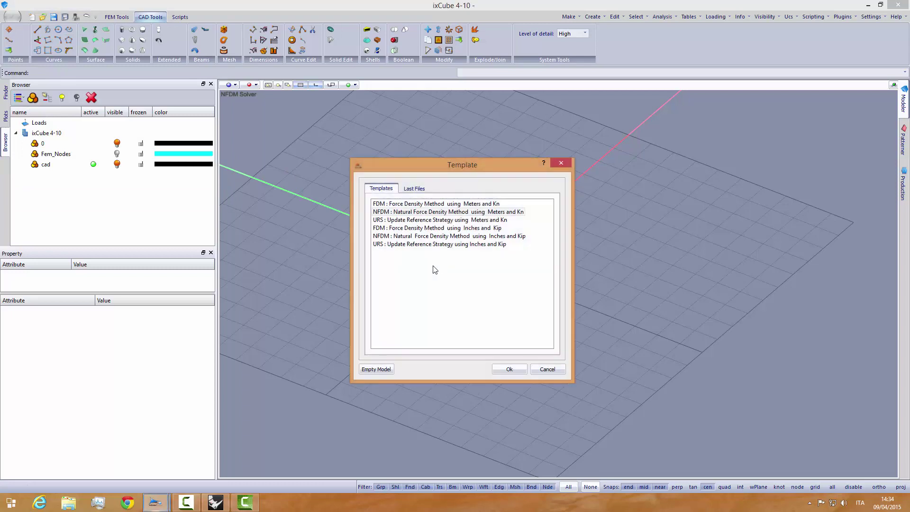
left_click(379, 214)
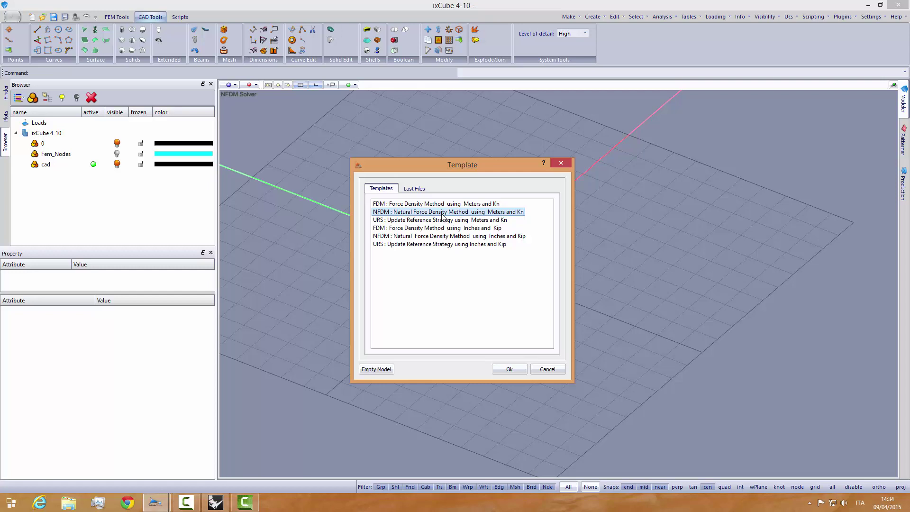
left_click(510, 369)
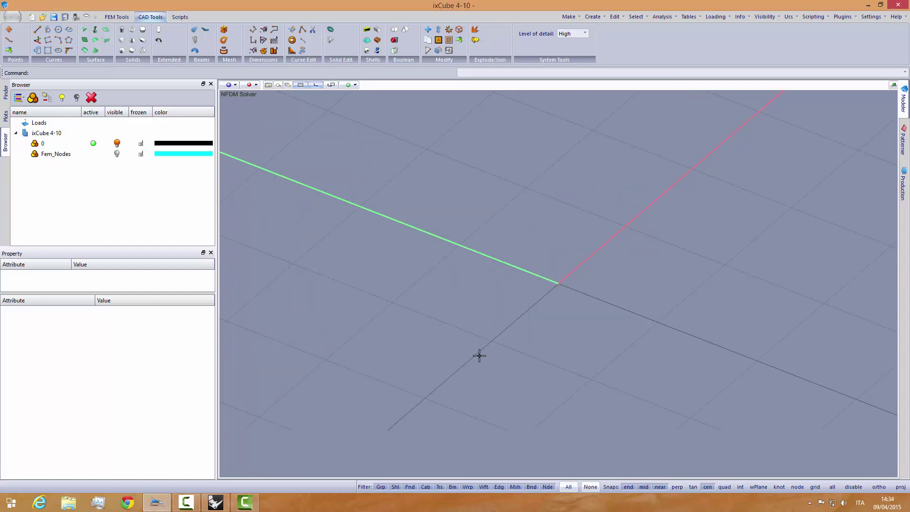
scroll(445, 362, "up", 2)
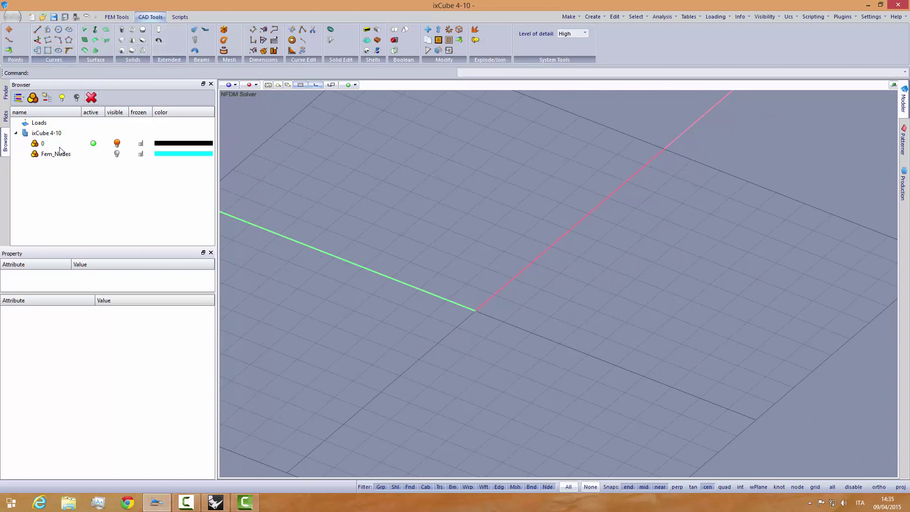
- Add a new layer named cad and make it the active layer
left_click(32, 98)
left_click(57, 166)
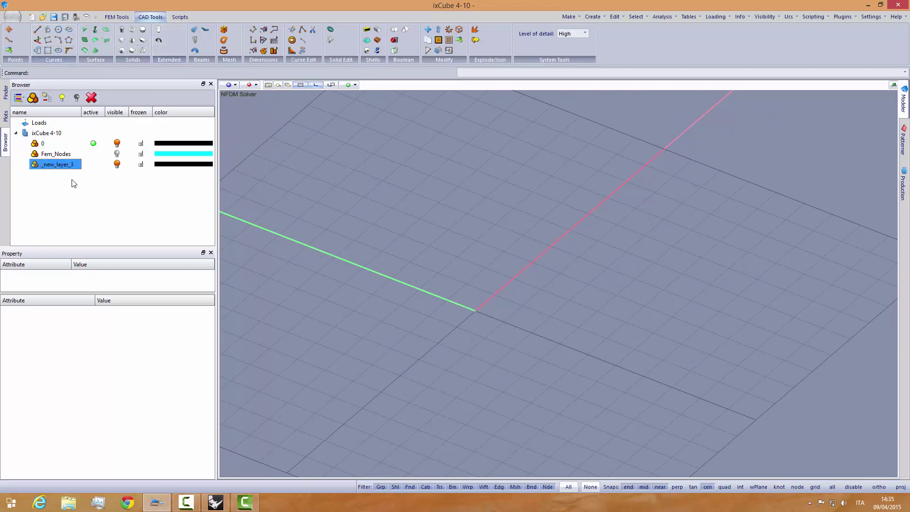
type("cad")
key("Return")
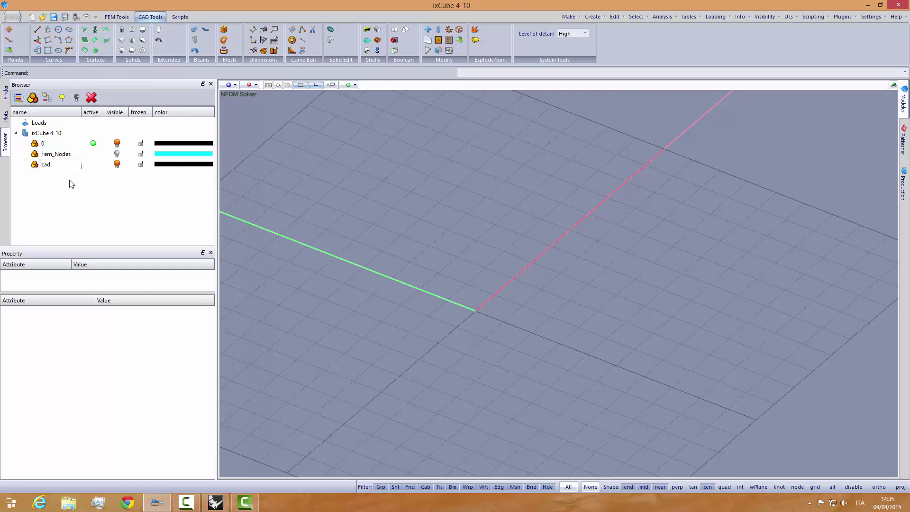
left_click(93, 164)
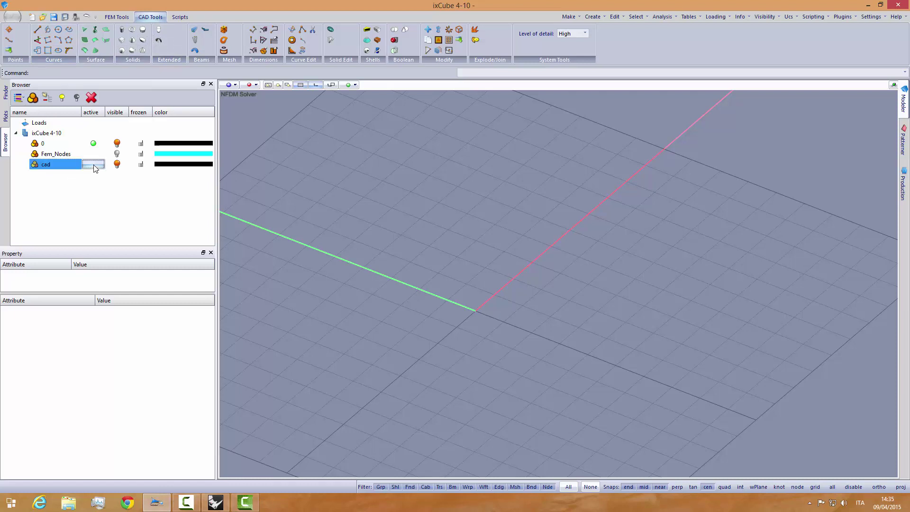
- Draw a 4 by 4 rectangle by corners, starting at 0,0,0
left_click(48, 50)
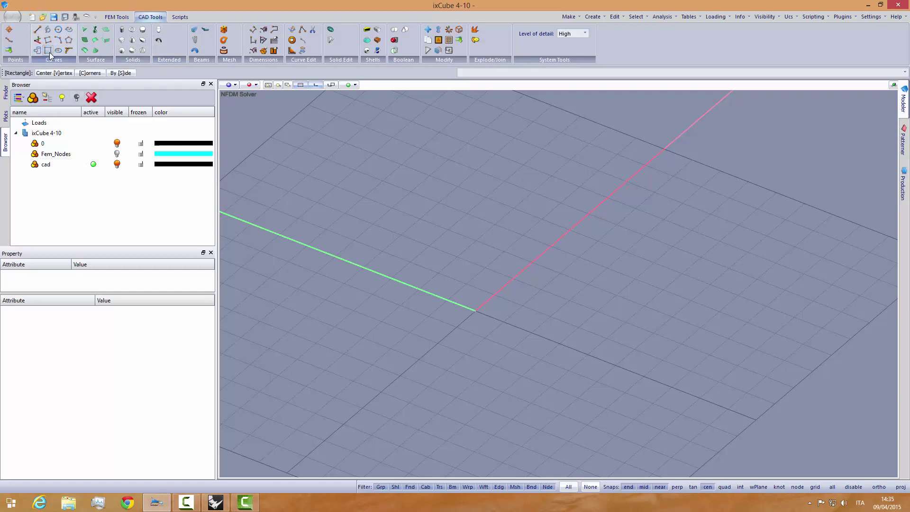
left_click(90, 74)
left_click(473, 73)
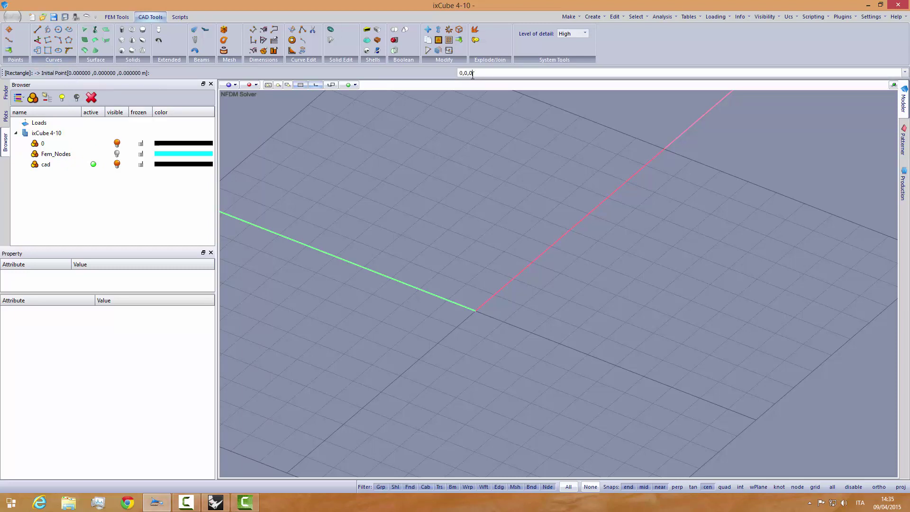
type("0,0,0")
key("Return")
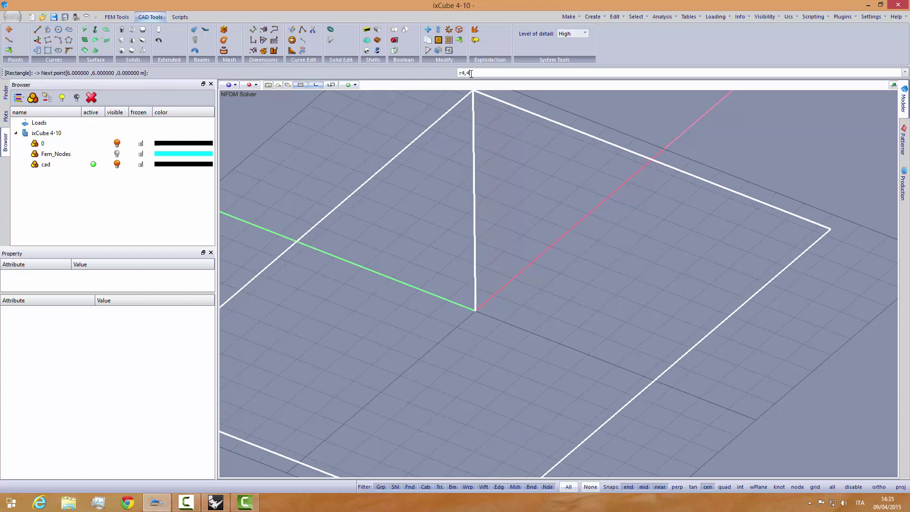
key("Return")
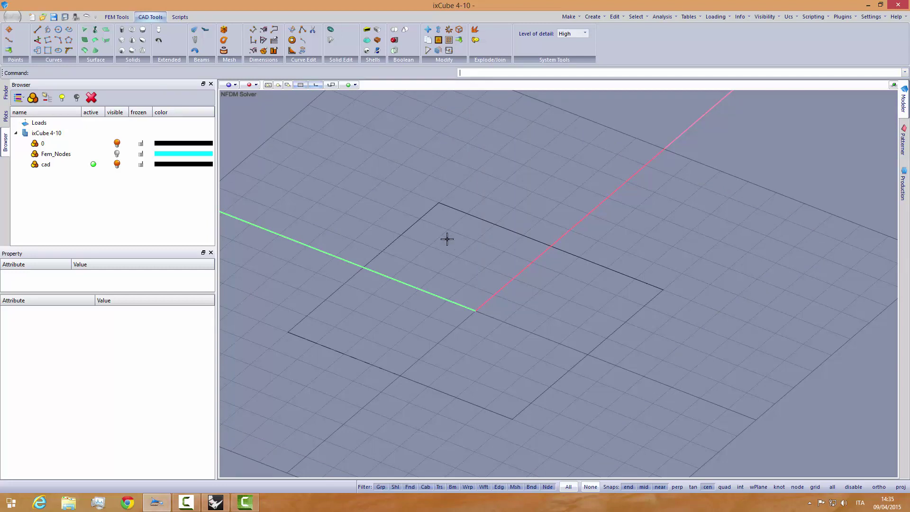
middle_click_drag(447, 237, 435, 262)
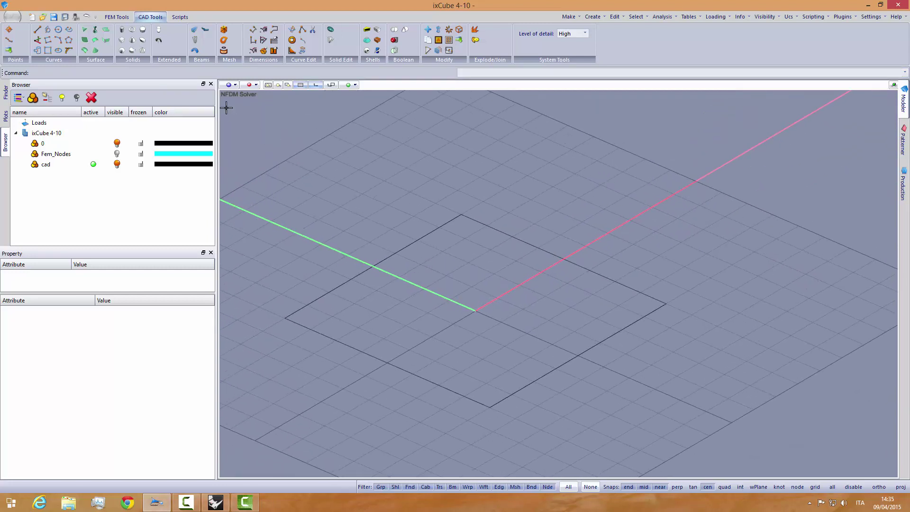
- Draw a vertical perpendicular post at the rectangle's left corner
left_click(40, 43)
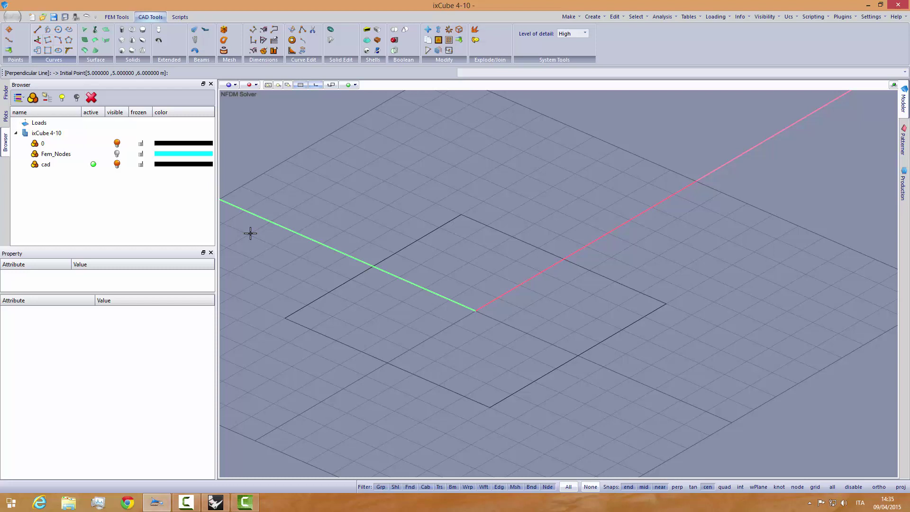
left_click(285, 317)
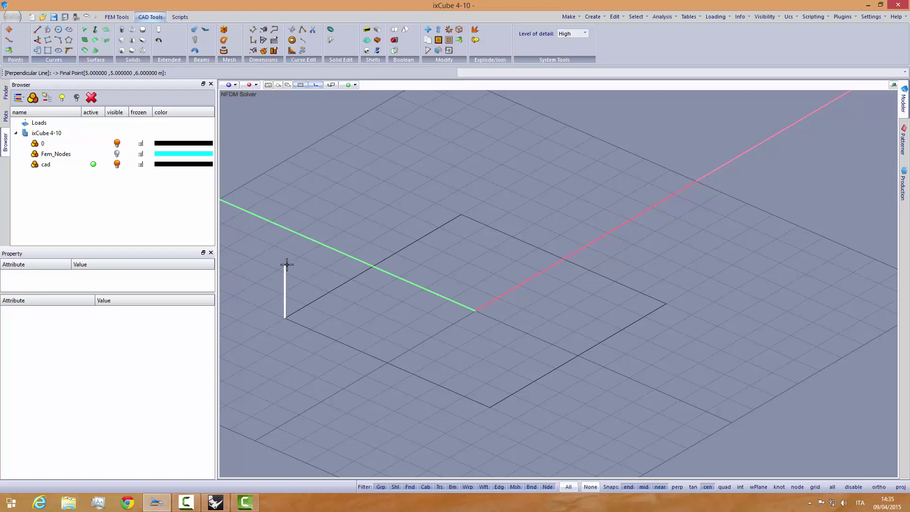
left_click(287, 264)
key("Escape")
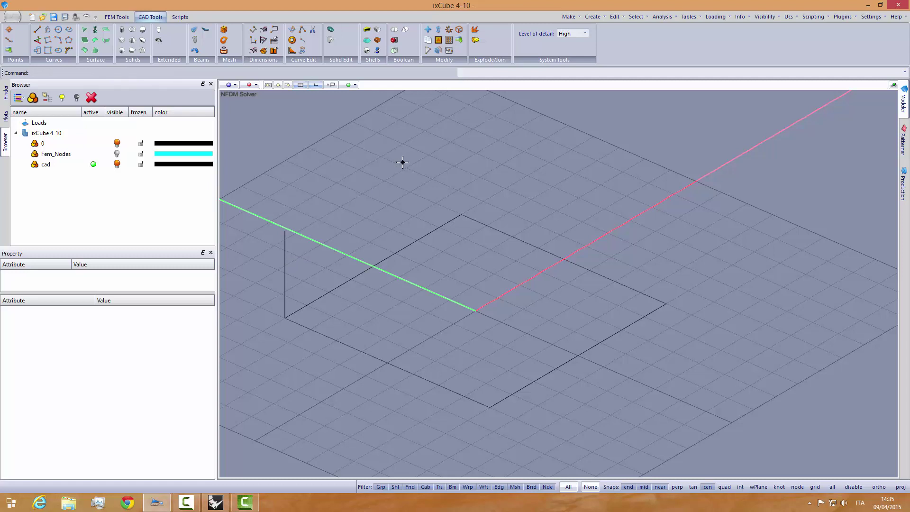
- Copy the vertical post to the opposite rectangle corner
left_click(428, 40)
left_click(283, 259)
key("Return")
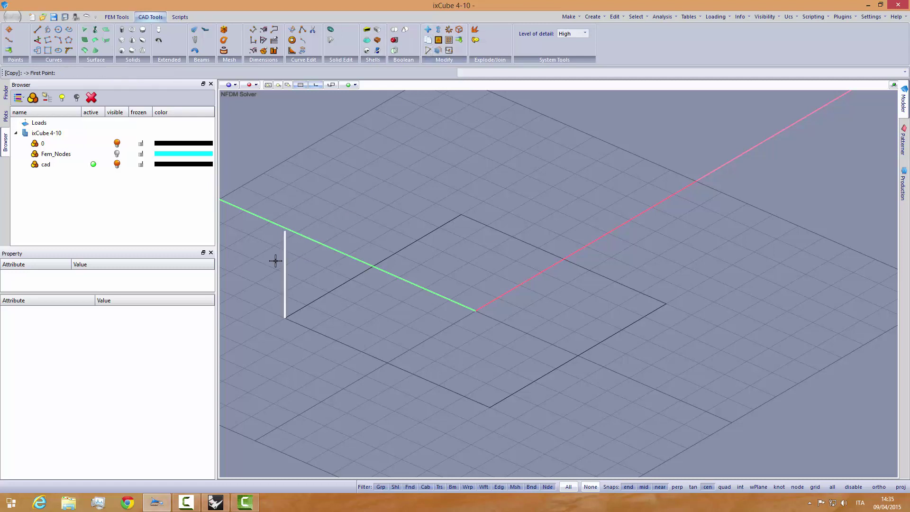
left_click(284, 317)
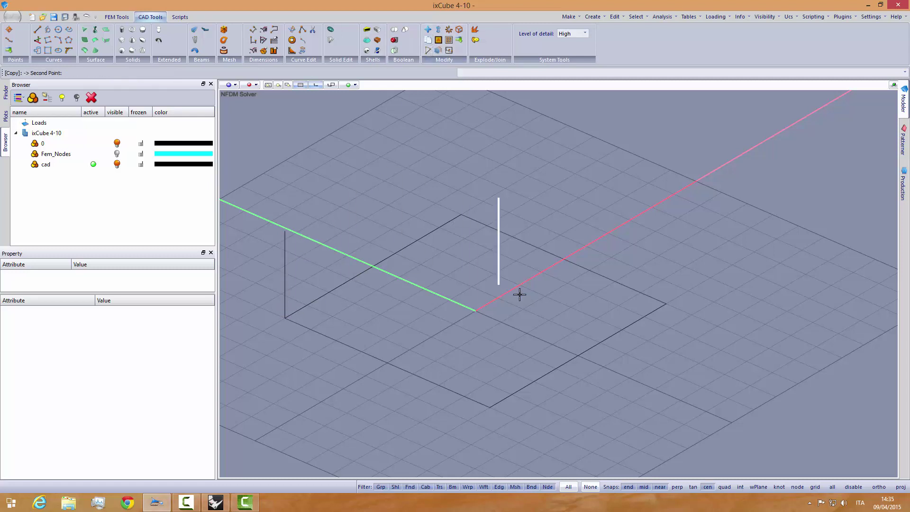
left_click(667, 303)
key("Escape")
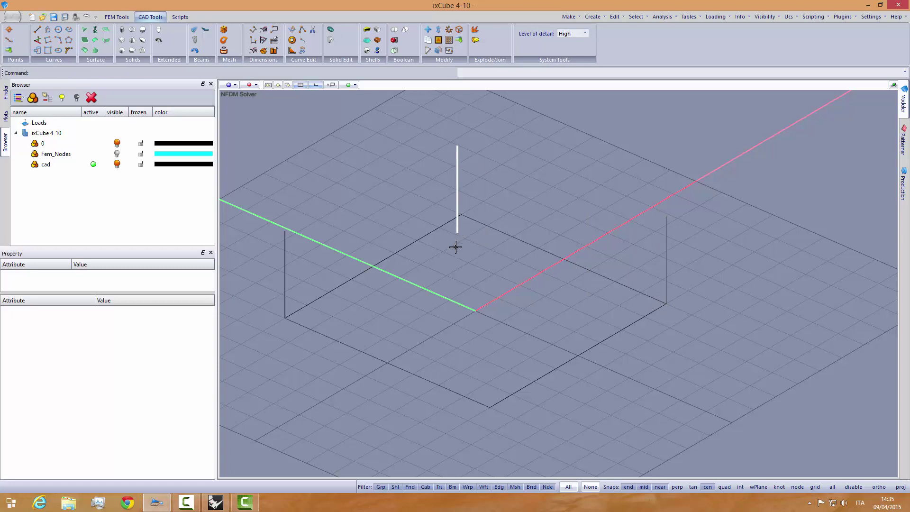
middle_click_drag(456, 246, 434, 288)
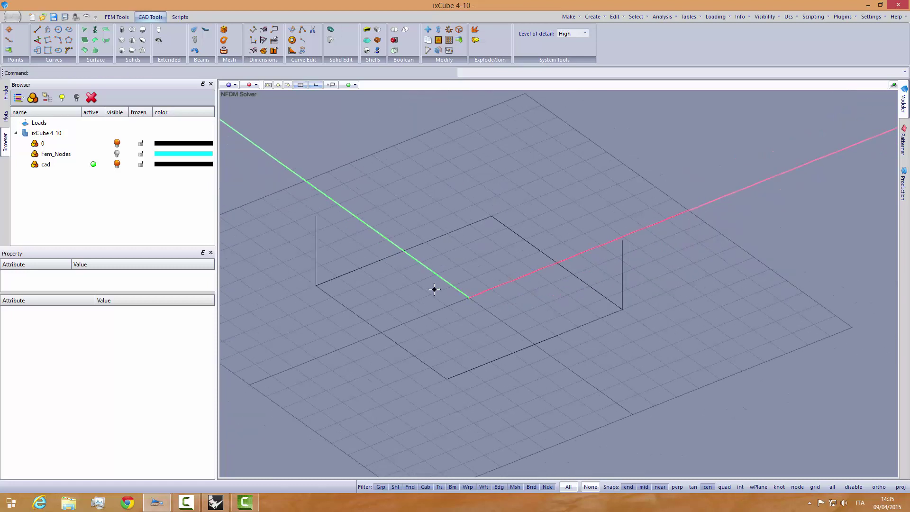
- On the FEM tools, add a layer named mem and make it active
left_click(116, 17)
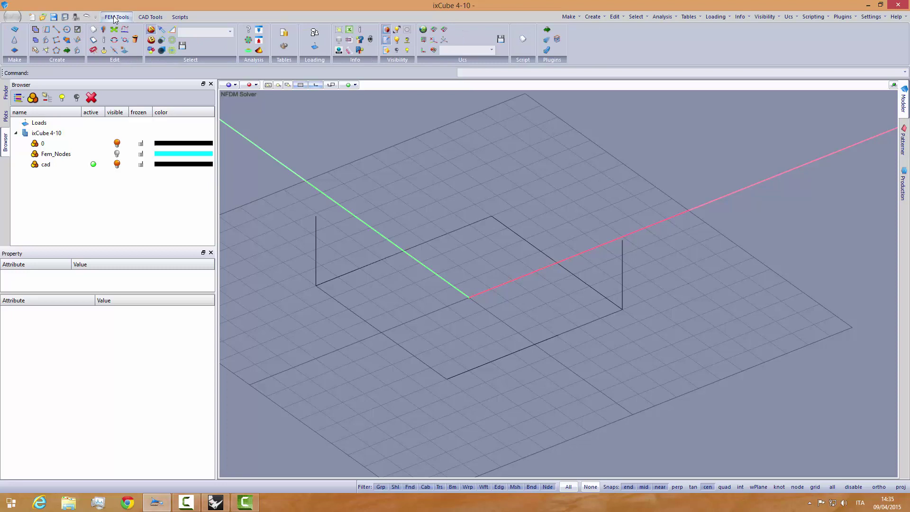
left_click(32, 98)
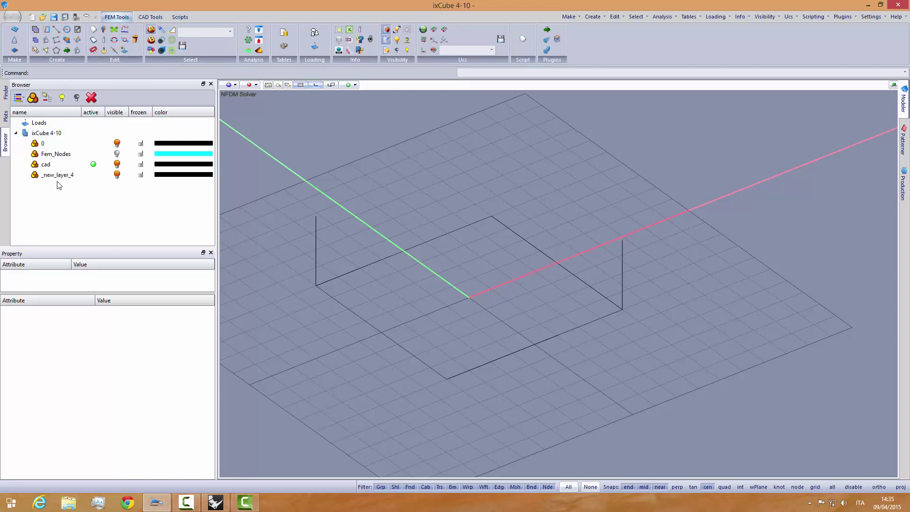
left_click(57, 177)
left_click(69, 178)
type("mem")
key("Return")
left_click(94, 176)
- Create a meshed surface through both post tops and the two low rectangle corners
left_click(15, 31)
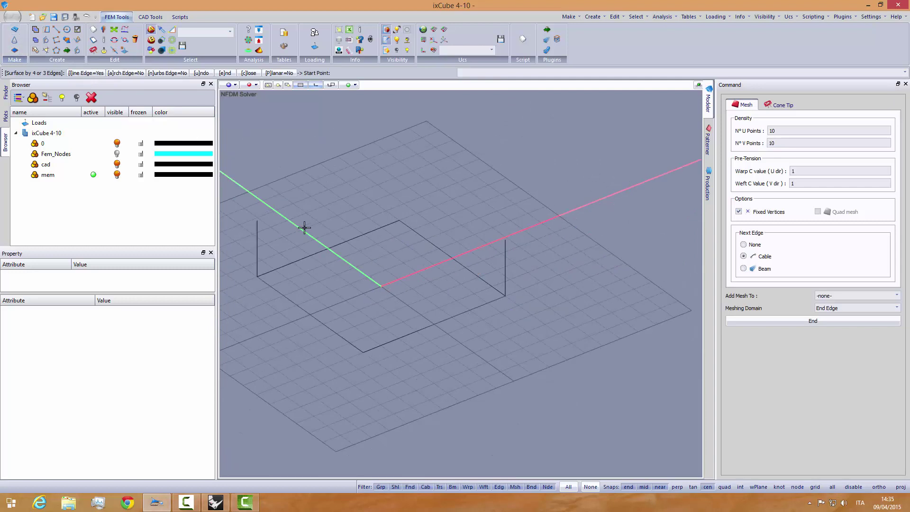
left_click(257, 221)
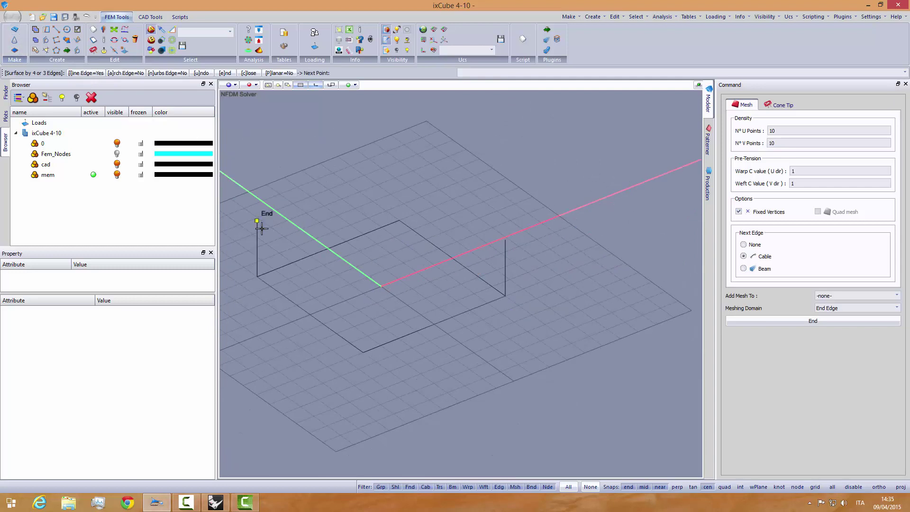
left_click(364, 351)
left_click(505, 239)
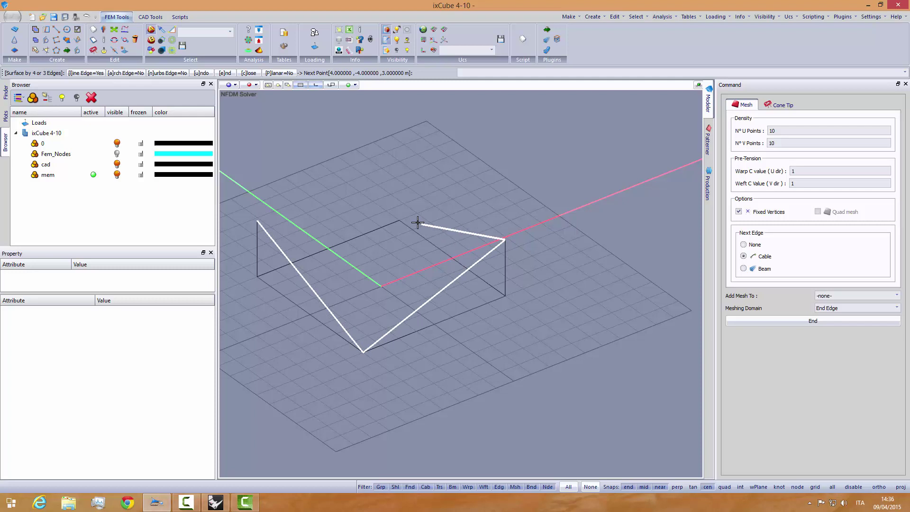
left_click(346, 212)
left_click(761, 321)
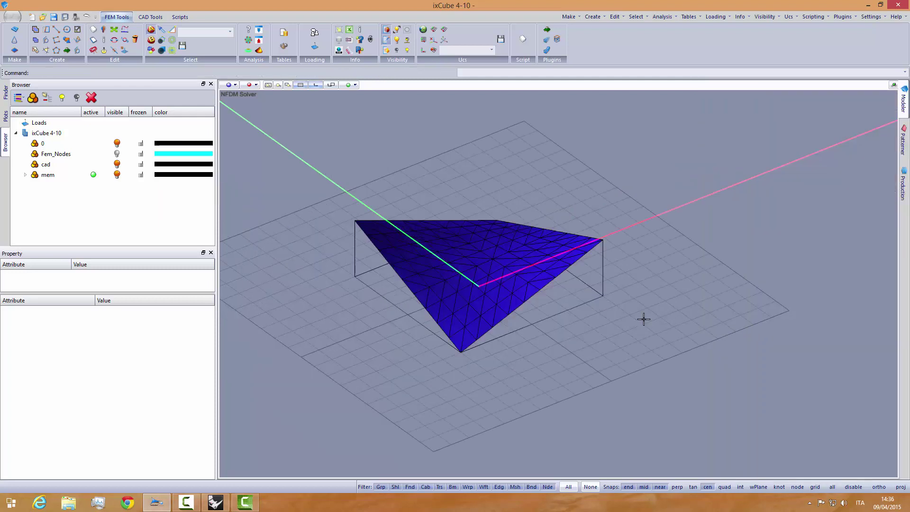
- Set the T[1] mesh seed to Precontraint 702 -Ferrari, keeping FF-Deformable and 1.0 warp/weft stress
middle_click_drag(644, 319, 471, 295)
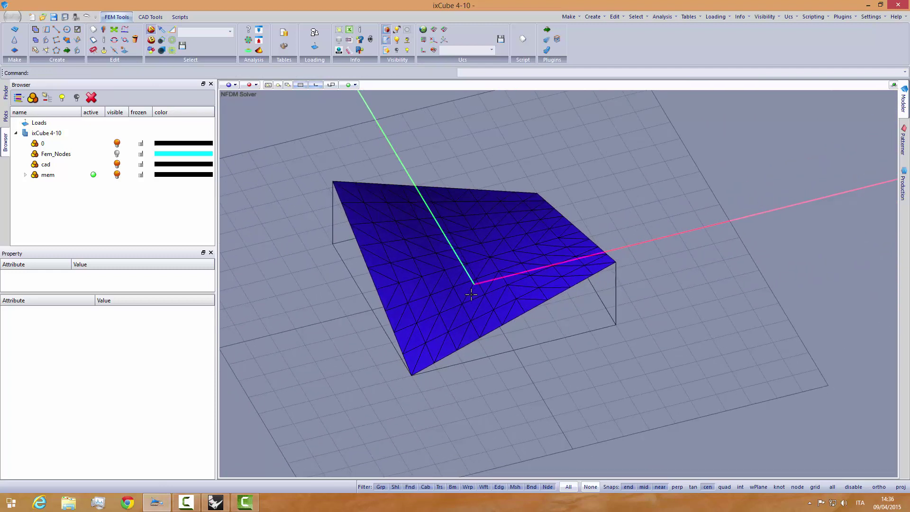
left_click(25, 175)
left_click(35, 185)
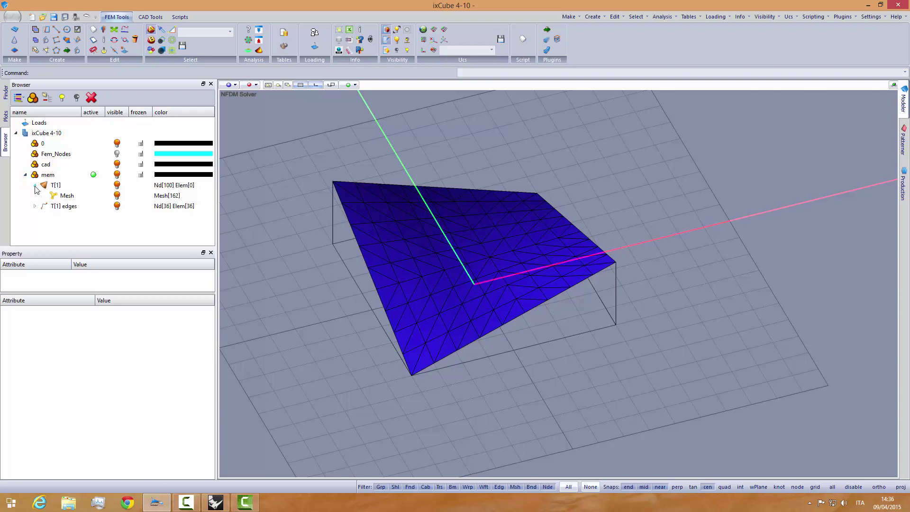
left_click(60, 196)
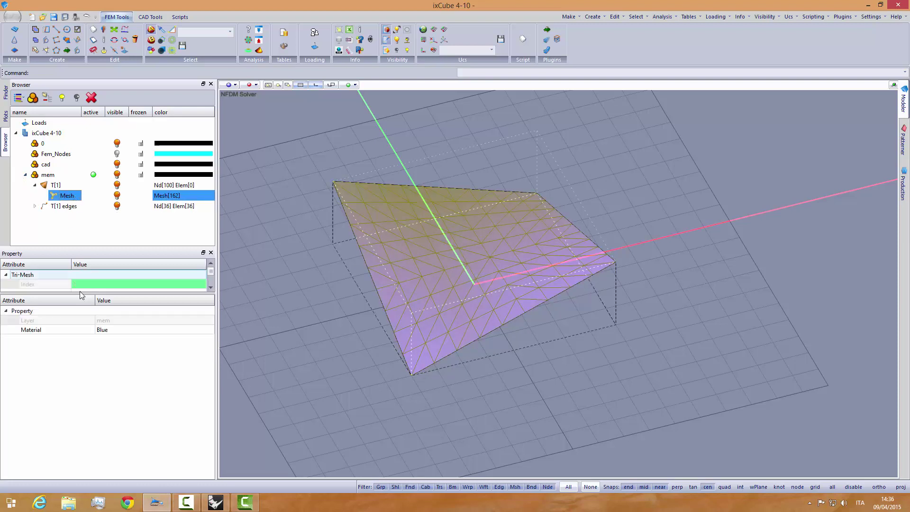
left_click_drag(87, 294, 88, 363)
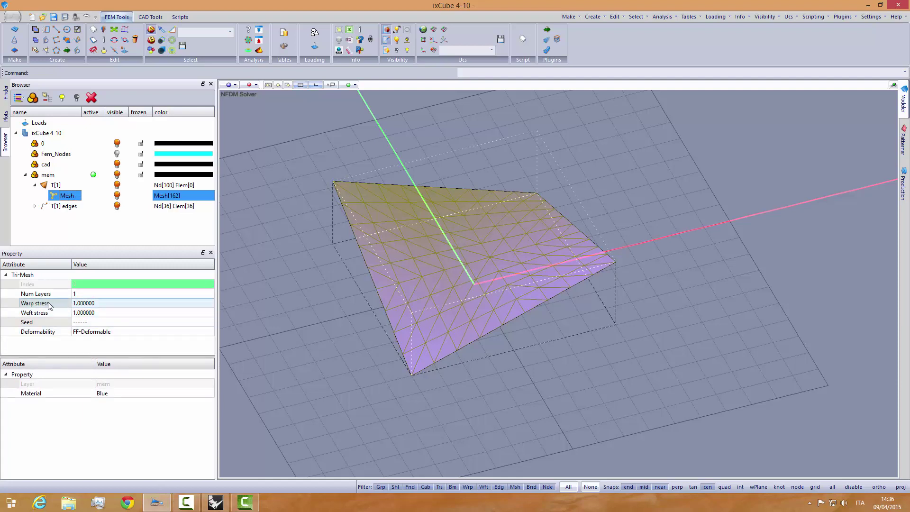
left_click(90, 322)
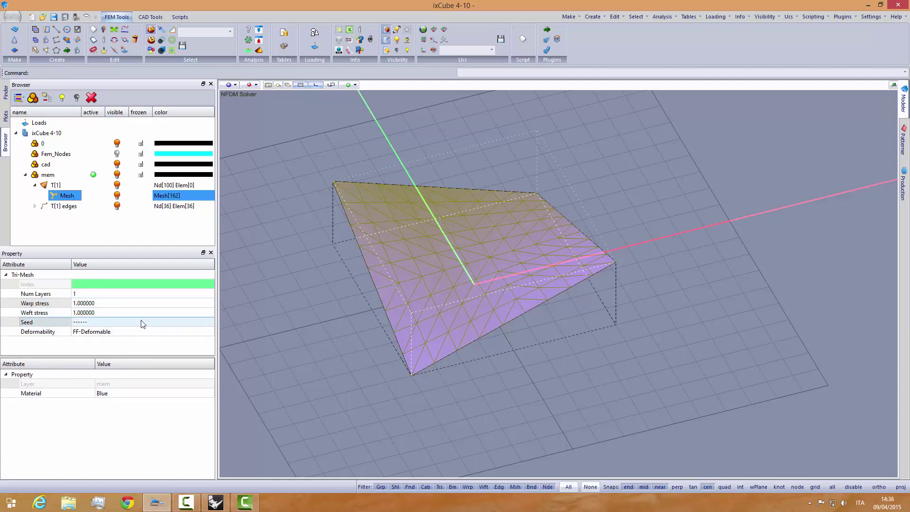
left_click(143, 322)
left_click(131, 380)
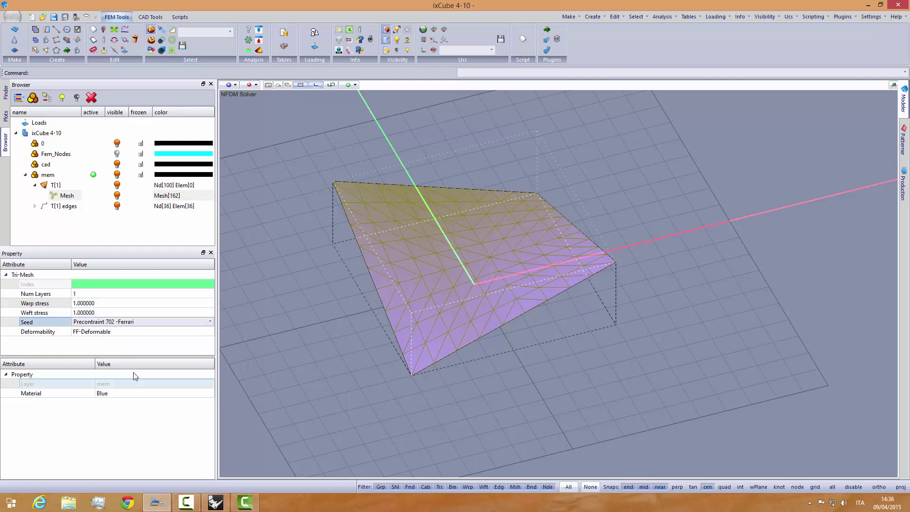
left_click(119, 333)
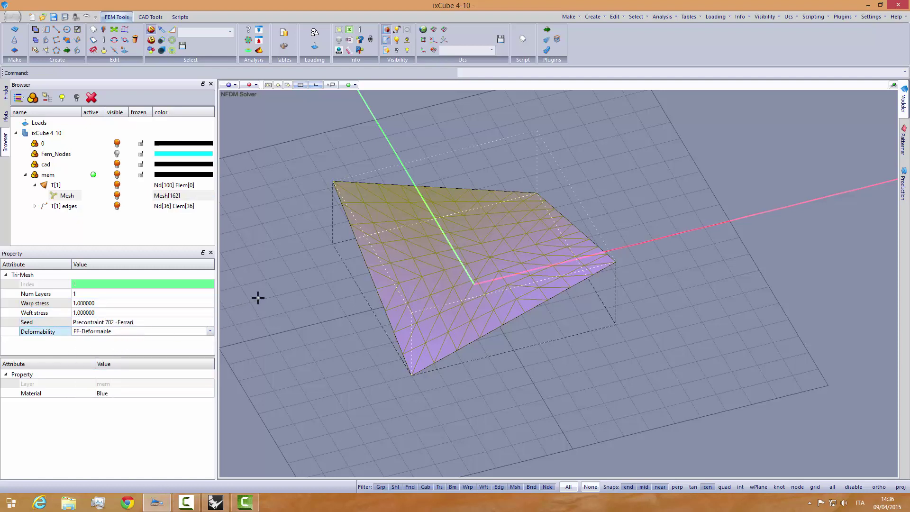
left_click(295, 279)
mouse_move(299, 299)
middle_mouse_down()
mouse_move(290, 299)
mouse_move(309, 295)
middle_mouse_up()
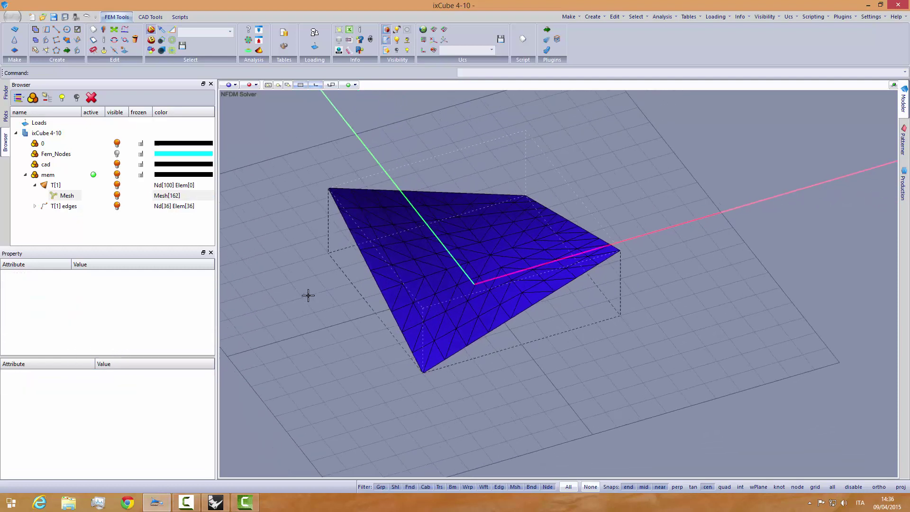
- In Top view, define a UCS X axis from the mesh's lower-left to top-right corner
left_click(232, 85)
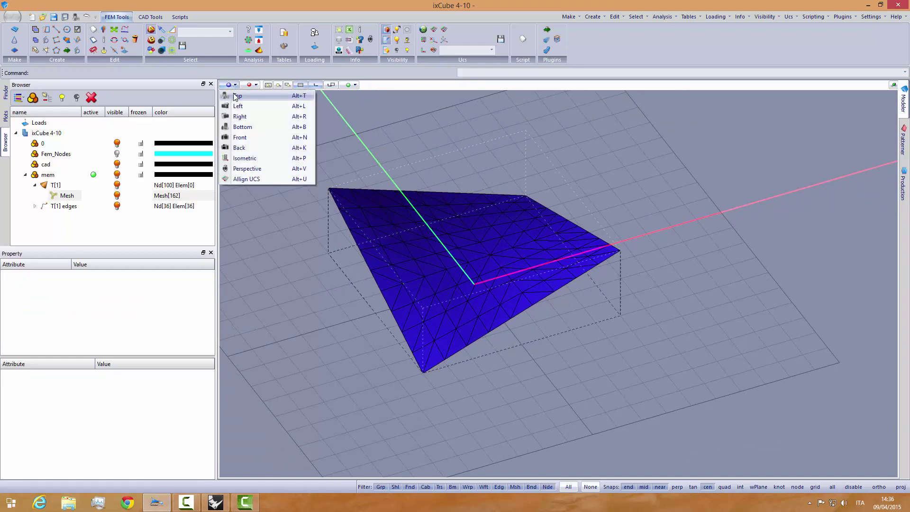
left_click(235, 97)
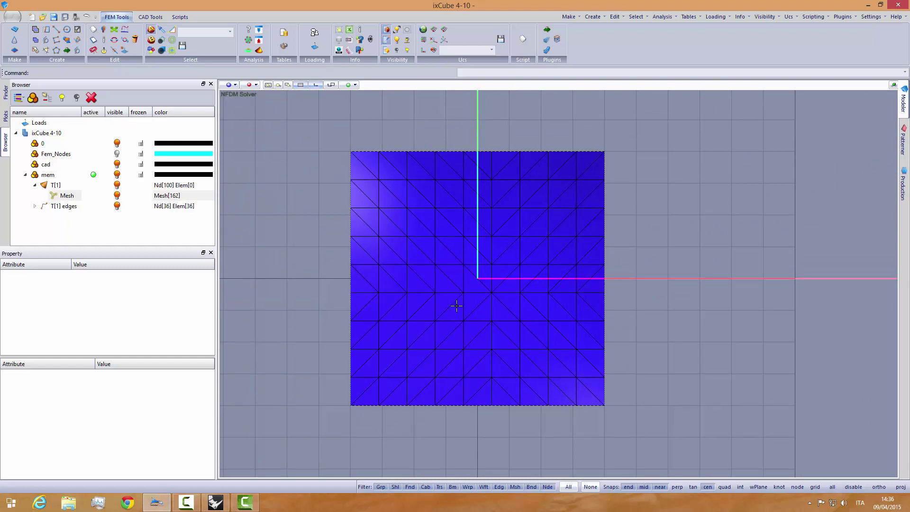
left_click(789, 17)
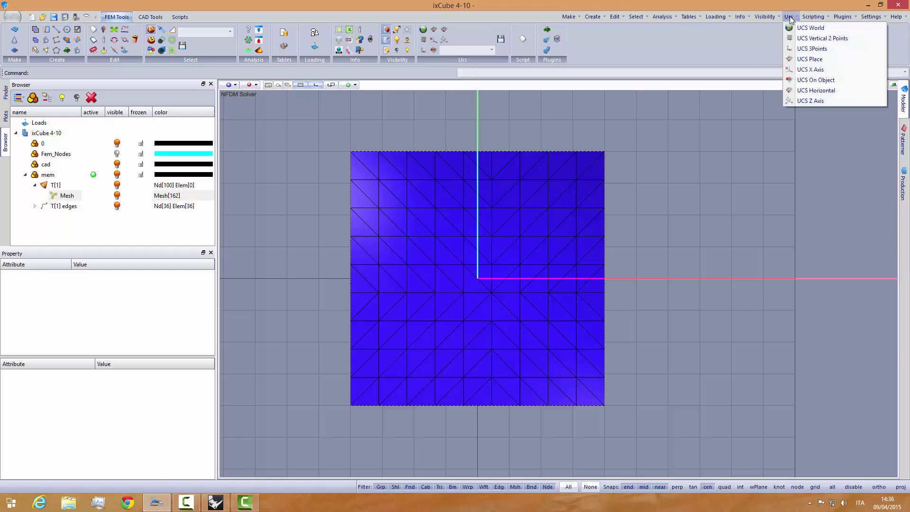
left_click(809, 71)
left_click(352, 404)
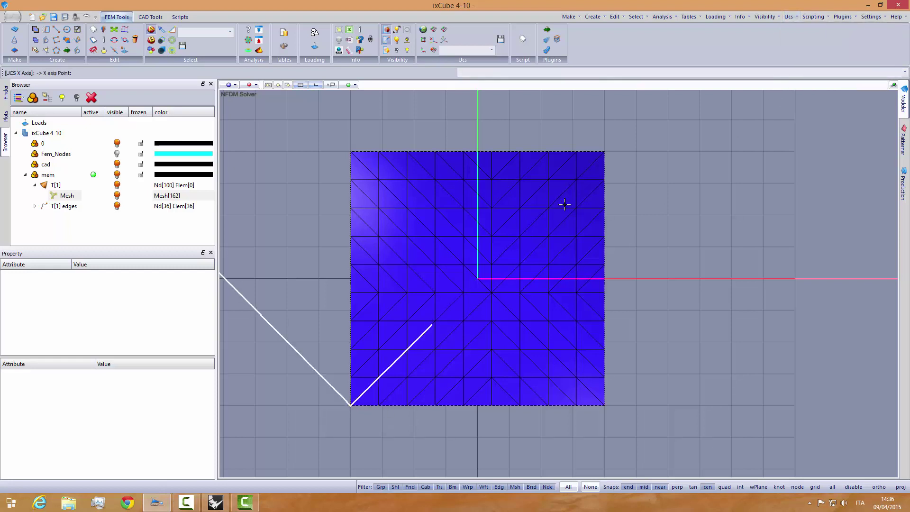
left_click(605, 151)
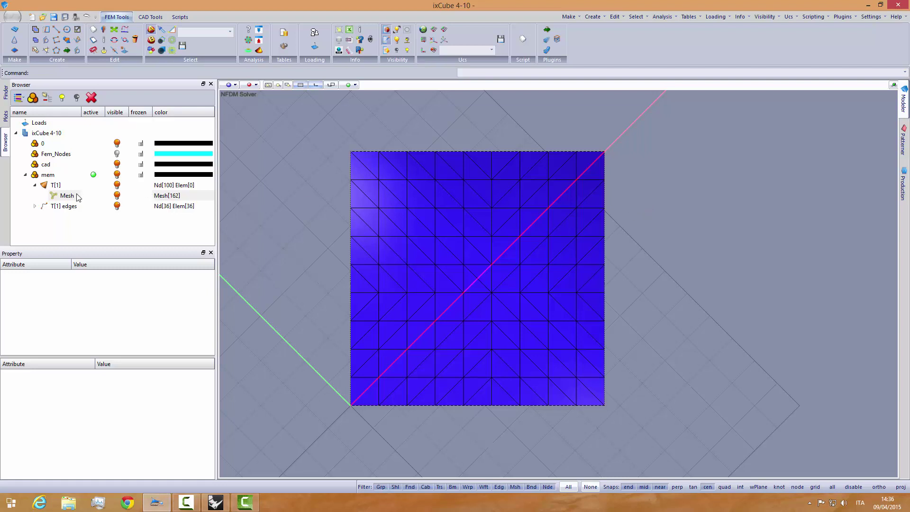
- Set the mesh's warp-weft orientation with the X-Z plane as warp plane
right_click(70, 197)
mouse_move(129, 226)
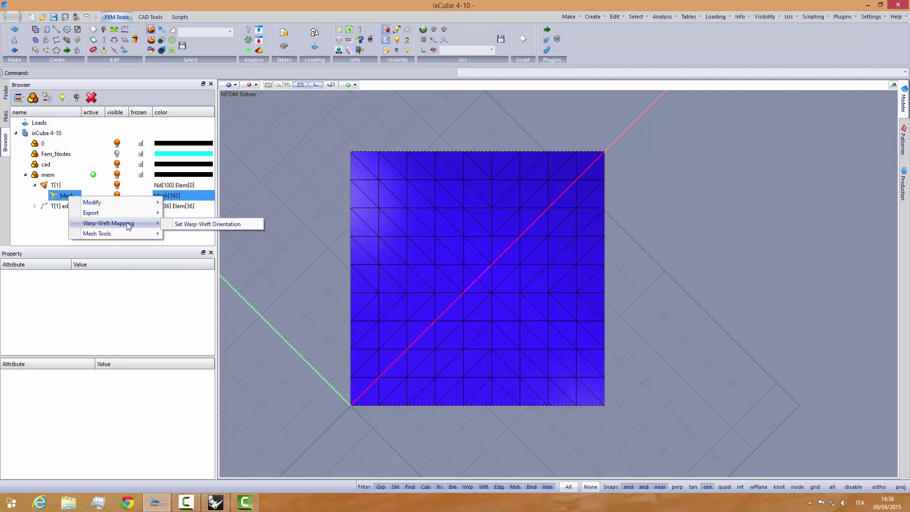
left_click(182, 224)
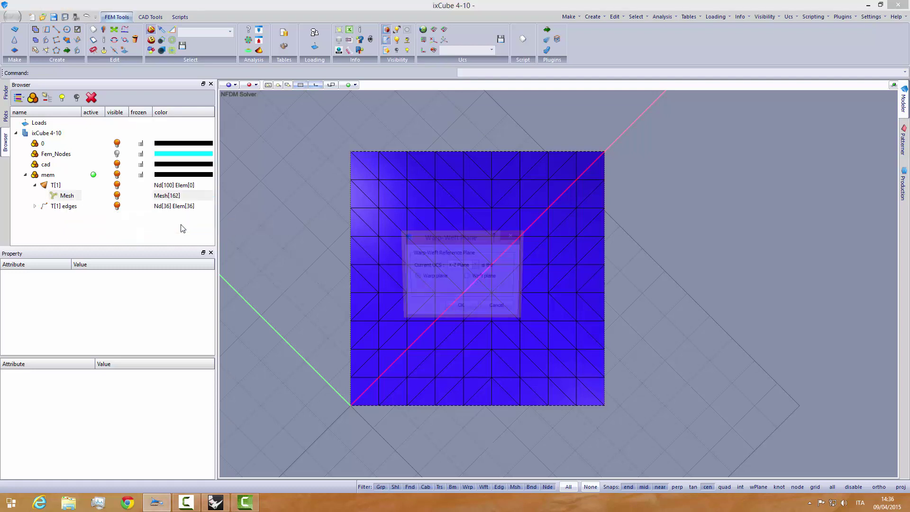
left_click_drag(450, 241, 193, 203)
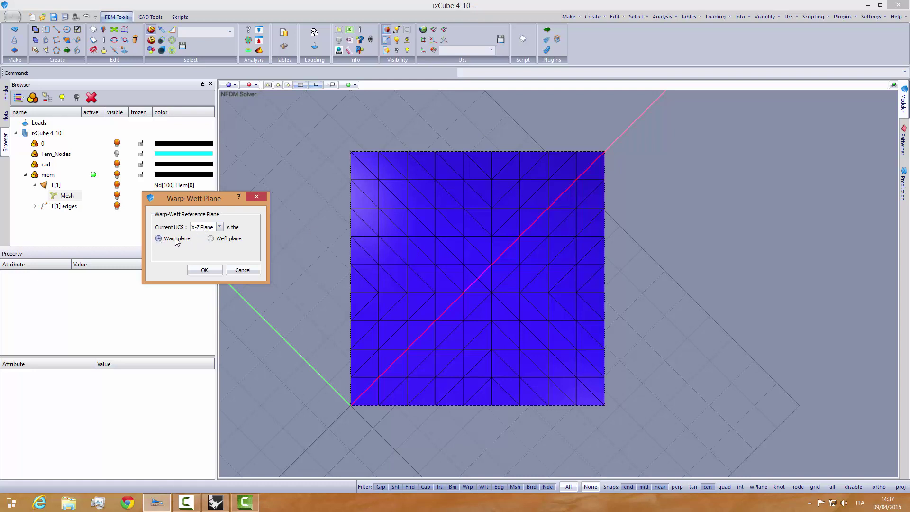
left_click(205, 270)
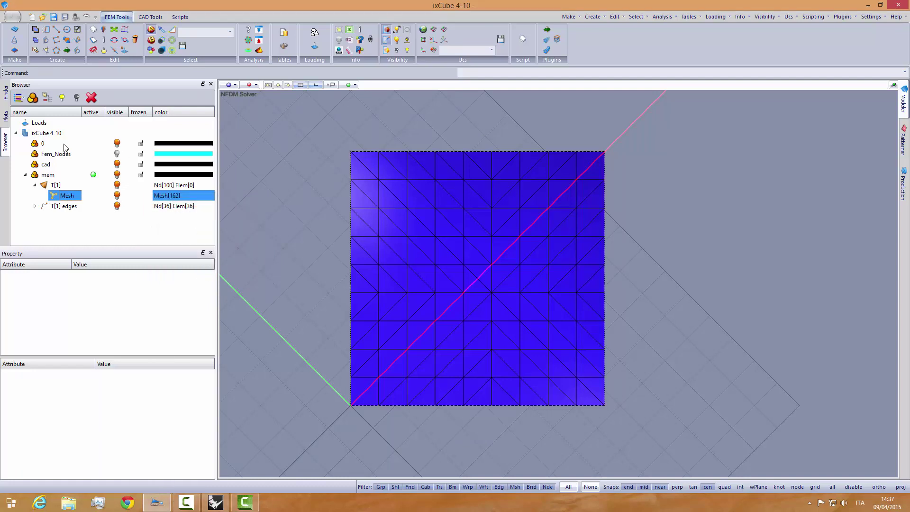
- Tick Object Axis under Labels in the Plots options and zoom into the mesh
left_click(5, 116)
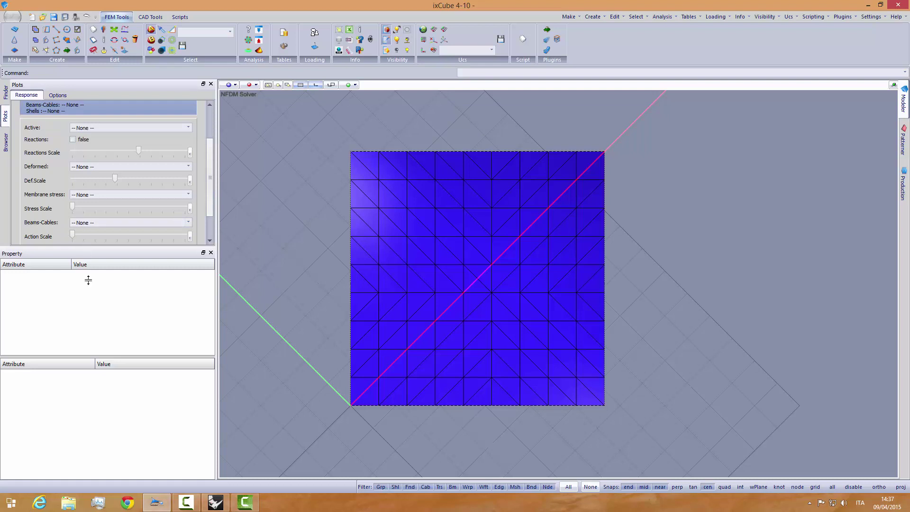
left_click_drag(88, 280, 89, 331)
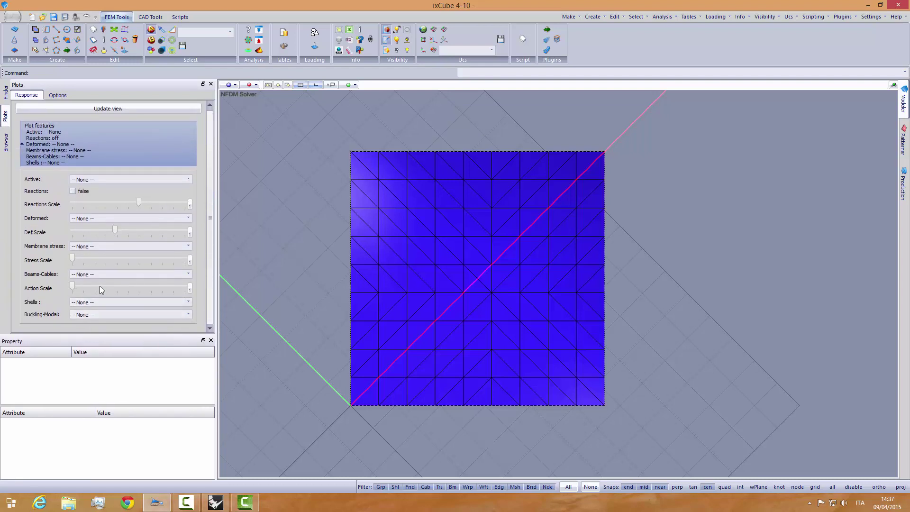
left_click(58, 95)
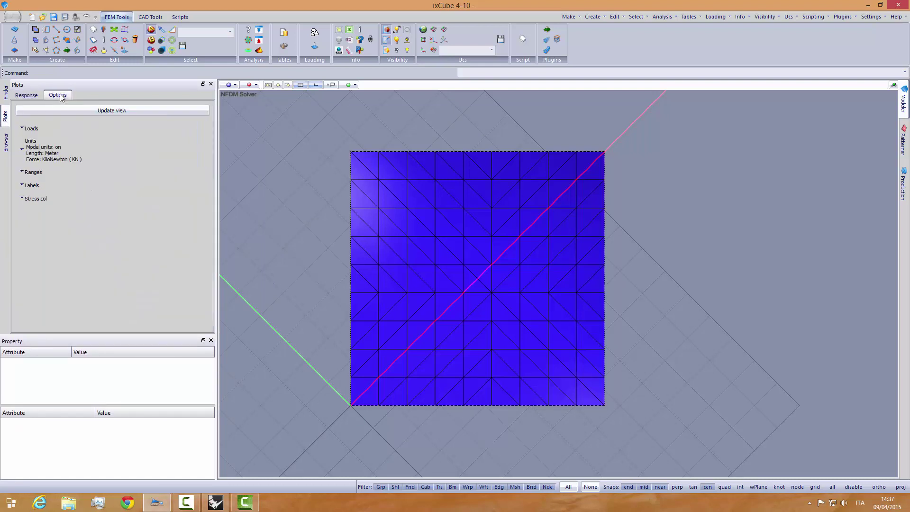
left_click(48, 184)
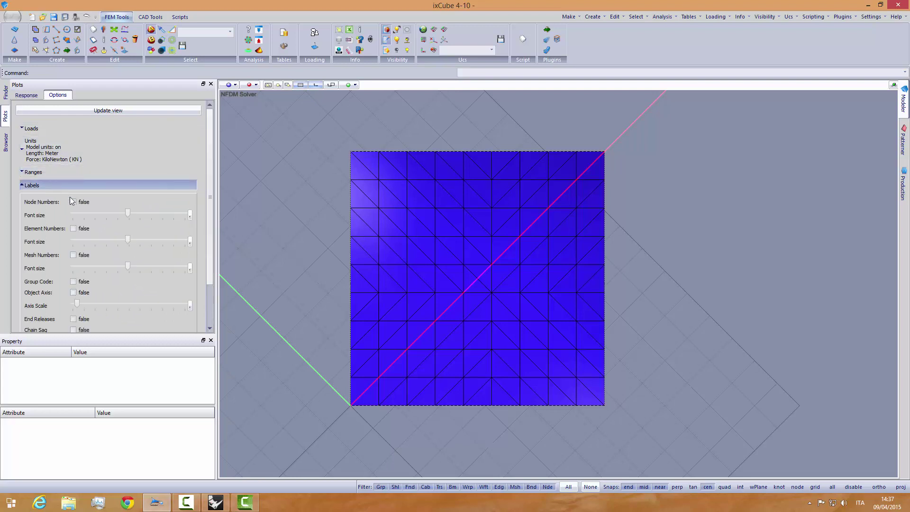
left_click_drag(210, 179, 212, 239)
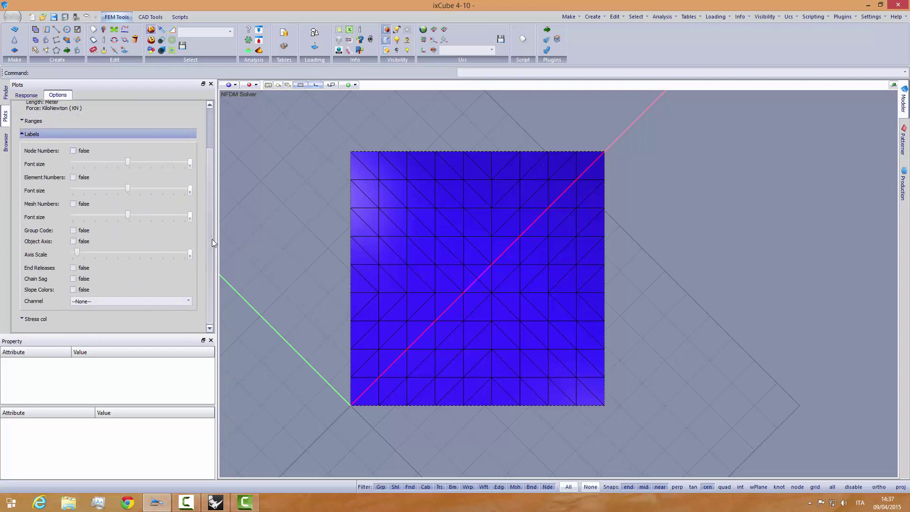
left_click(78, 243)
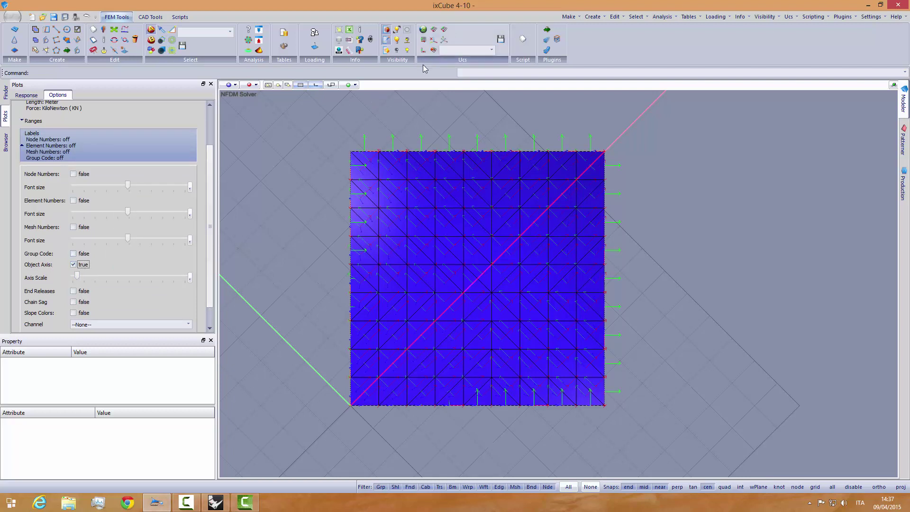
scroll(399, 201, "up", 3)
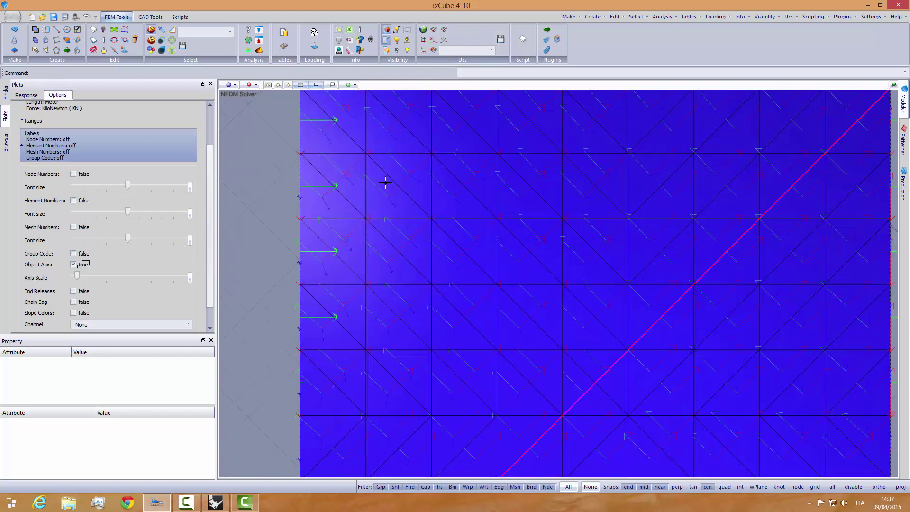
left_click(421, 192)
left_click(127, 442)
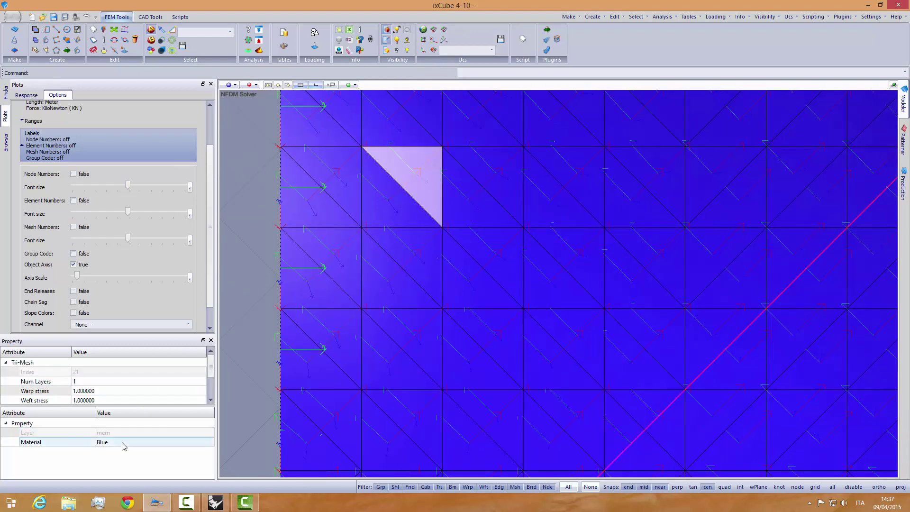
left_click(125, 441)
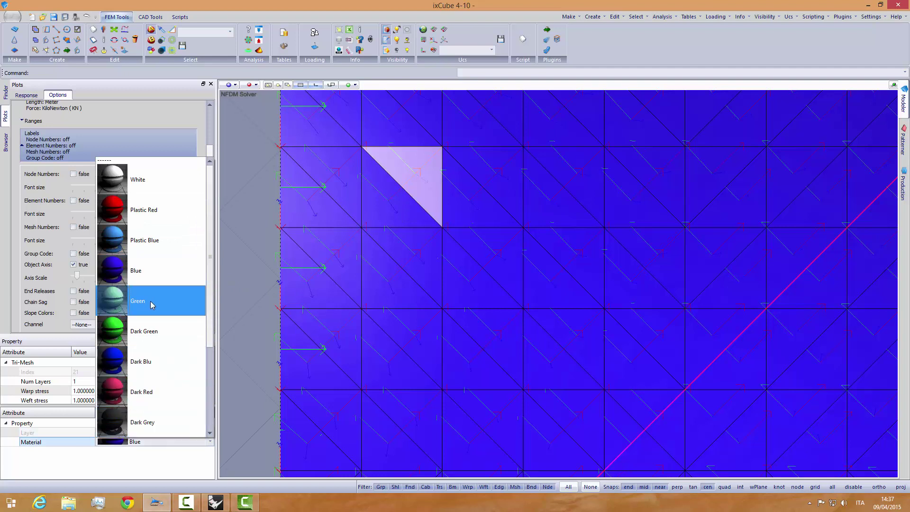
scroll(151, 306, "down", 3)
left_click(144, 351)
left_click(239, 311)
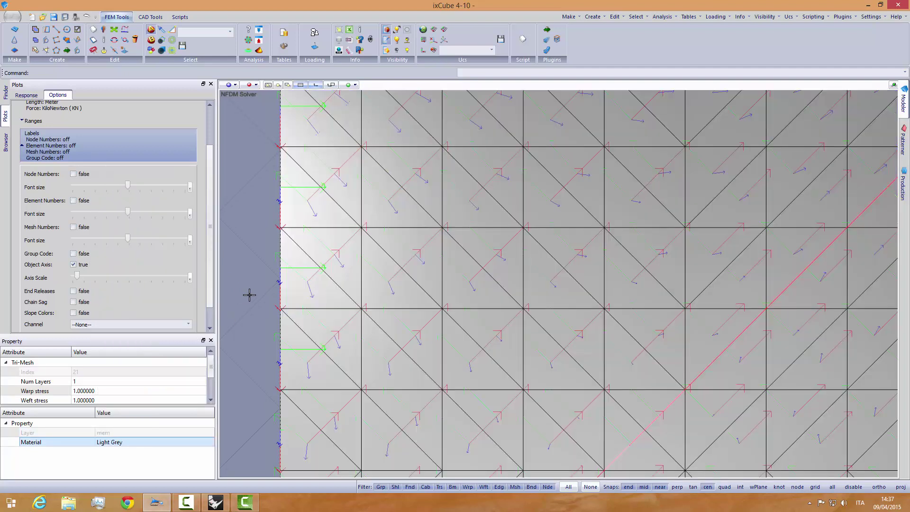
scroll(353, 297, "down", 1)
middle_click_drag(386, 305, 366, 309)
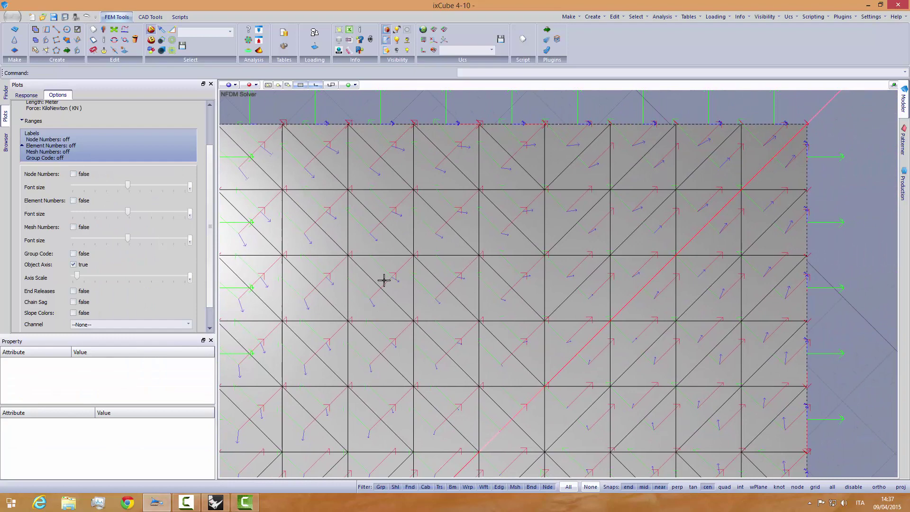
left_click_drag(78, 277, 74, 277)
scroll(337, 275, "down", 1)
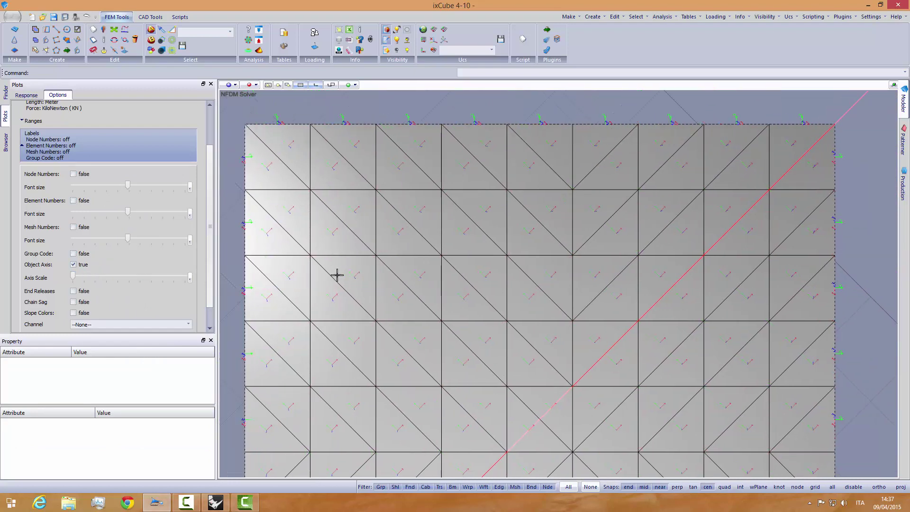
scroll(339, 274, "up", 5)
scroll(345, 238, "up", 1)
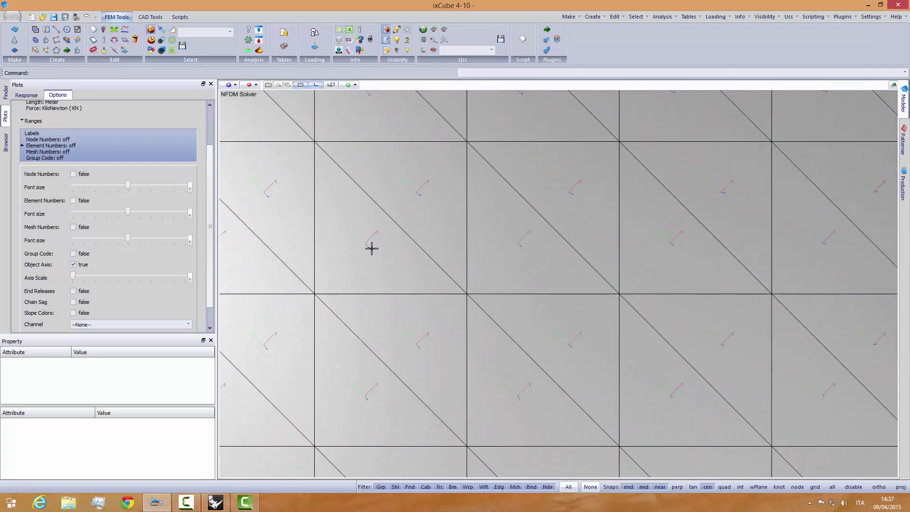
scroll(366, 240, "up", 2)
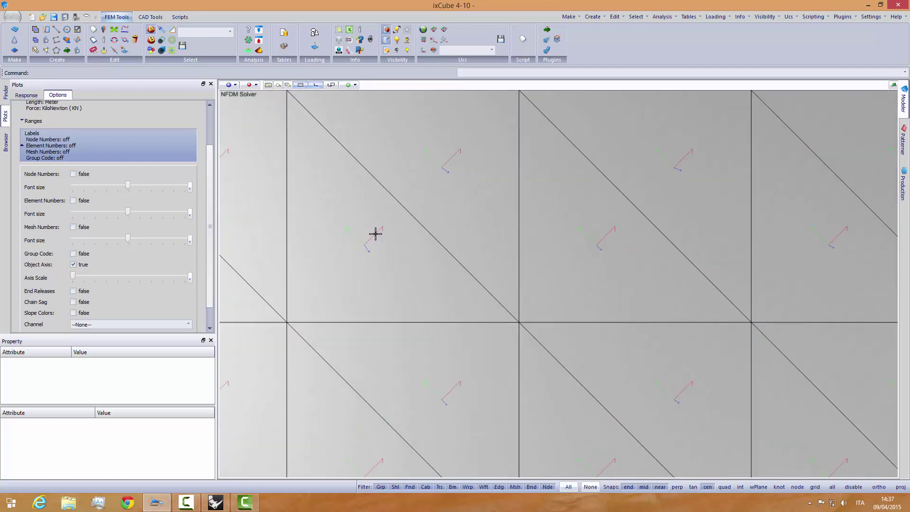
scroll(360, 244, "up", 2)
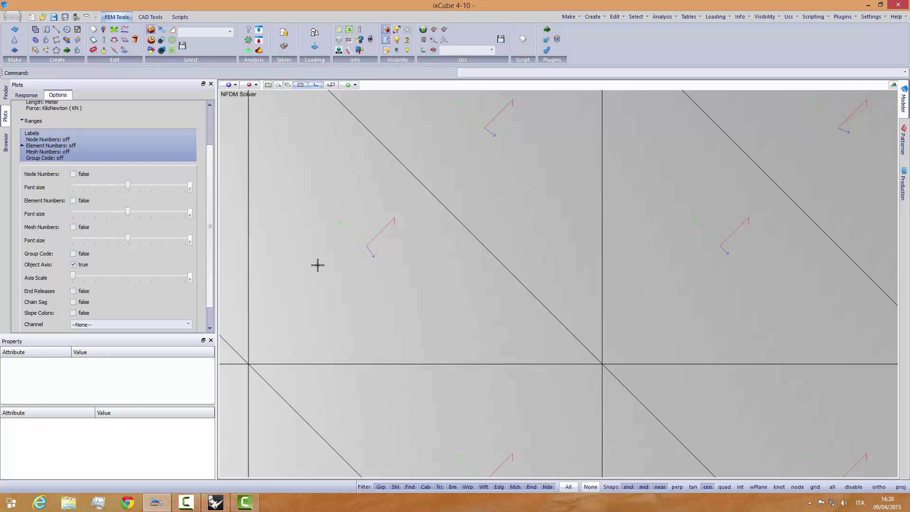
scroll(333, 240, "down", 3)
scroll(370, 244, "down", 5)
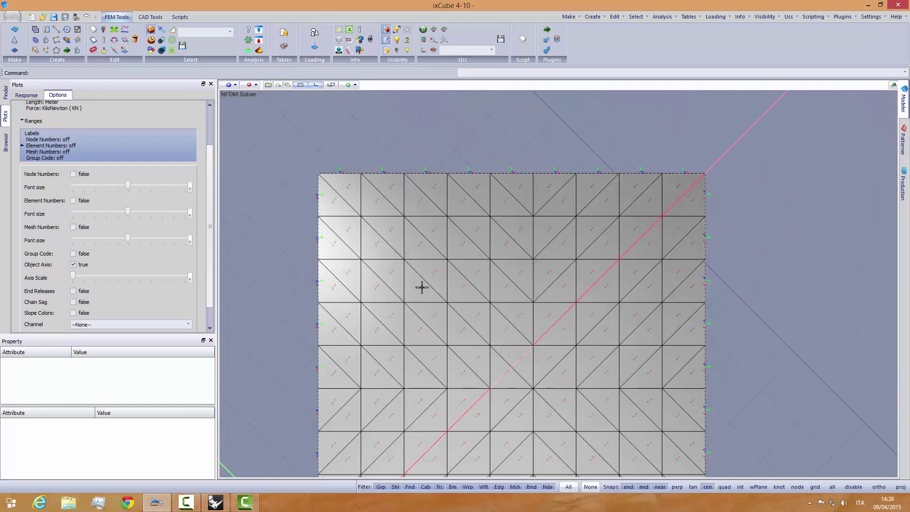
middle_click_drag(422, 285, 398, 246)
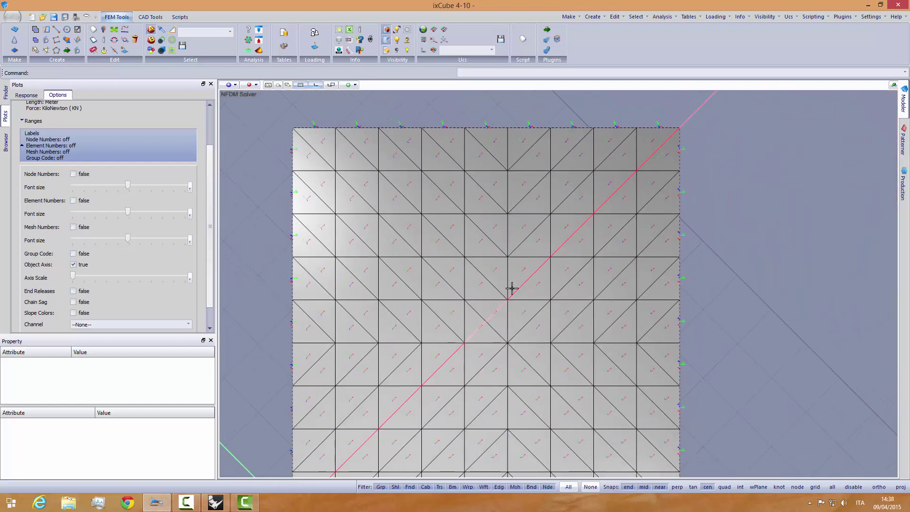
scroll(439, 331, "up", 3)
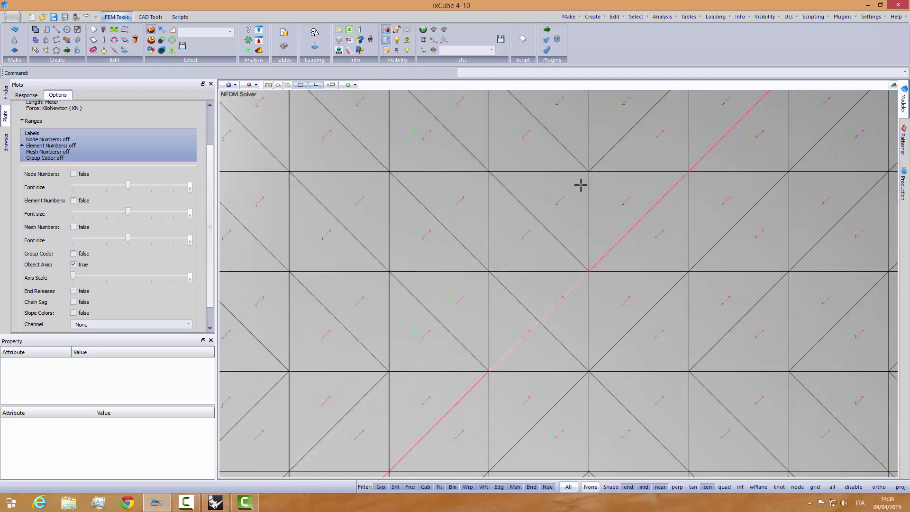
scroll(508, 244, "down", 3)
scroll(490, 266, "down", 1)
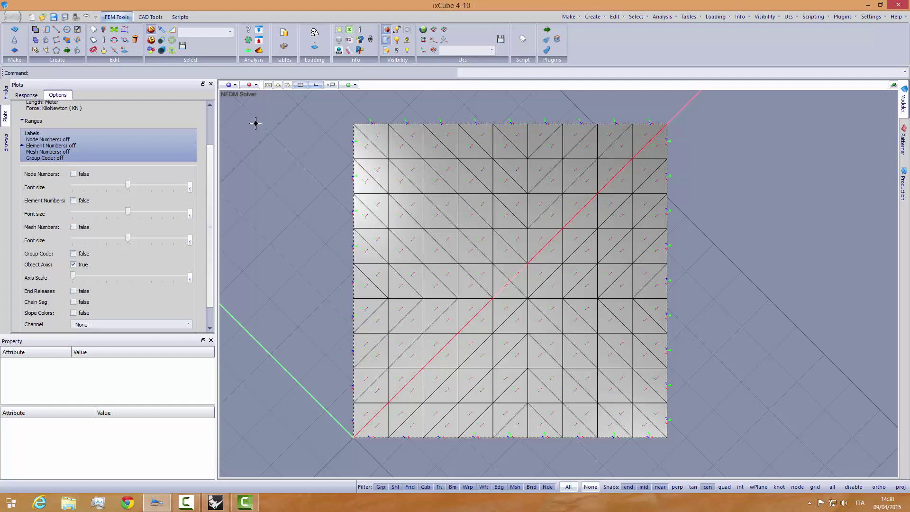
- Turn off Object Axis and view the saddle-shaped membrane in Perspective
left_click(73, 264)
left_click(230, 85)
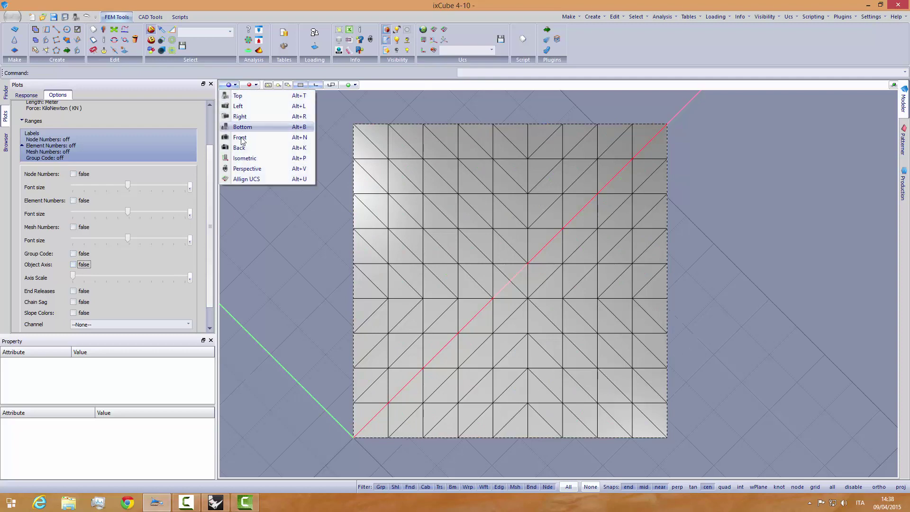
left_click(247, 169)
middle_click_drag(362, 254, 495, 314)
scroll(495, 315, "up", 2)
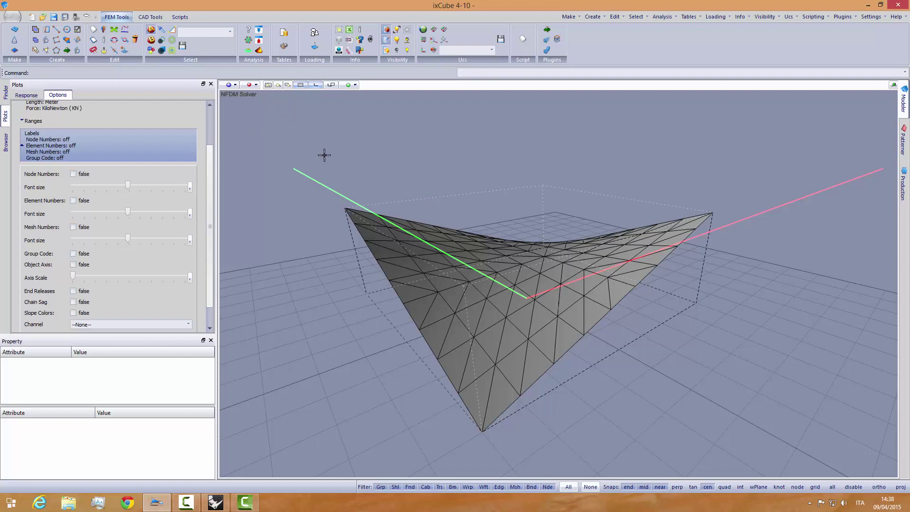
- Create a new Steel material named Steel ff with E Module 0.001 KN/m^2
left_click(284, 46)
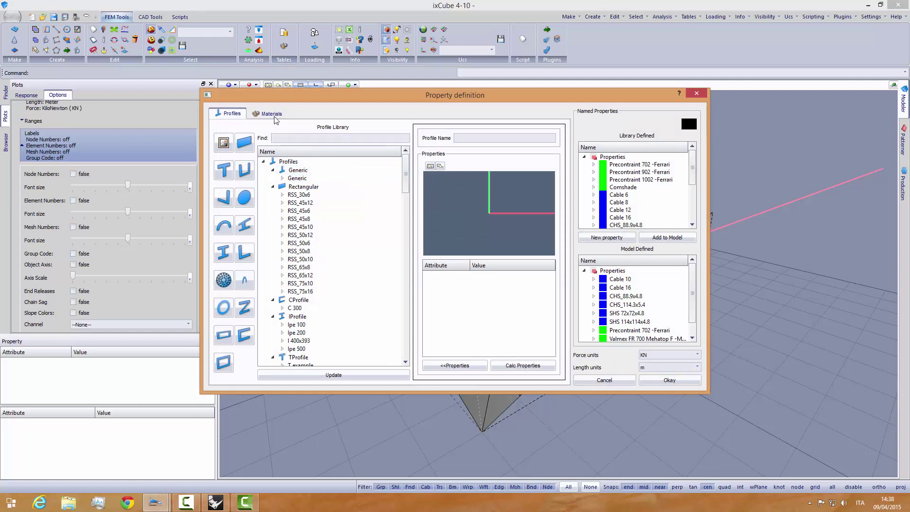
left_click(269, 114)
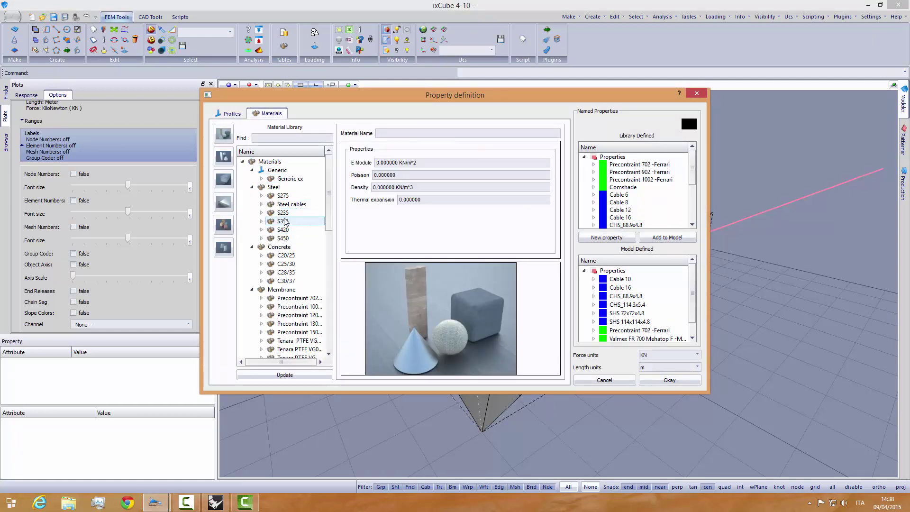
right_click(281, 190)
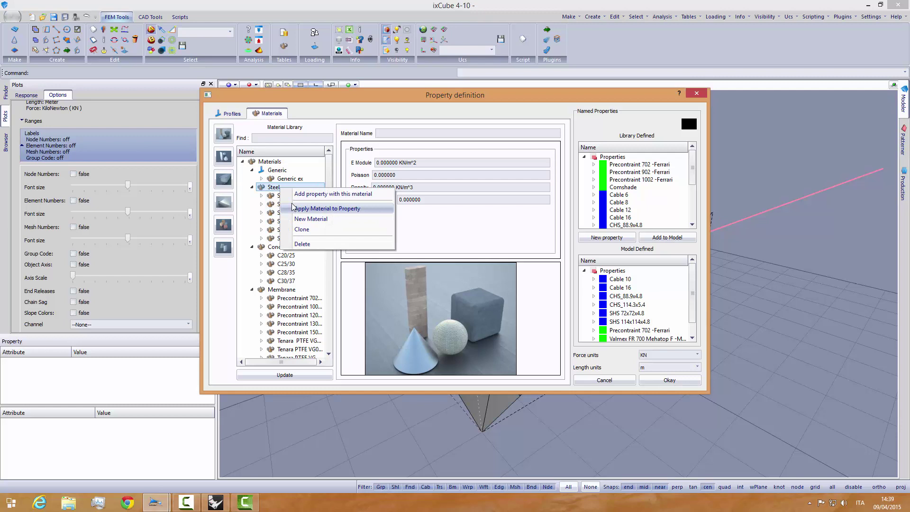
left_click(304, 227)
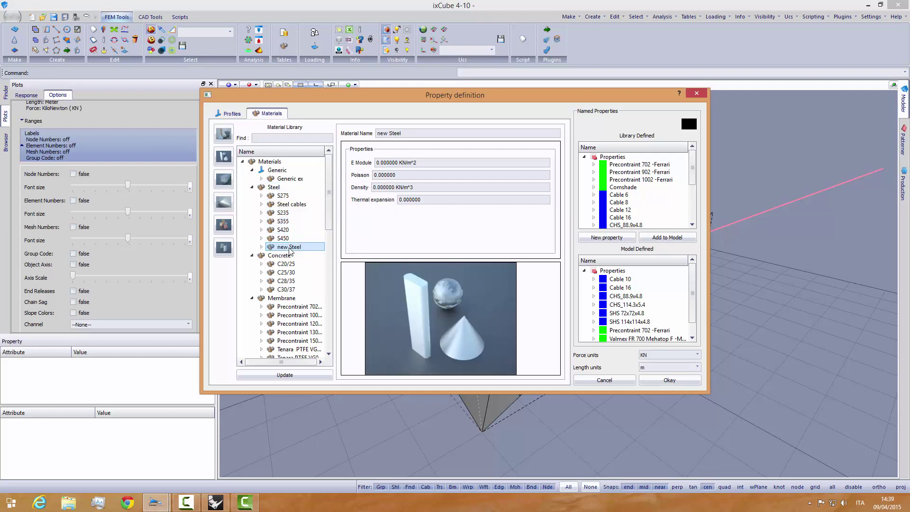
left_click_drag(388, 133, 358, 133)
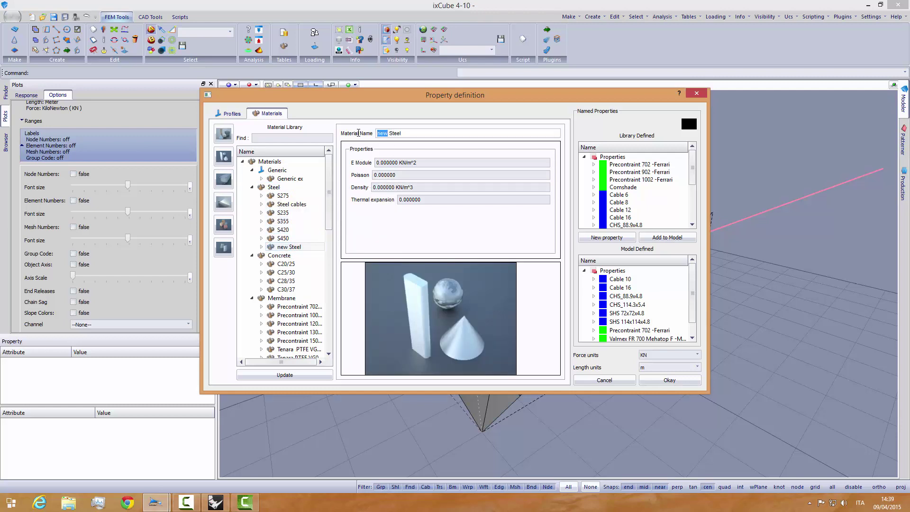
key("BackSpace")
key("Delete")
left_click(387, 163)
left_click_drag(431, 163, 360, 164)
type("0.001")
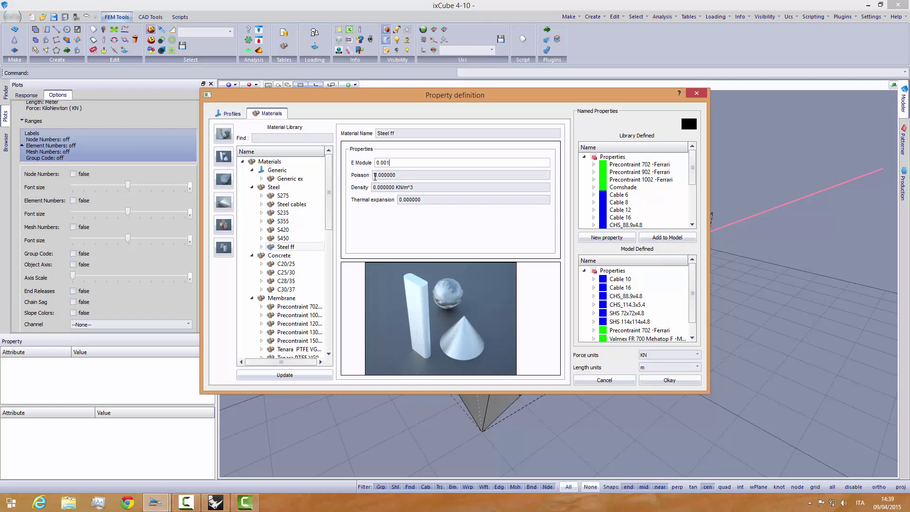
left_click(383, 175)
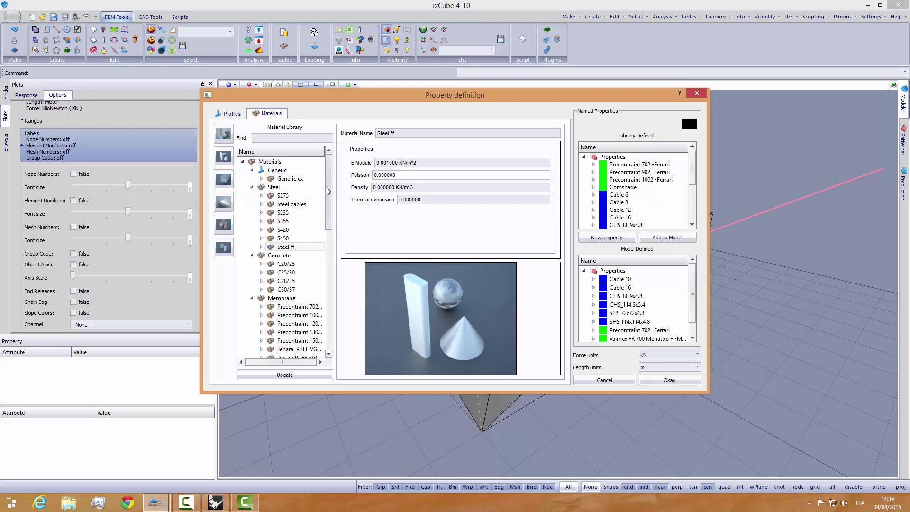
- Create a new Membrane material named Membrane ff
mouse_move(326, 190)
left_mouse_down()
mouse_move(327, 254)
mouse_move(327, 190)
left_mouse_up()
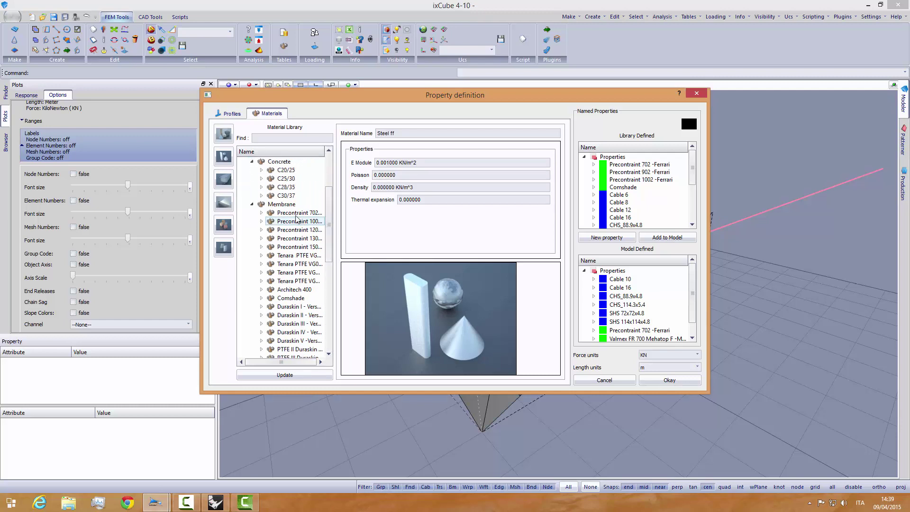
left_click(294, 204)
right_click(297, 205)
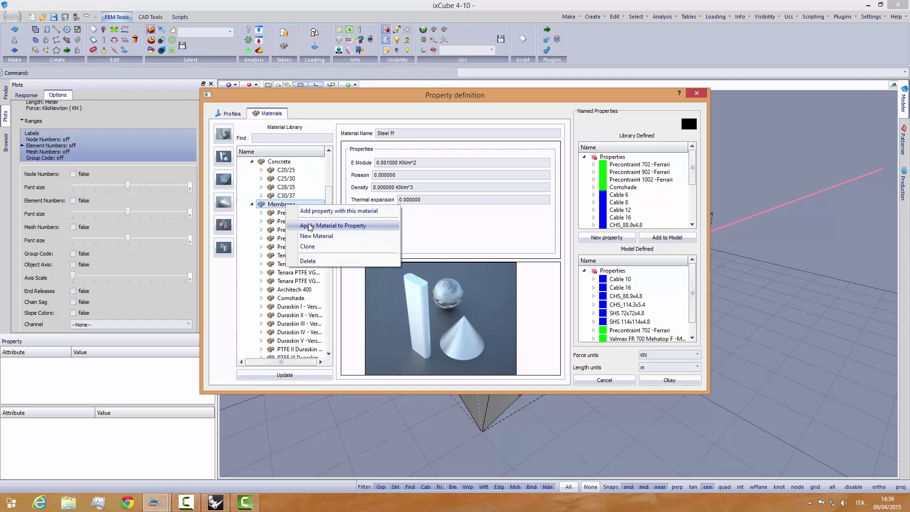
left_click(316, 236)
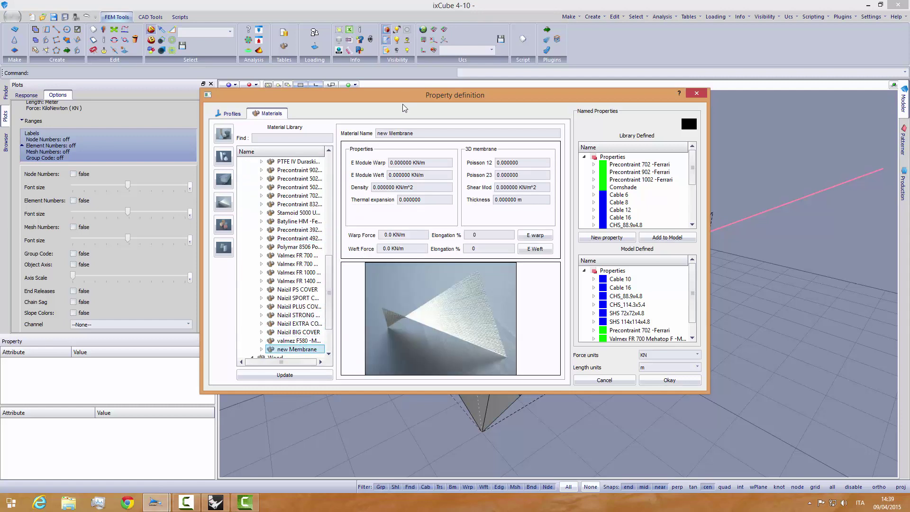
left_click_drag(388, 133, 358, 132)
key("BackSpace")
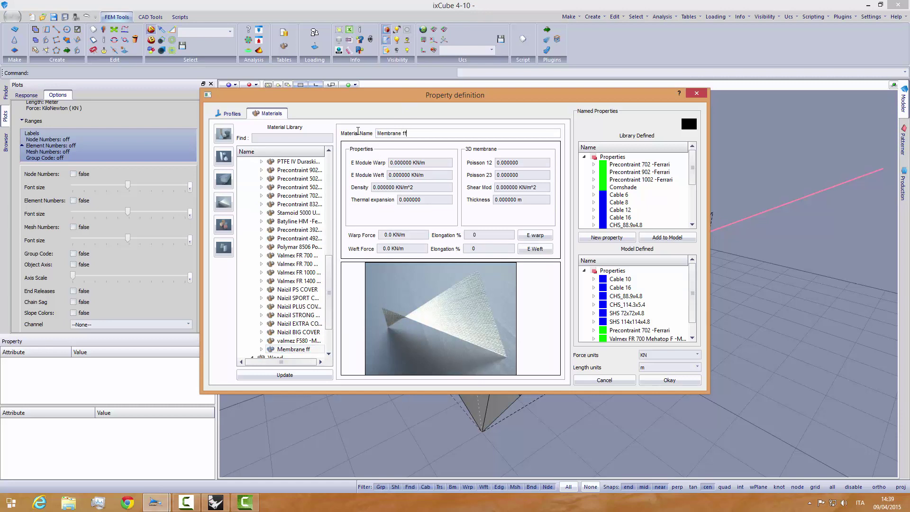
- Set E Module Warp and Weft to 0.001 KN/m and thickness 0.001 m
left_click_drag(435, 166, 379, 165)
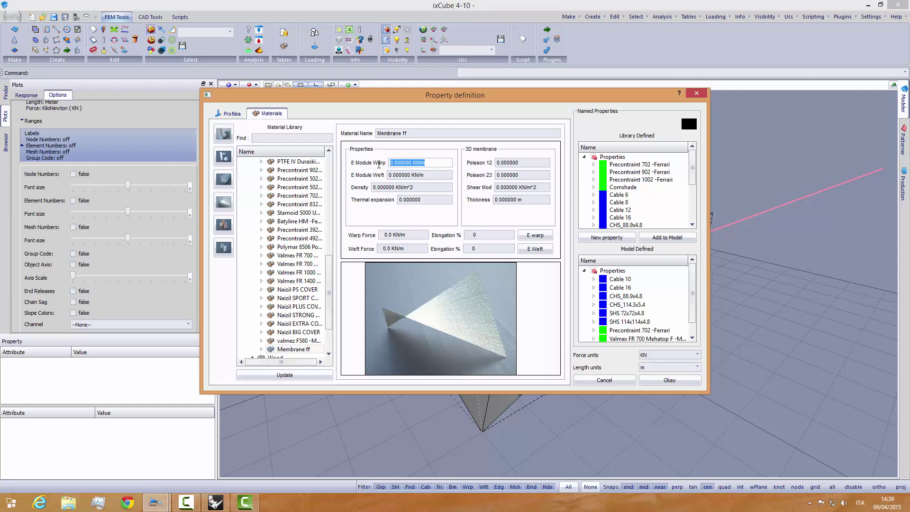
type("0.001")
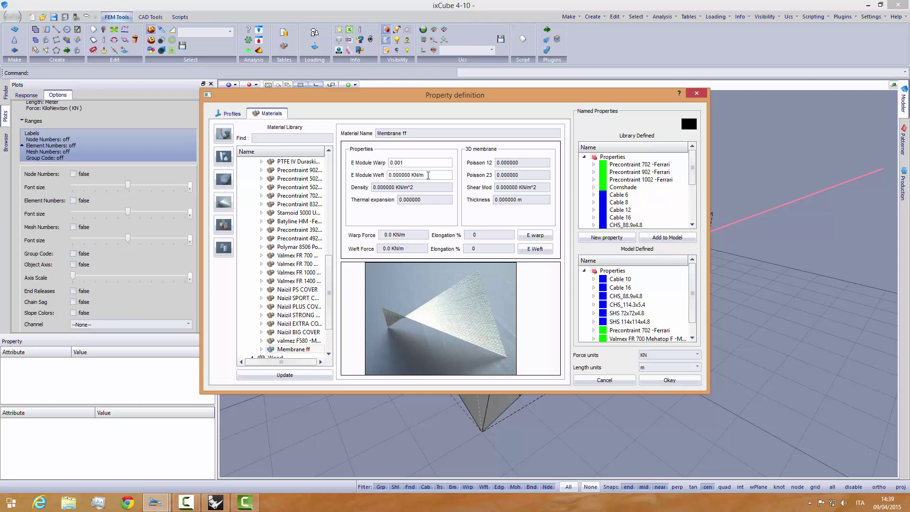
left_click_drag(428, 176, 375, 175)
type("0.01")
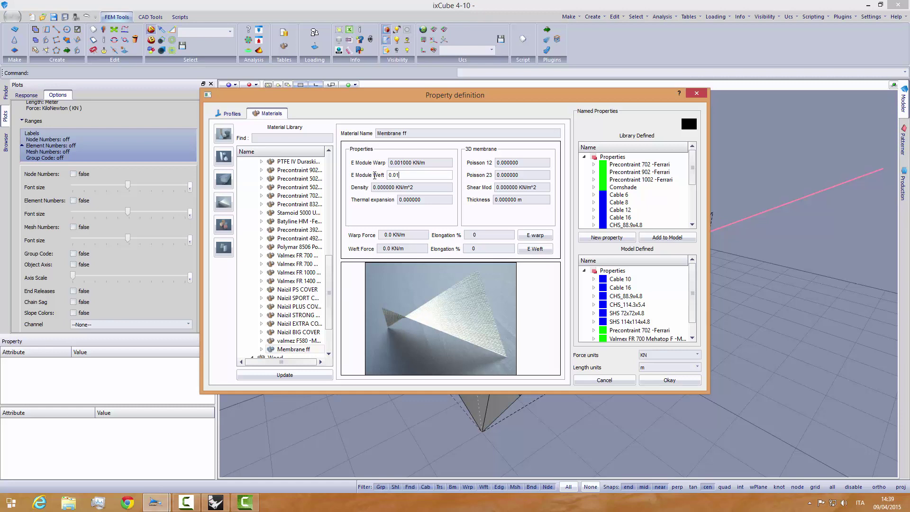
left_click_drag(536, 199, 473, 201)
type("0.001")
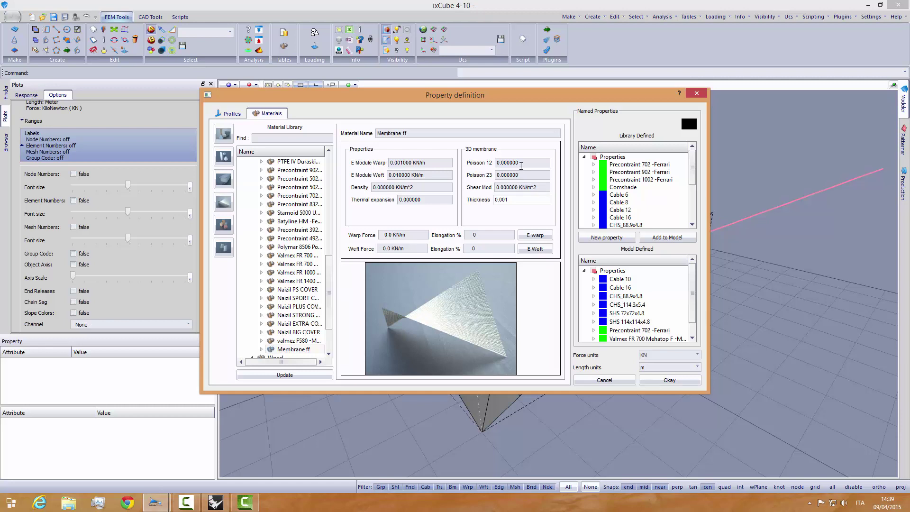
- Set Poisson 12 to 0.1, shear modulus 0.1 KN/m^2, and correct E Module Weft to 0.001
left_click_drag(521, 166, 481, 163)
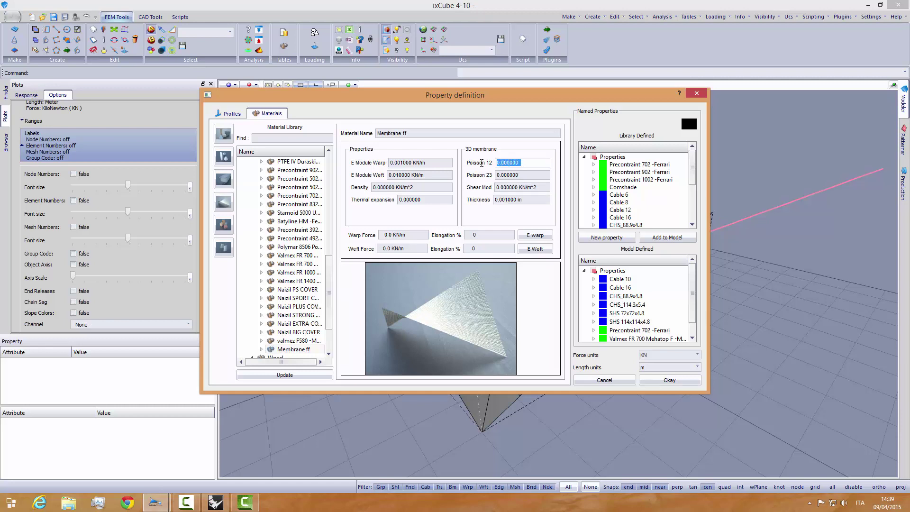
type("0.1")
left_click_drag(527, 188, 476, 187)
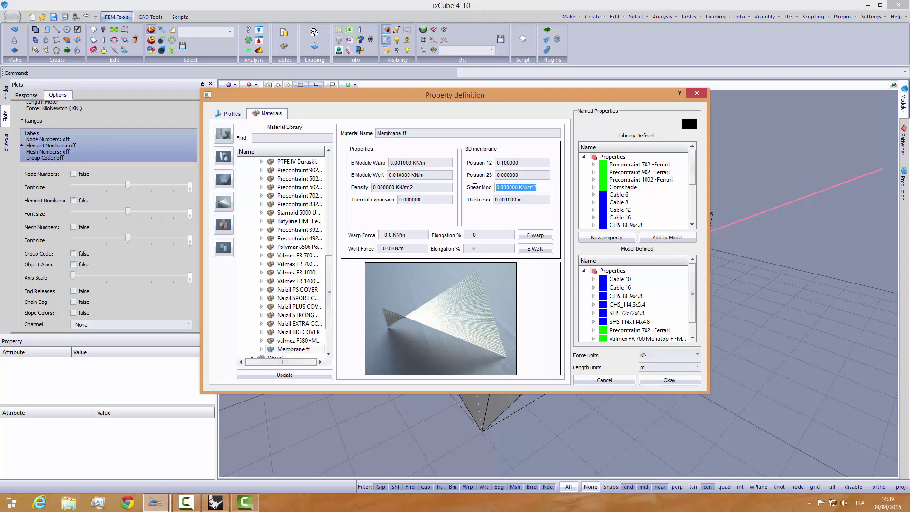
type("0.1")
key("Return")
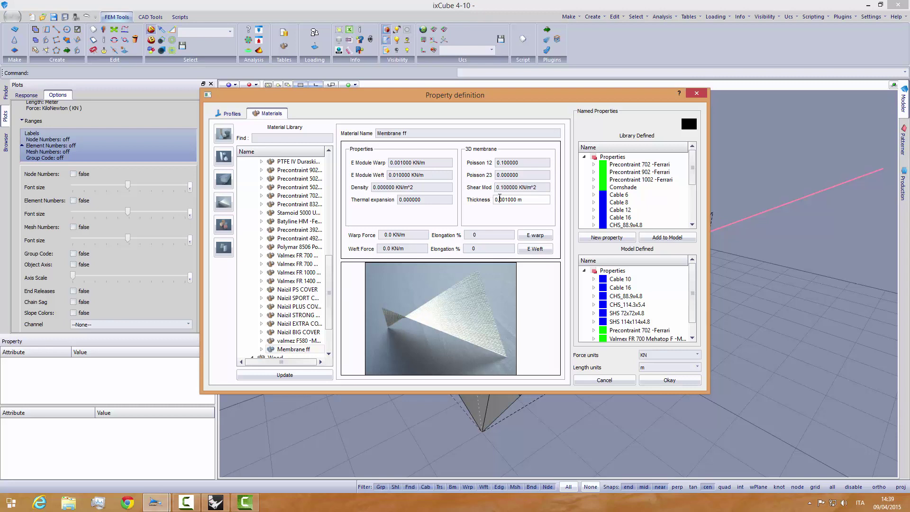
left_click(398, 175)
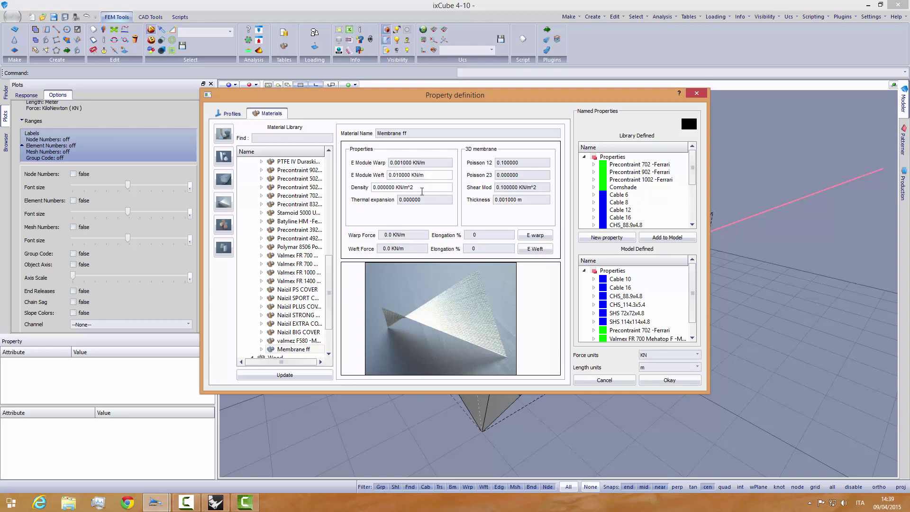
type("0")
left_click(418, 188)
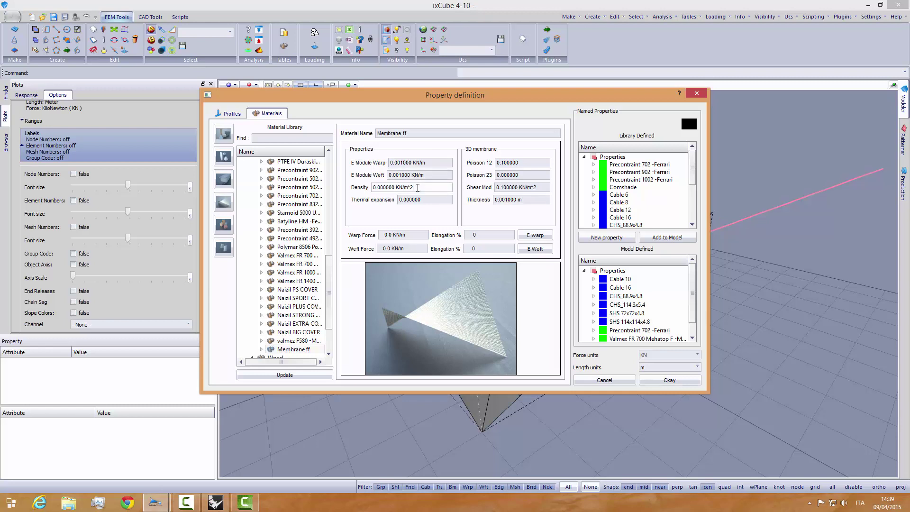
- Add new properties from the Membrane ff and Steel ff materials
right_click(301, 349)
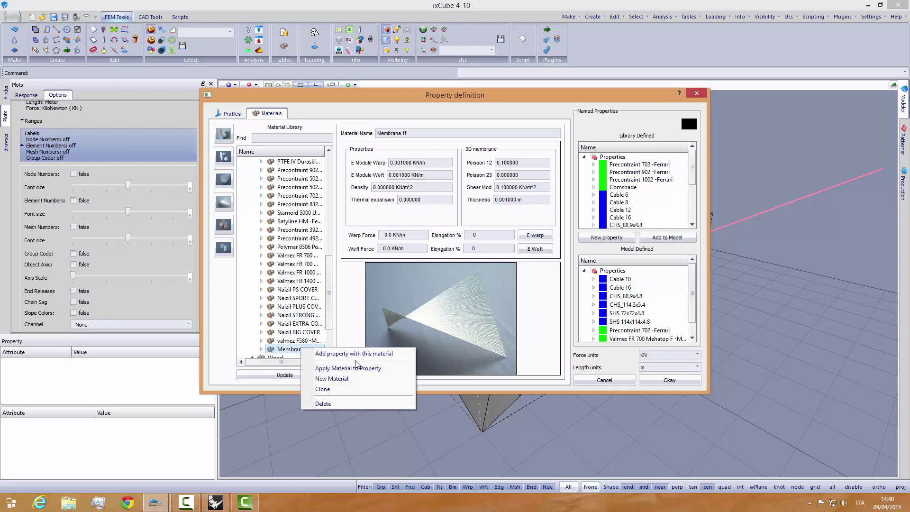
left_click(359, 354)
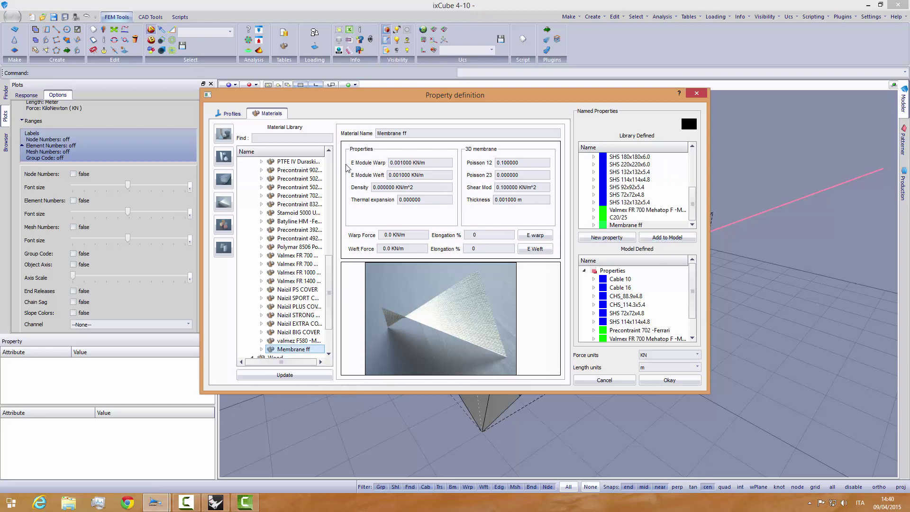
left_click(231, 114)
left_click(271, 114)
scroll(310, 195, "up", 5)
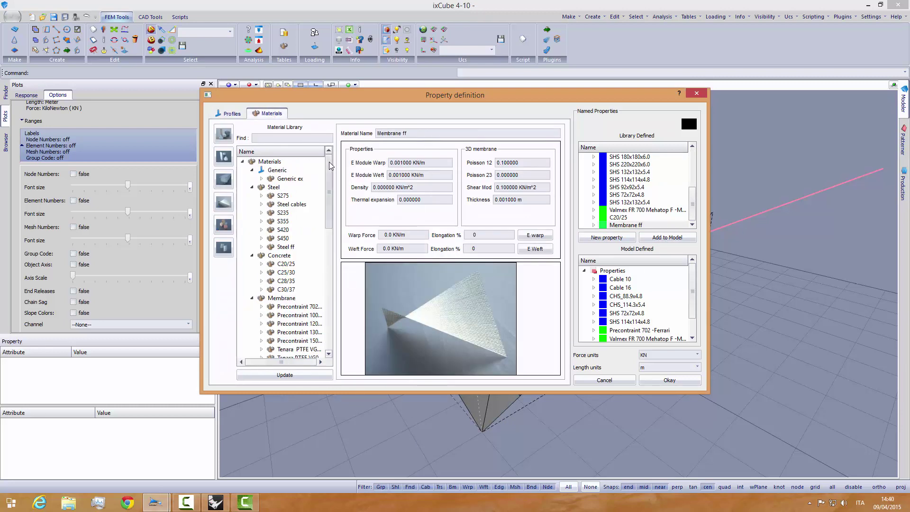
left_click(286, 247)
right_click(288, 248)
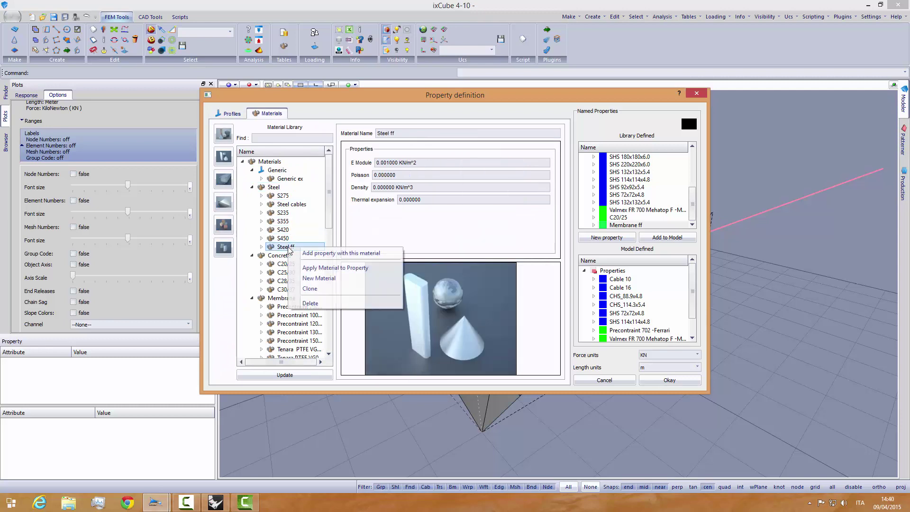
left_click(356, 254)
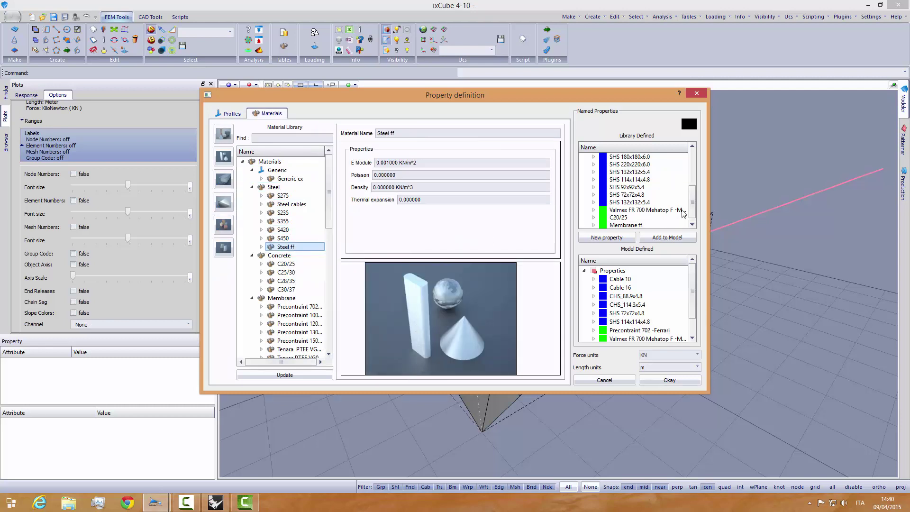
scroll(687, 209, "down", 1)
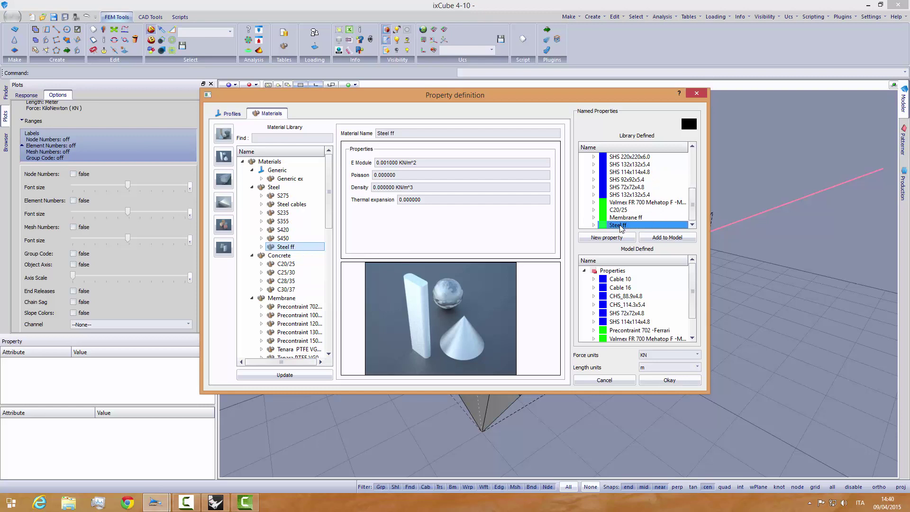
- Assign the Cable 6 profile to the Steel ff property
left_click(237, 115)
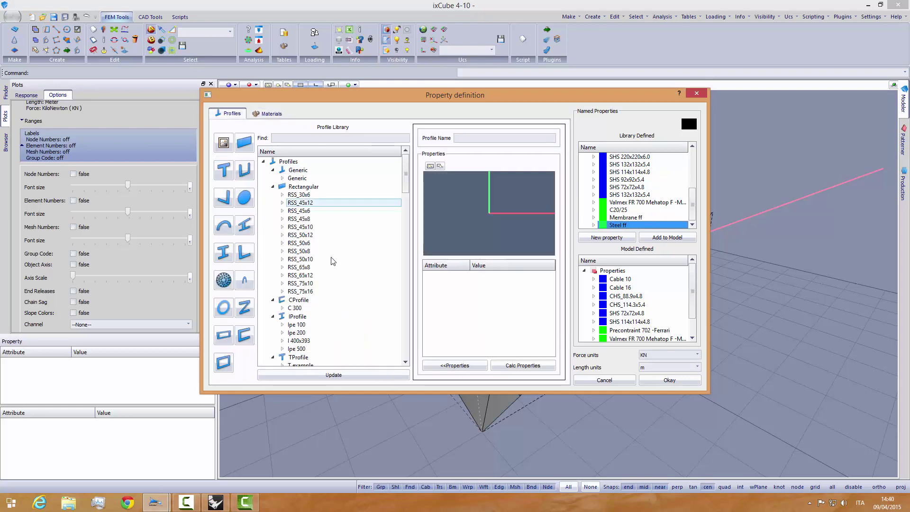
left_click(335, 275)
scroll(340, 285, "down", 10)
scroll(341, 287, "down", 15)
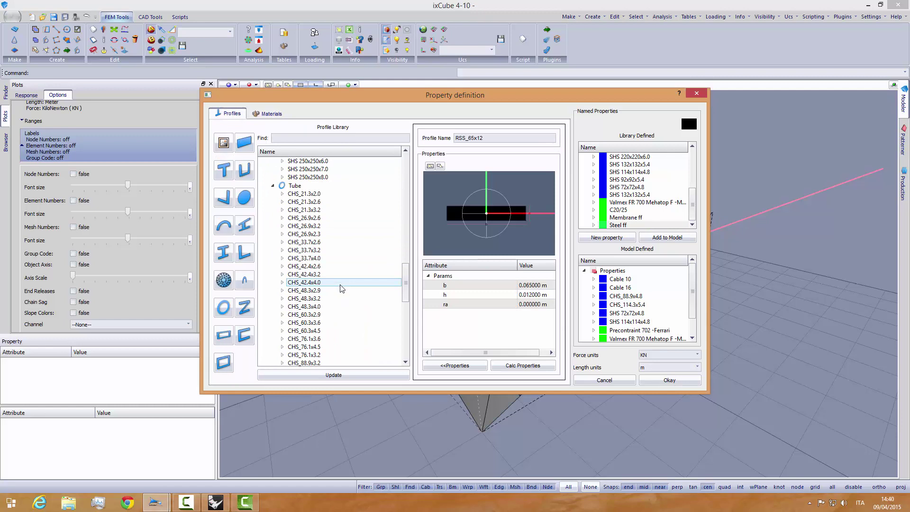
left_click(305, 303)
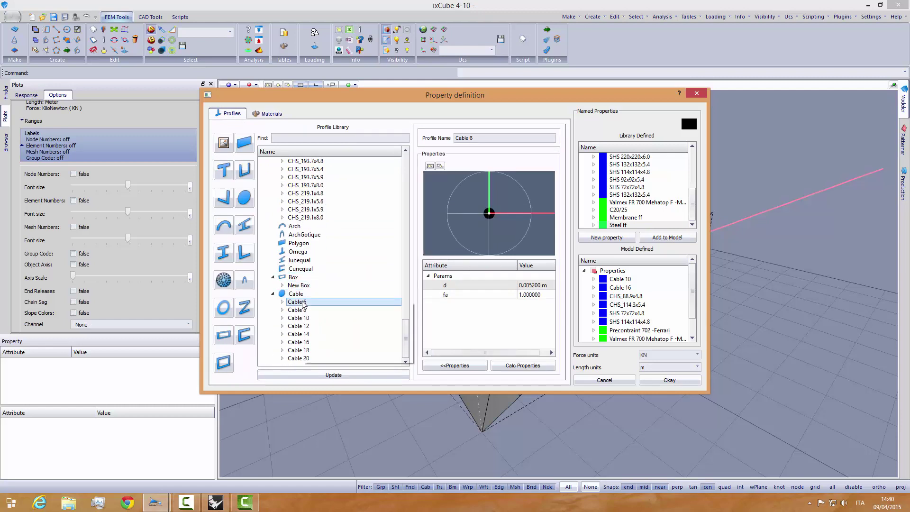
right_click(304, 303)
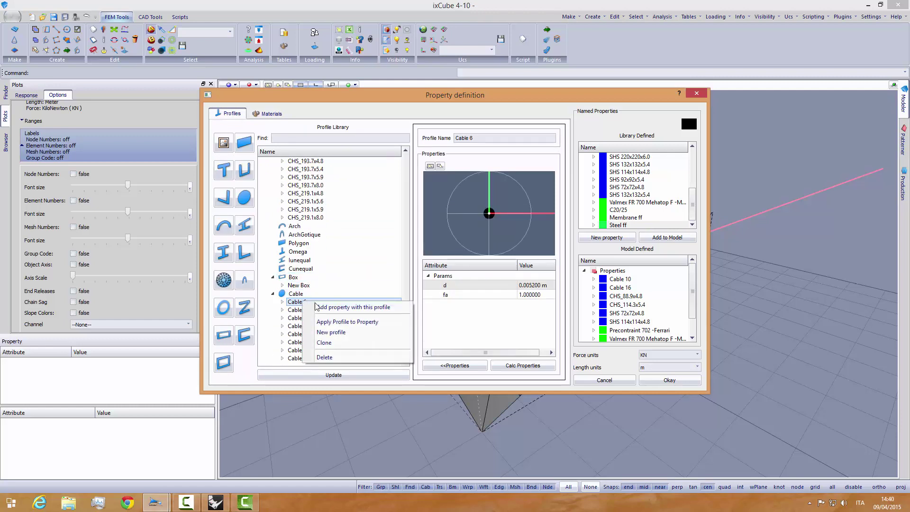
left_click(347, 322)
- Add Steel ff to the model, check it and Membrane ff, and confirm
left_click(597, 226)
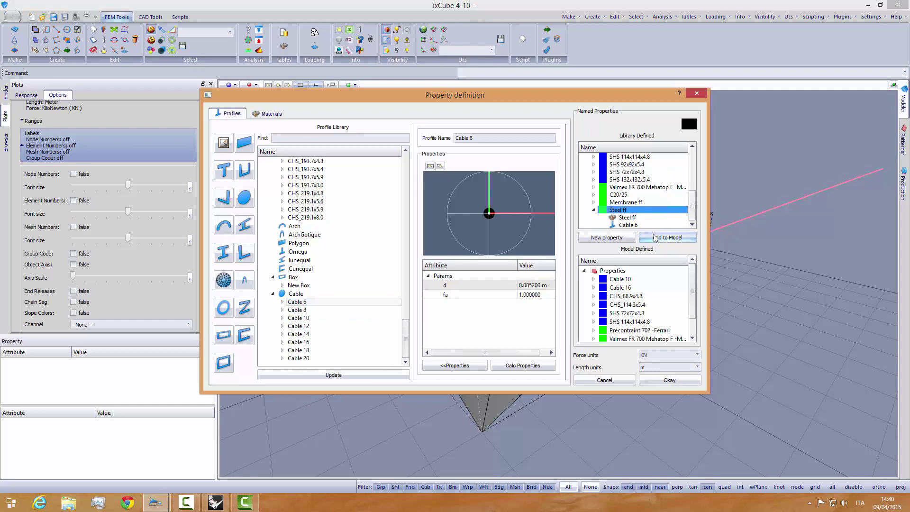
left_click(668, 238)
left_click_drag(693, 284, 693, 309)
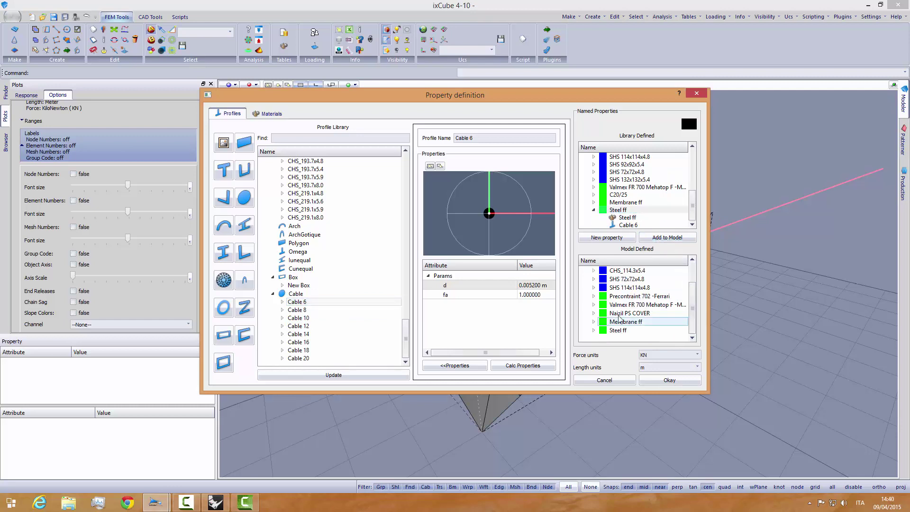
left_click(623, 326)
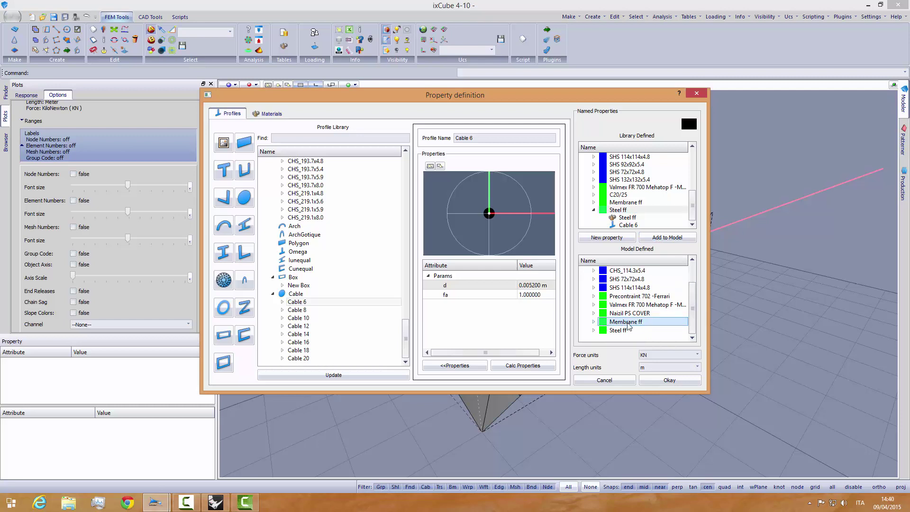
left_click(620, 332)
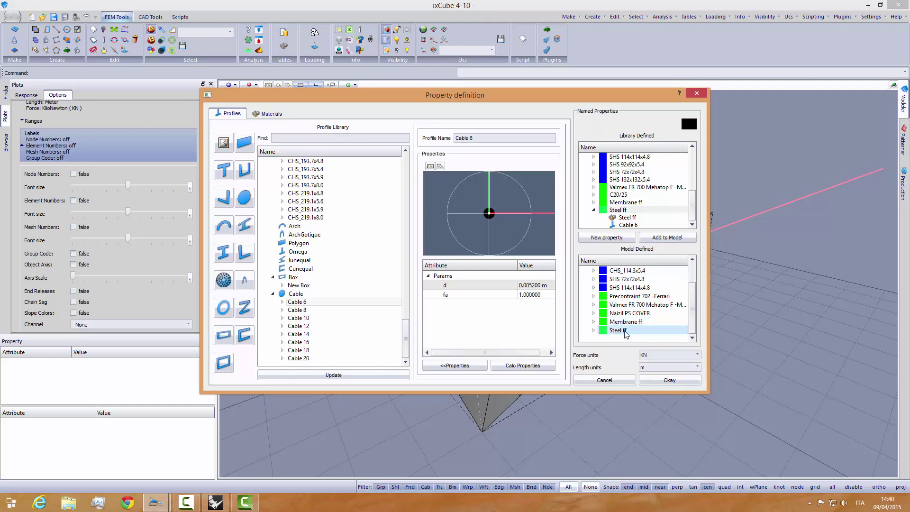
left_click(668, 381)
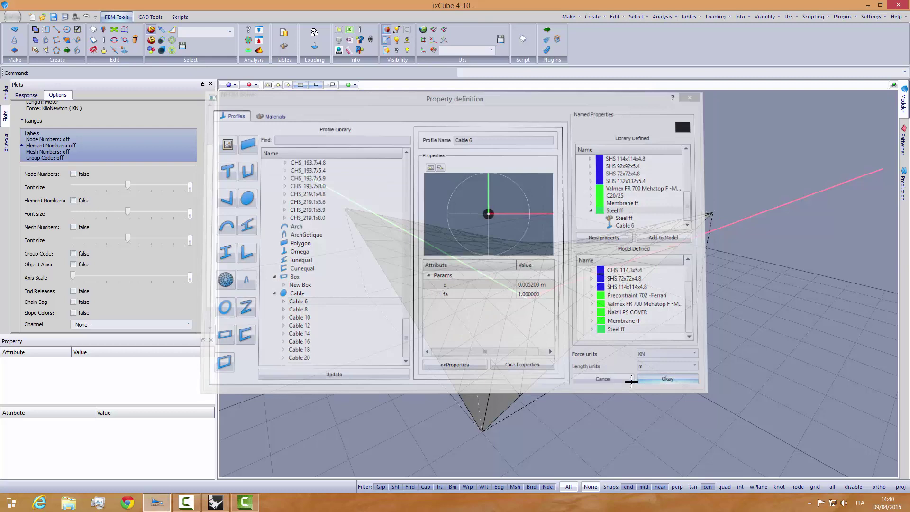
- Give the T[1] membrane mesh a Membrane ff seed and Stiff-Deformable deformability
left_click(5, 142)
middle_click_drag(343, 280, 322, 284)
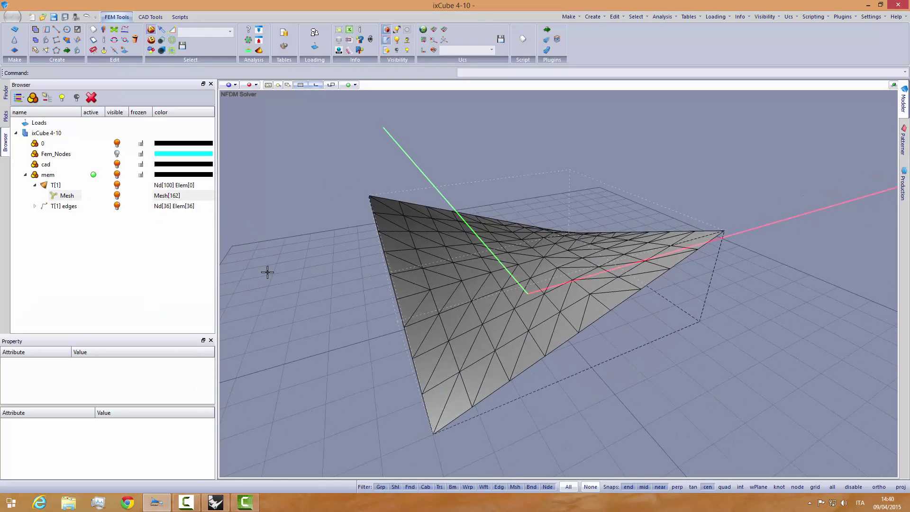
left_click(71, 198)
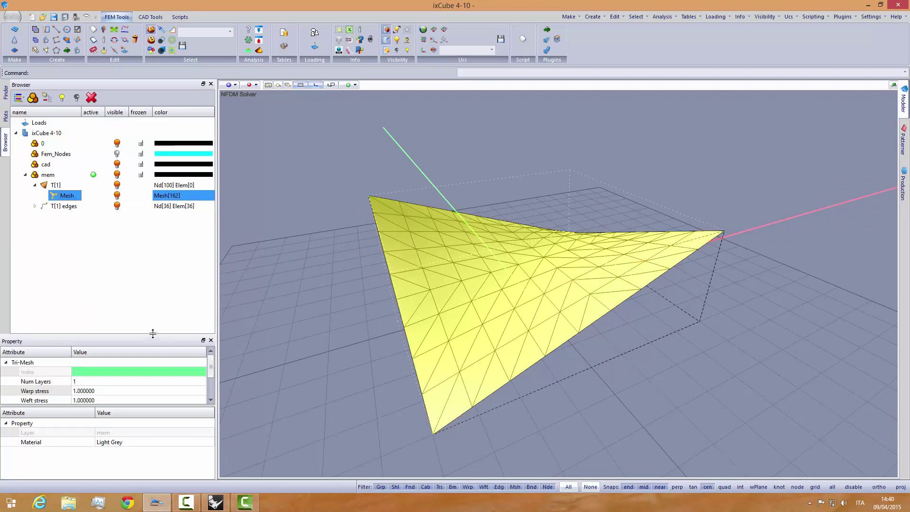
left_click_drag(153, 334, 152, 232)
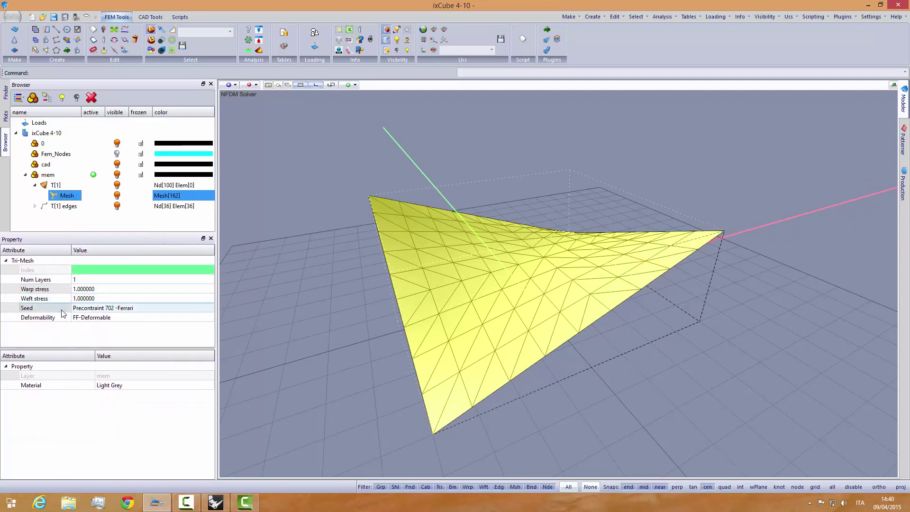
left_click(81, 312)
left_click(81, 308)
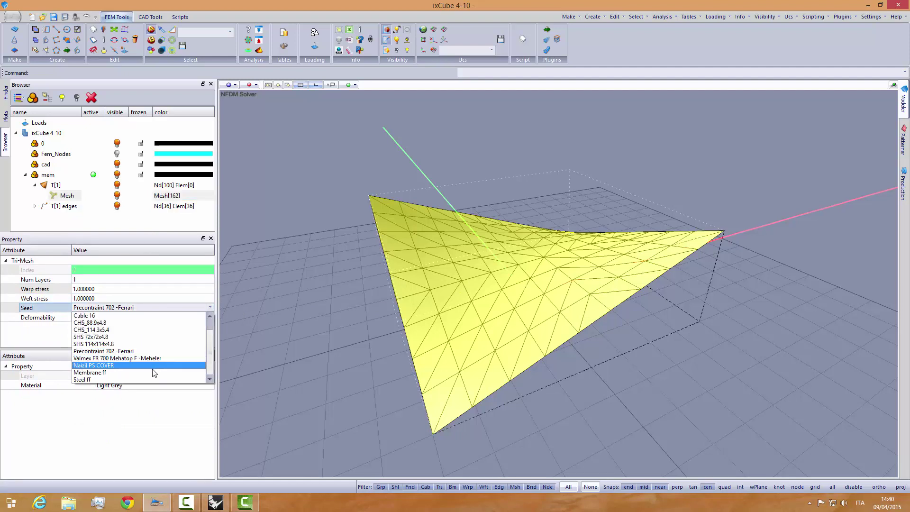
left_click(117, 372)
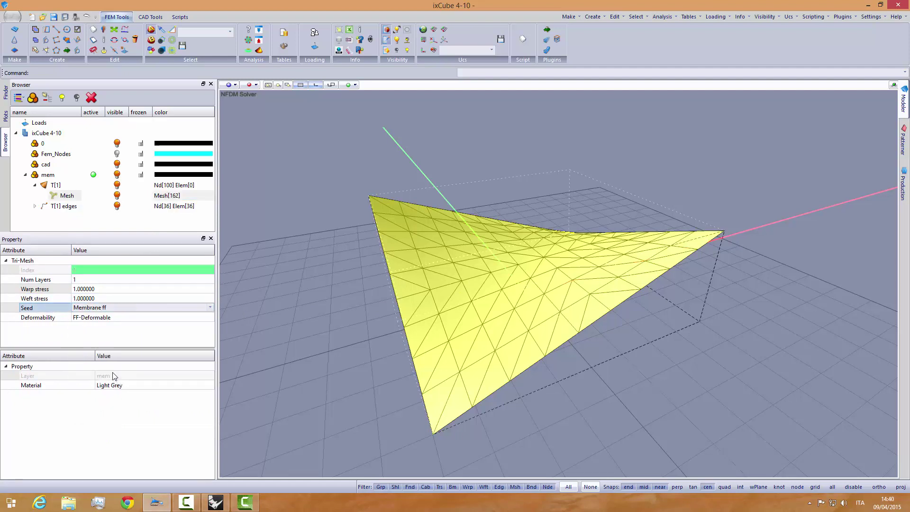
left_click(121, 318)
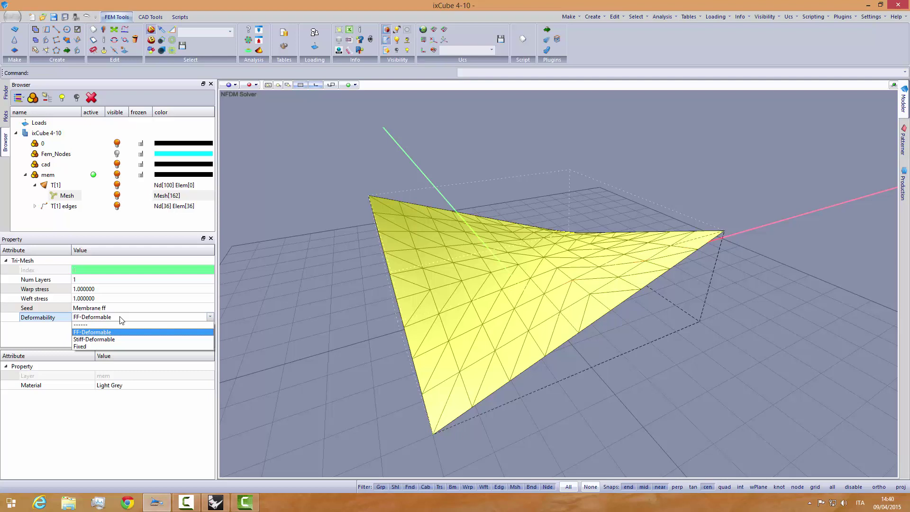
left_click(97, 339)
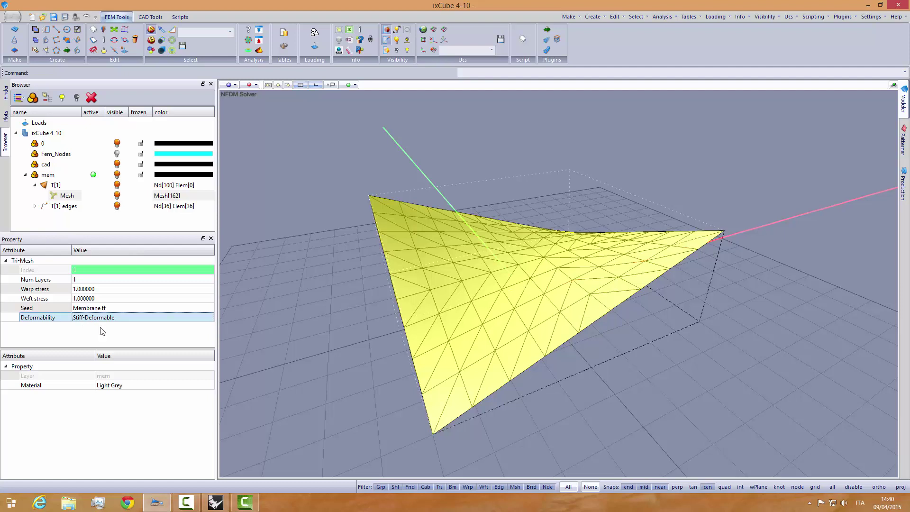
left_click(354, 318)
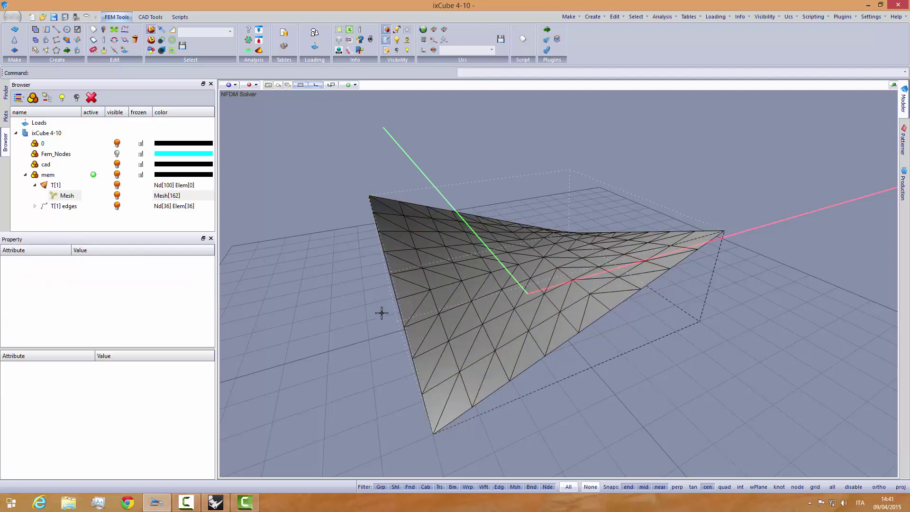
- Set the T[1] edge cables to Stiff-Deformable deformability with a Steel ff seed
middle_click_drag(379, 311, 382, 319)
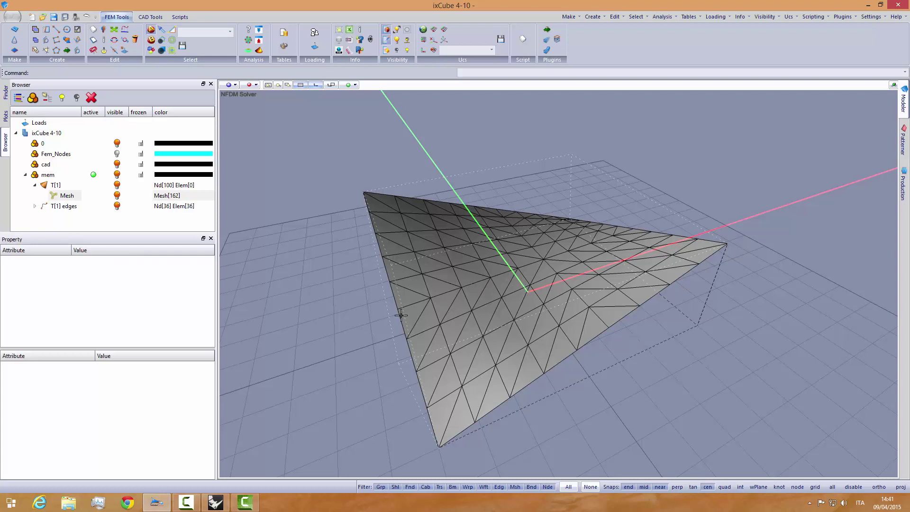
double_click(56, 206)
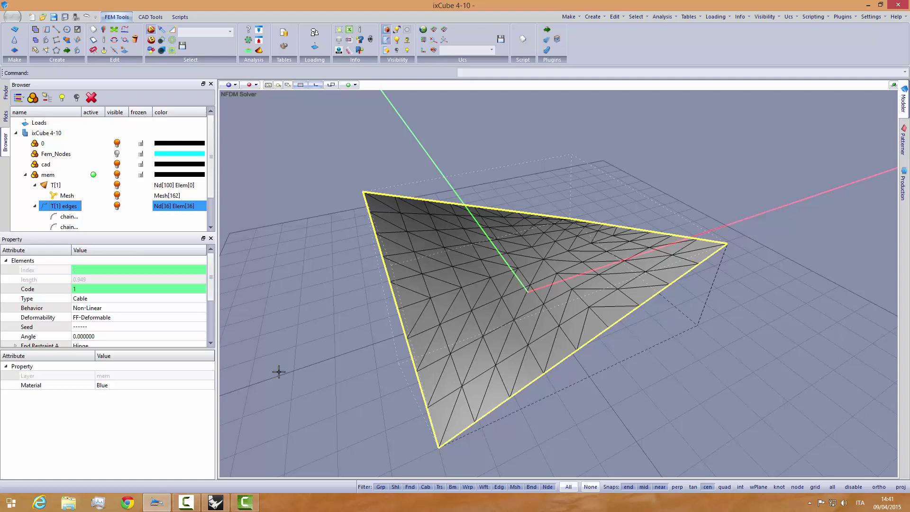
left_click(103, 317)
left_click(103, 337)
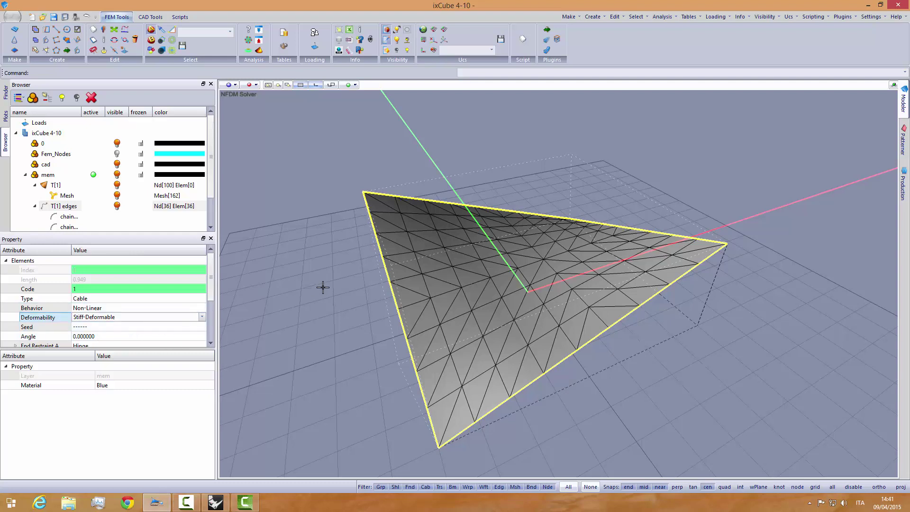
left_click(105, 331)
left_click(98, 401)
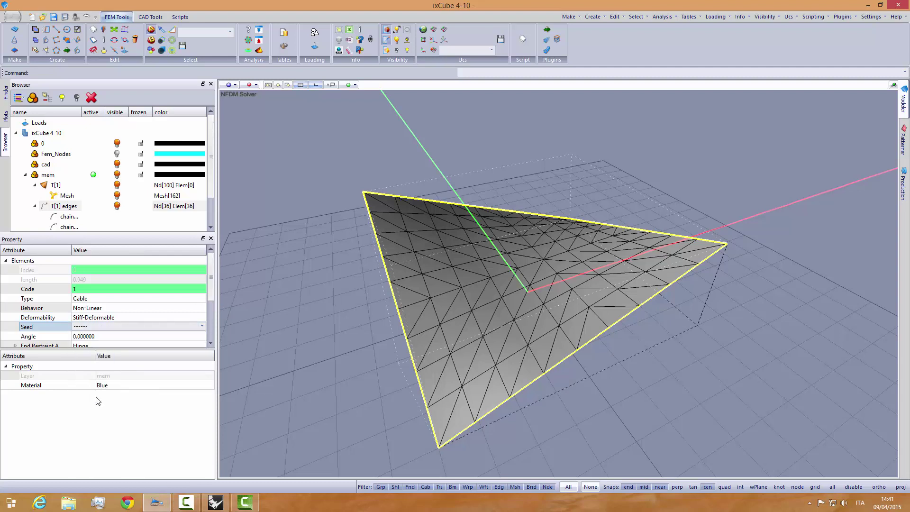
left_click(156, 336)
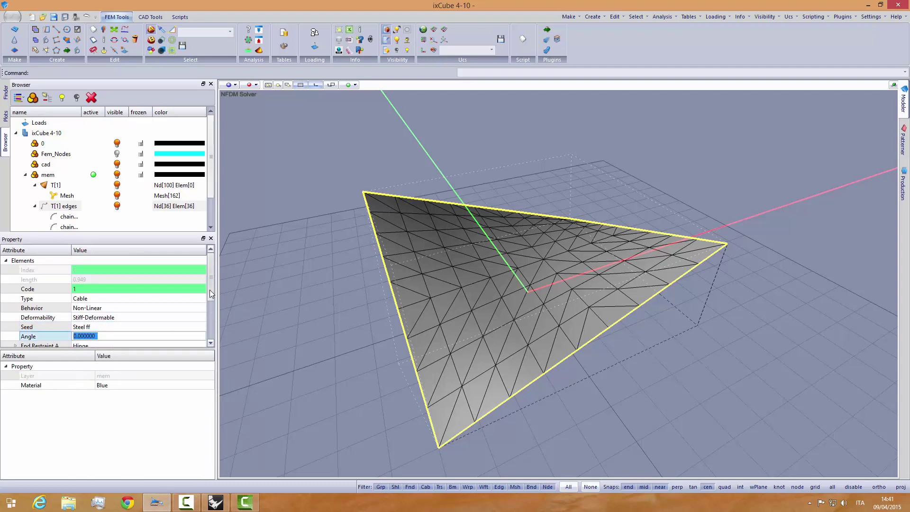
- Give the edge cables a pretension of 10 and clear the selection
left_click_drag(211, 293, 211, 328)
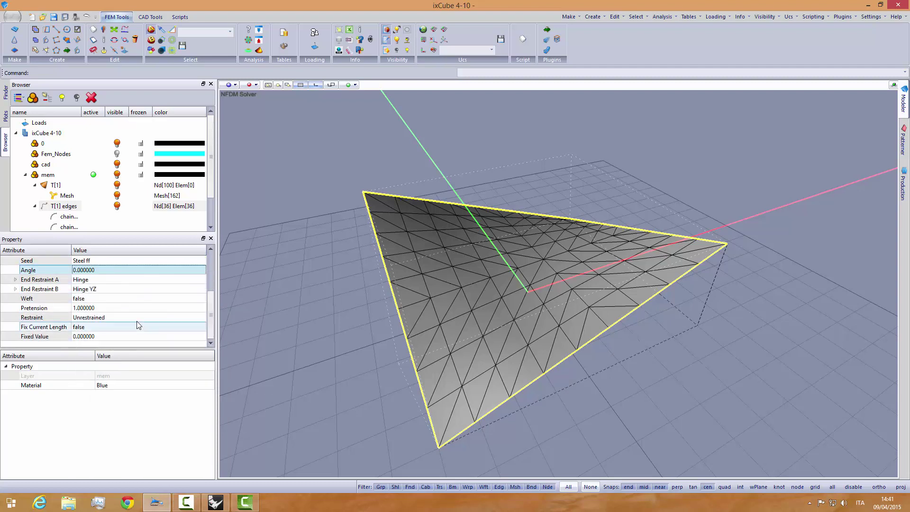
left_click(87, 311)
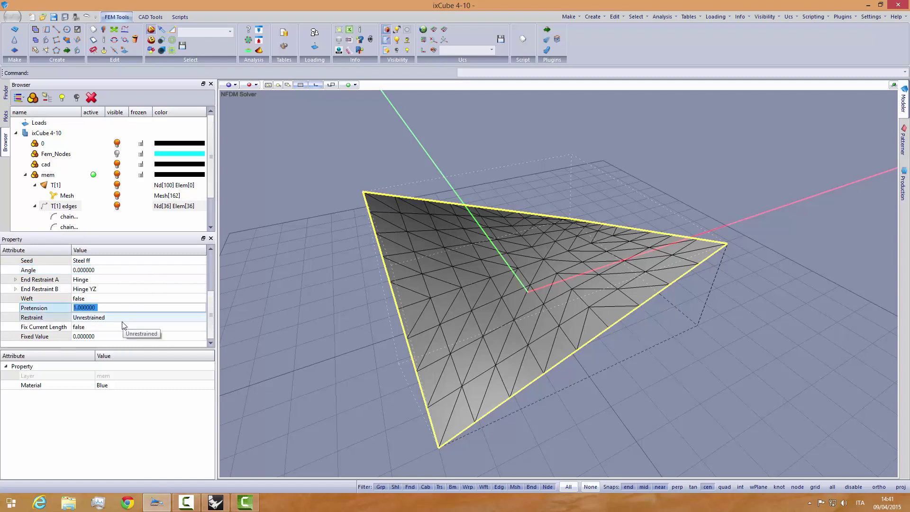
type("10")
left_click(122, 321)
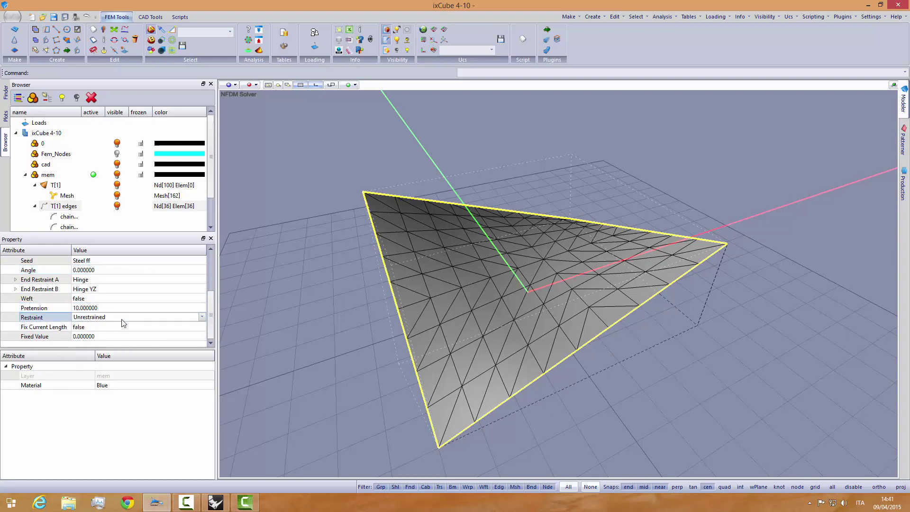
left_click(302, 318)
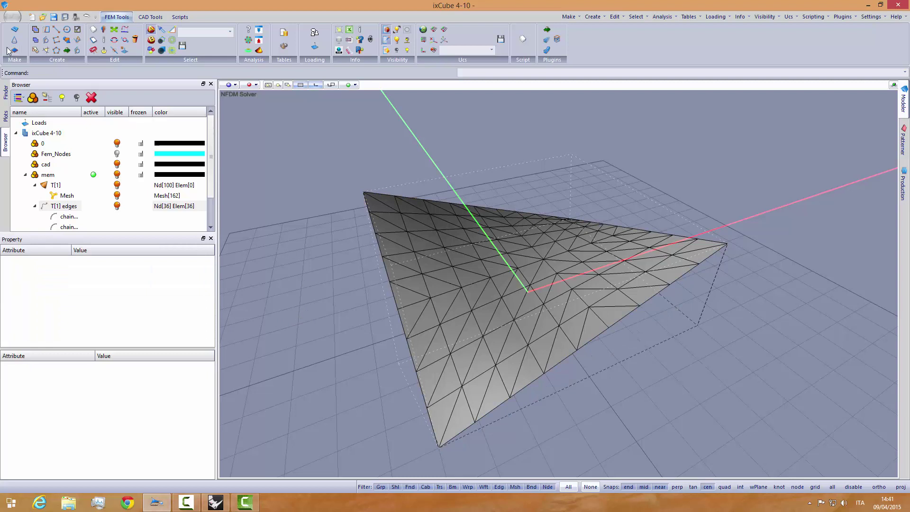
- Save the model as hypar.ixf in C:/models
left_click(13, 17)
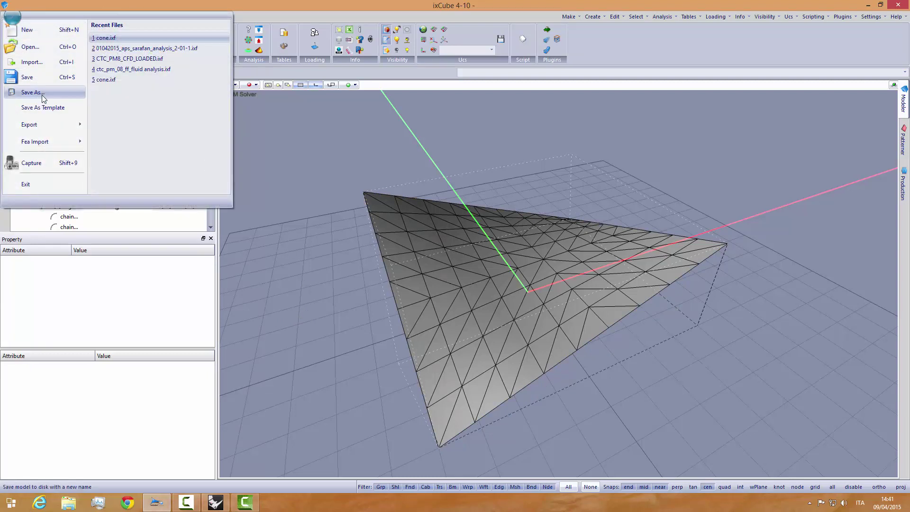
left_click(33, 92)
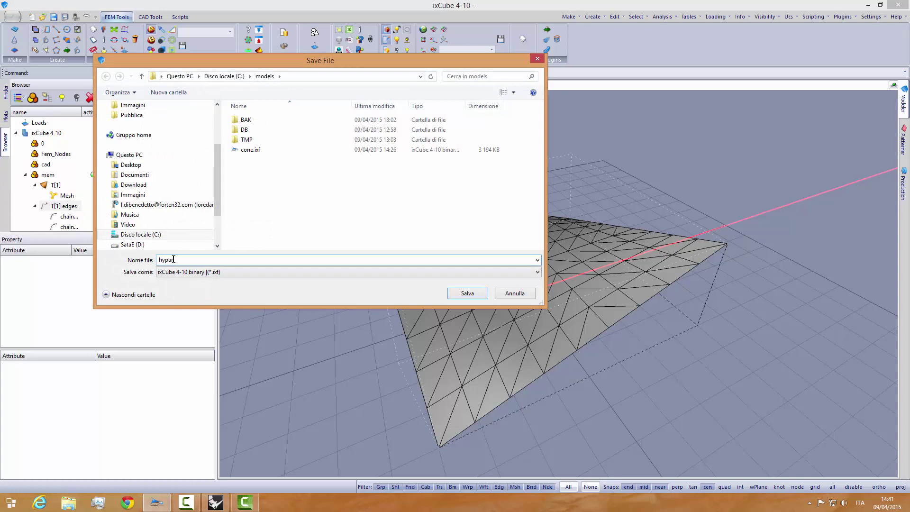
left_click(467, 294)
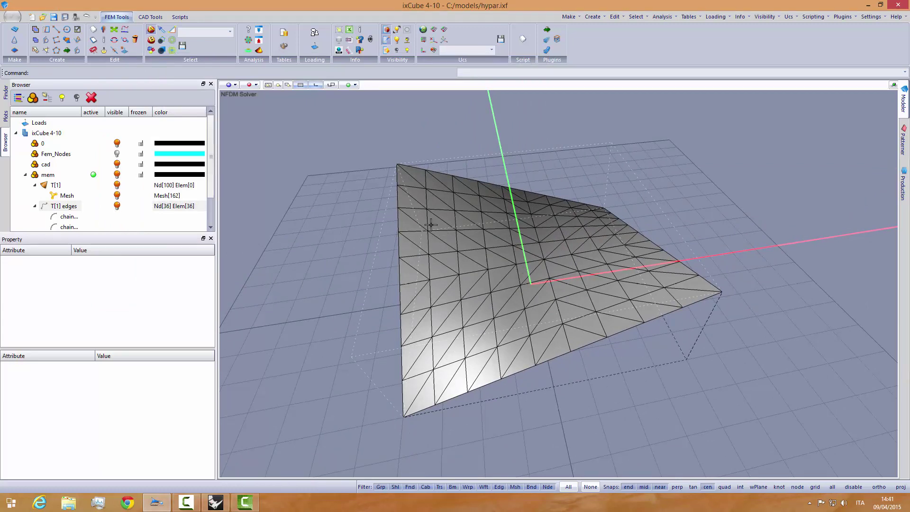
- Inspect the properties of the membrane mesh and the T[1] edge cables
middle_click_drag(429, 262, 452, 252)
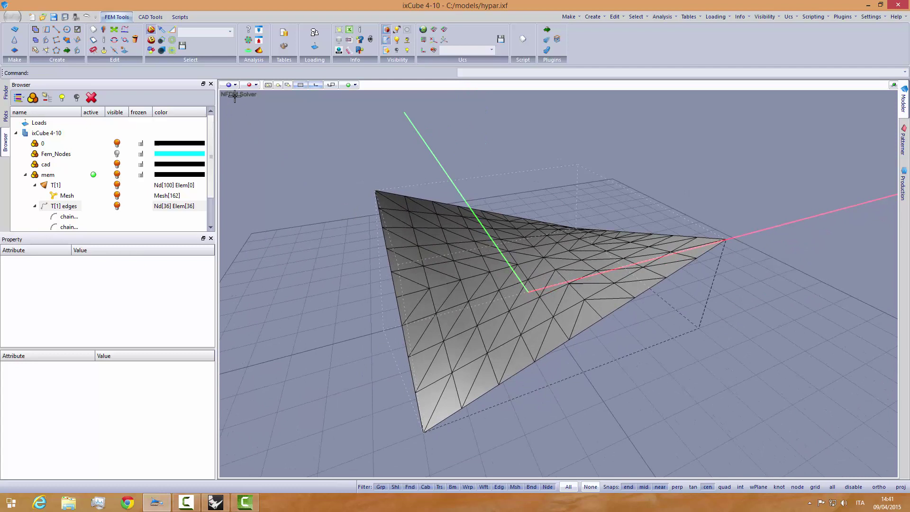
left_click(67, 196)
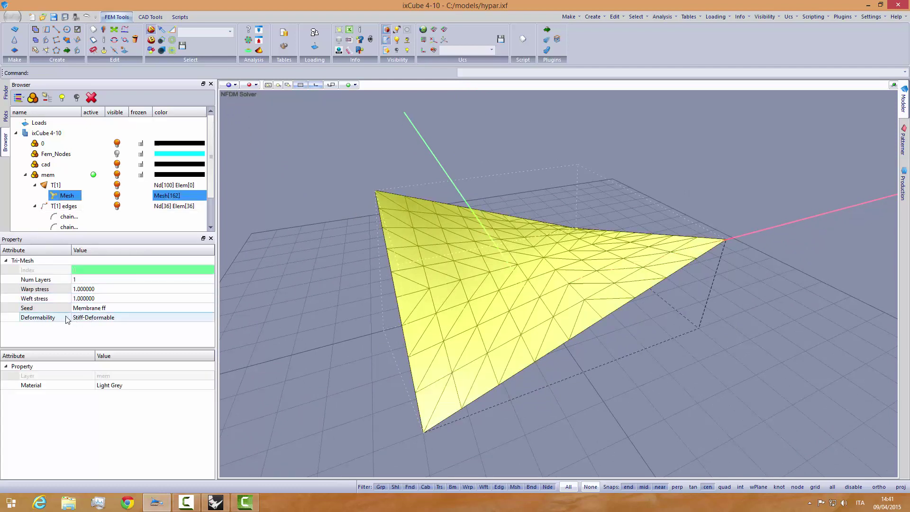
double_click(64, 207)
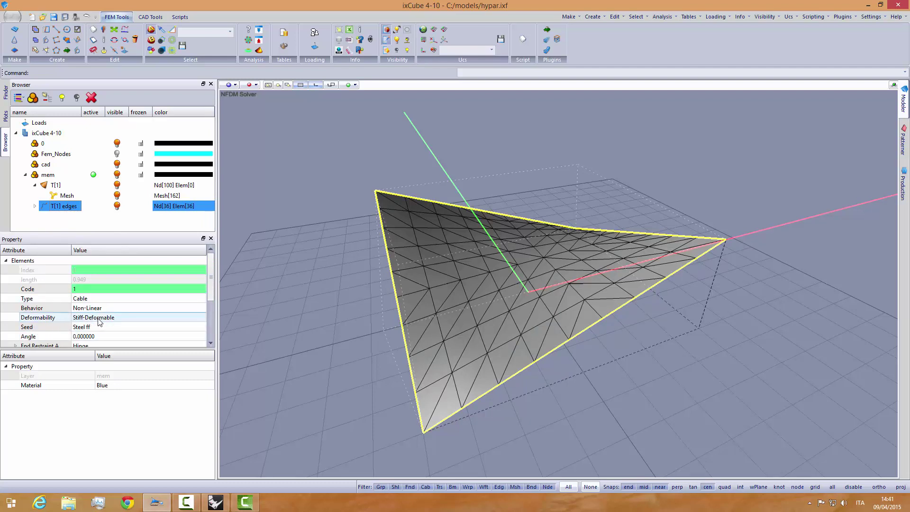
left_click(297, 299)
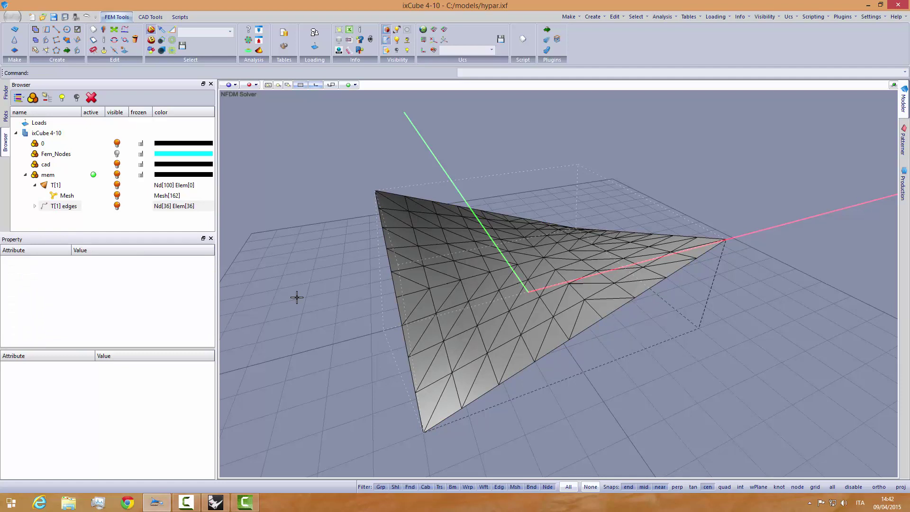
mouse_move(323, 315)
middle_mouse_down()
mouse_move(329, 335)
mouse_move(320, 325)
middle_mouse_up()
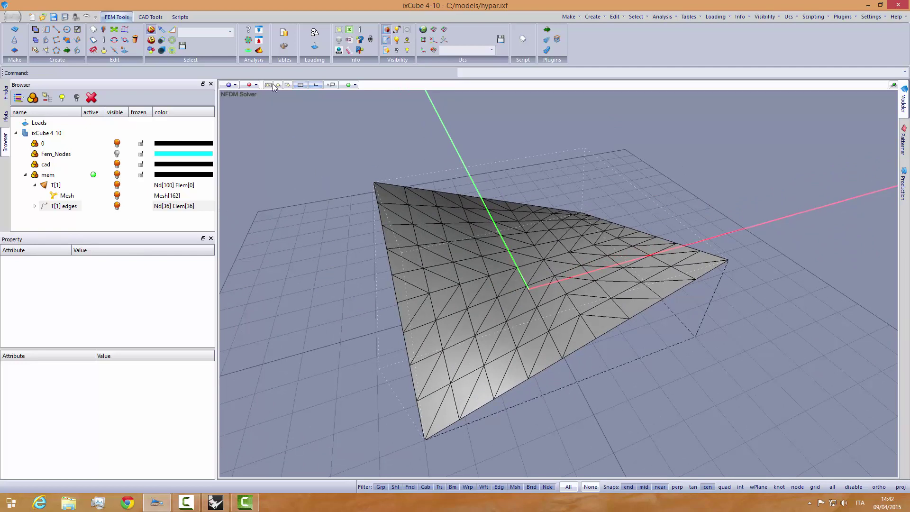
- Save the geometry state, then form-find with energy, displacement and force tolerances of 1
left_click(258, 32)
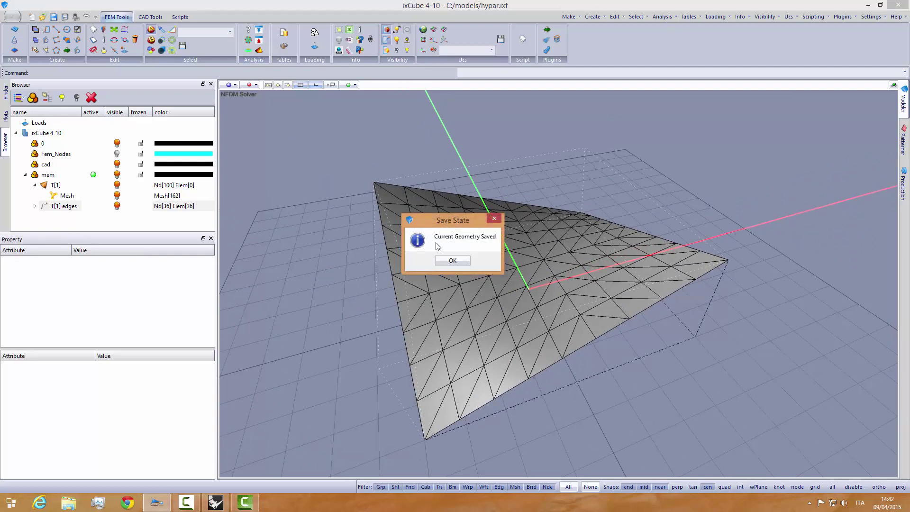
left_click(453, 260)
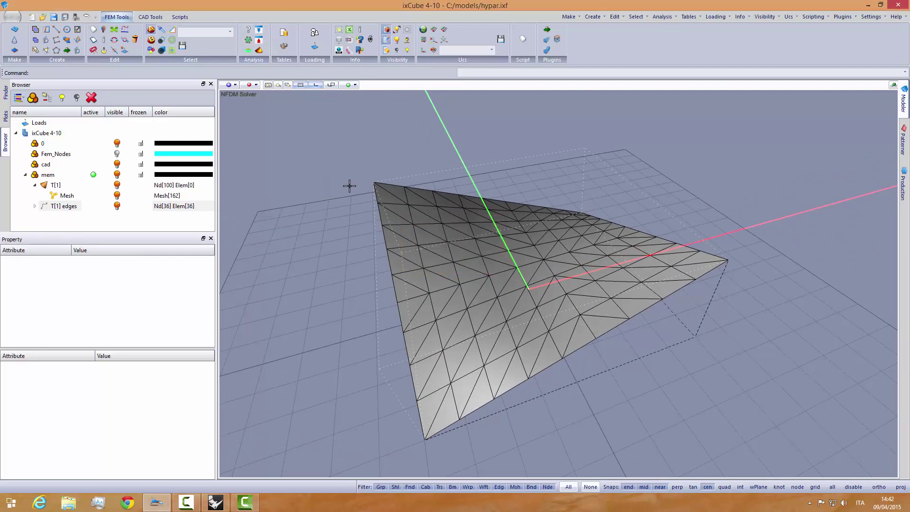
left_click(249, 40)
left_click_drag(426, 194, 254, 137)
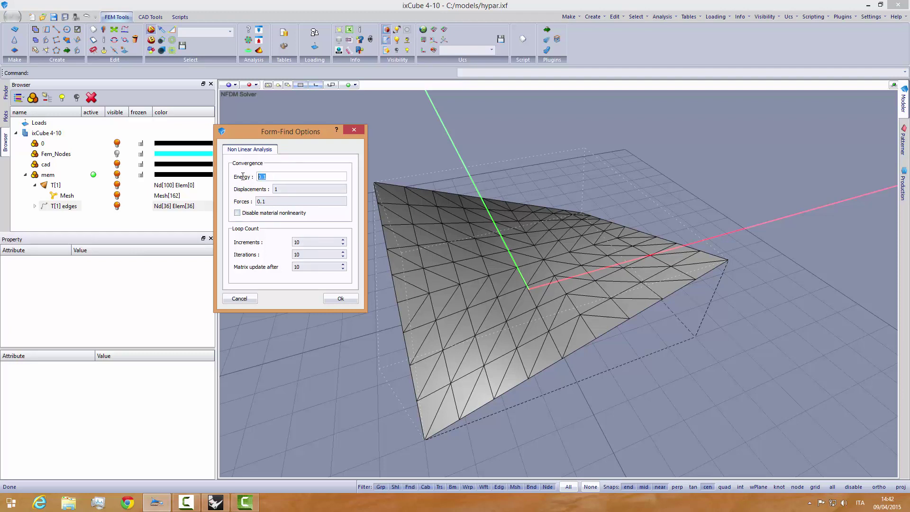
left_click(261, 201)
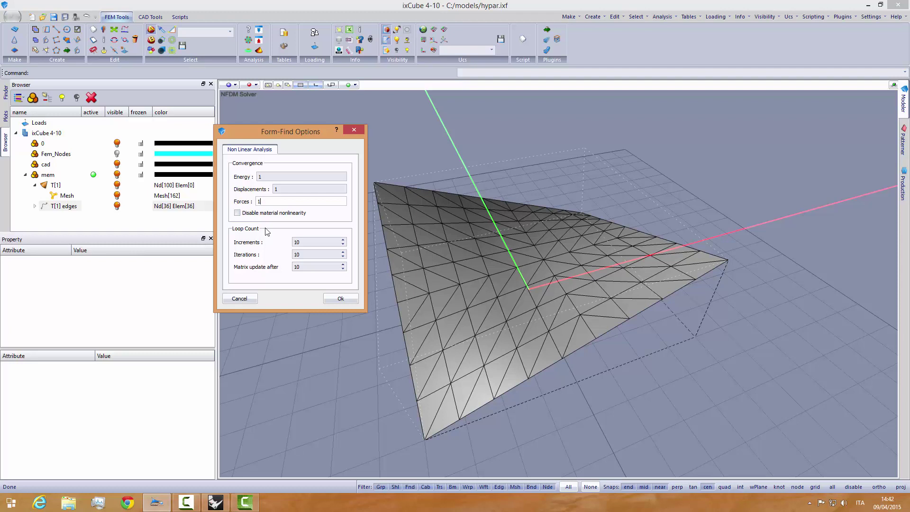
left_click(336, 299)
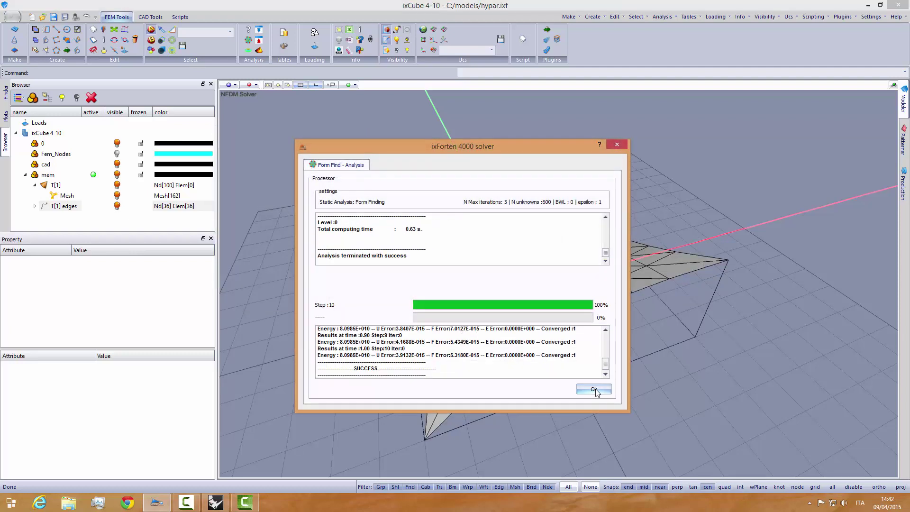
left_click(594, 390)
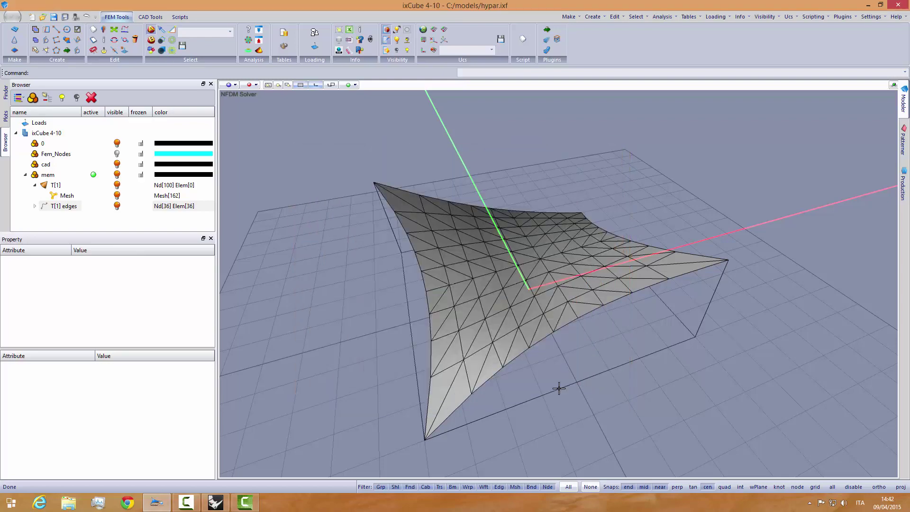
middle_click_drag(494, 393, 470, 382)
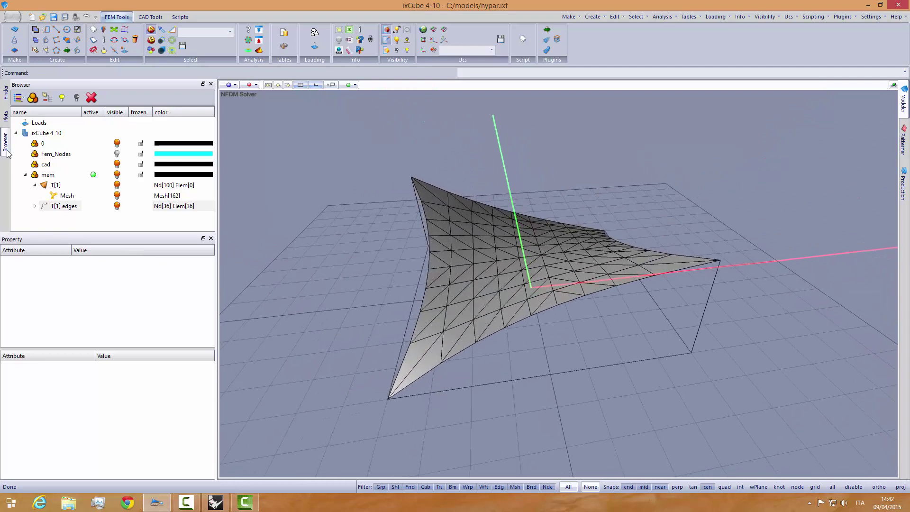
- Make Form-Find the active result and plot smooth sI membrane stress, averaging 0.999 kN/m
left_click(6, 116)
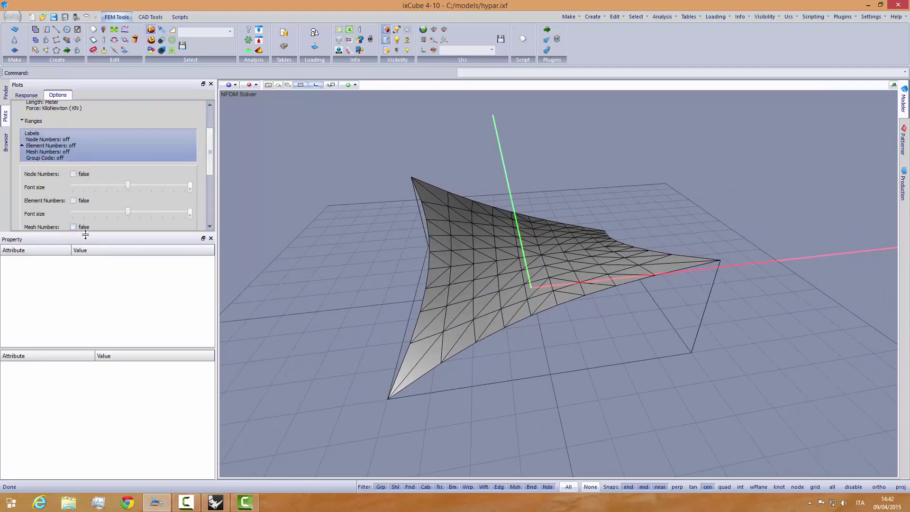
left_click_drag(85, 234, 85, 293)
left_click(26, 96)
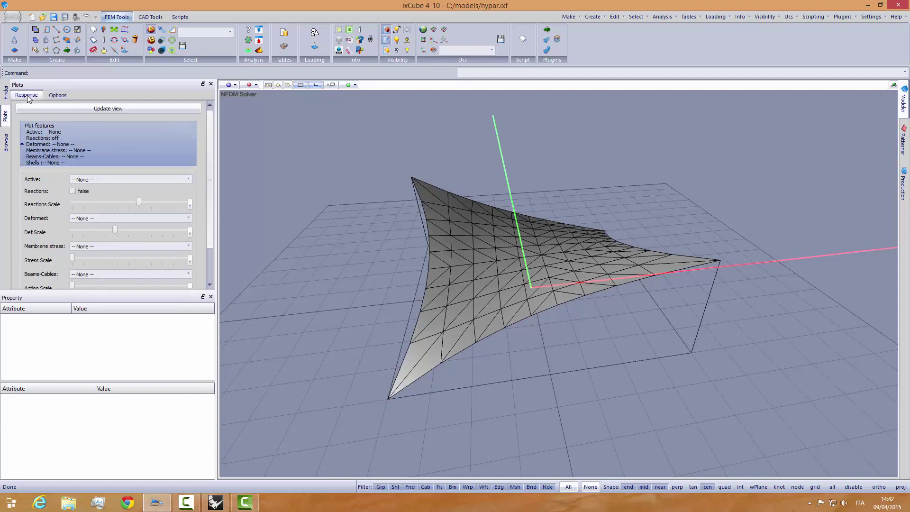
left_click(93, 177)
left_click(95, 190)
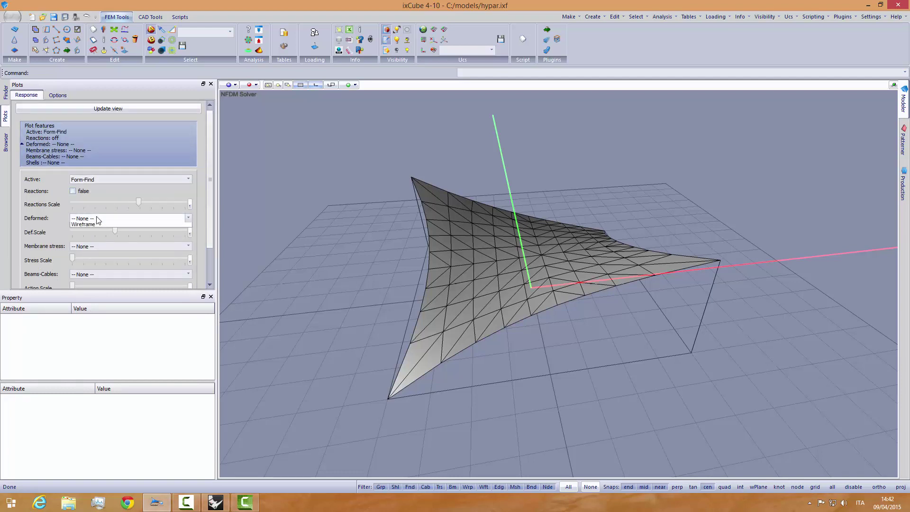
left_click(91, 248)
left_click(95, 260)
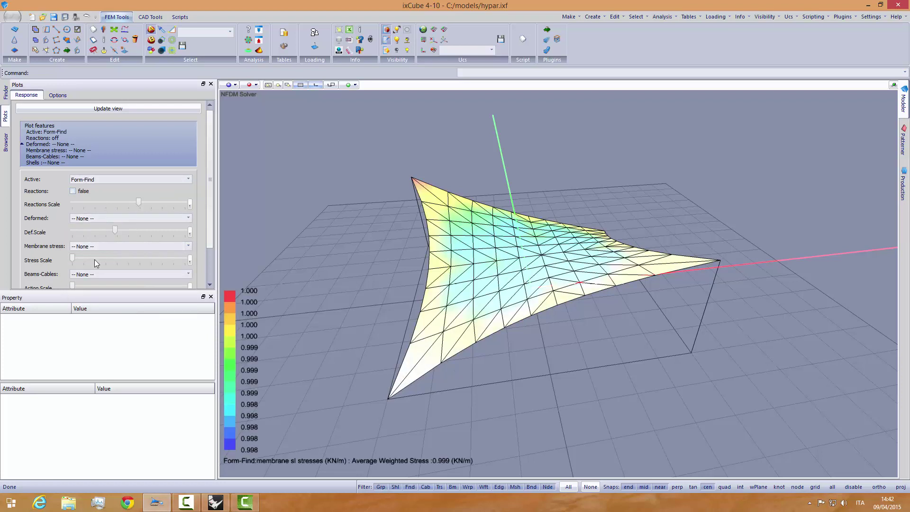
middle_click_drag(302, 239, 352, 180)
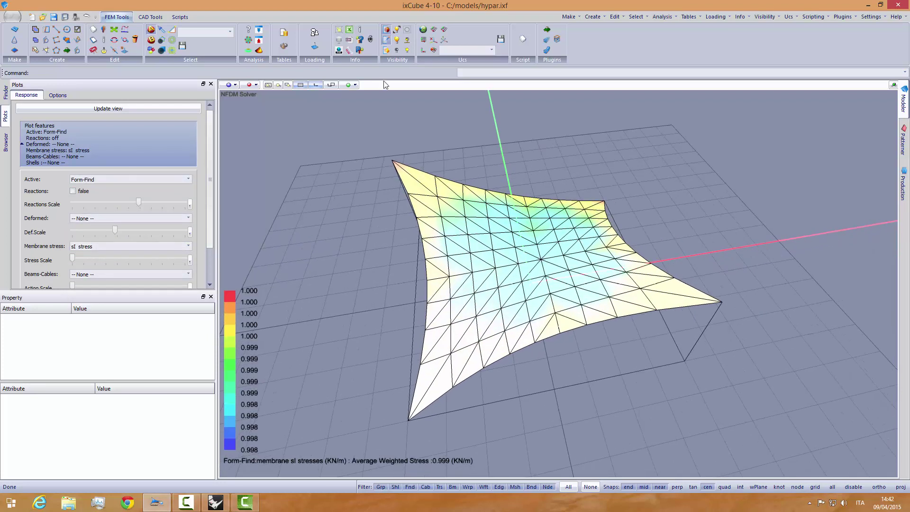
left_click(386, 51)
middle_click_drag(415, 181, 400, 199)
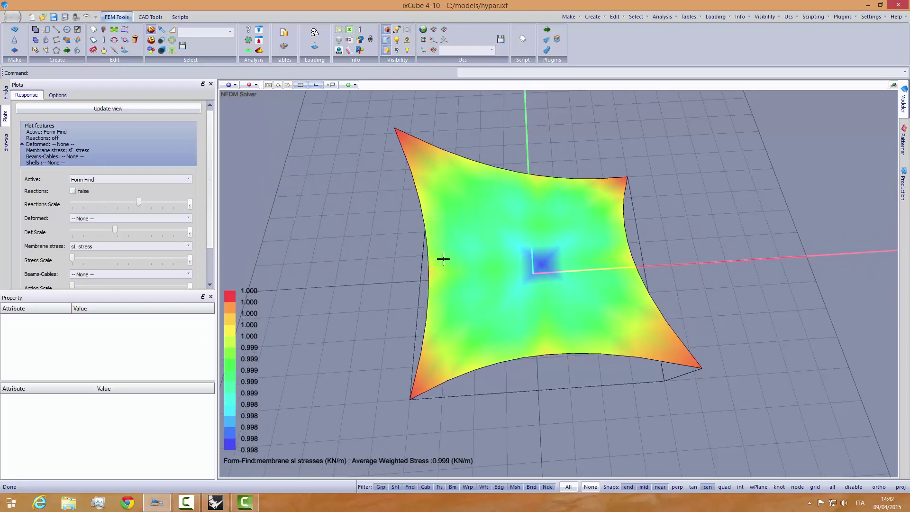
middle_click_drag(441, 258, 408, 264)
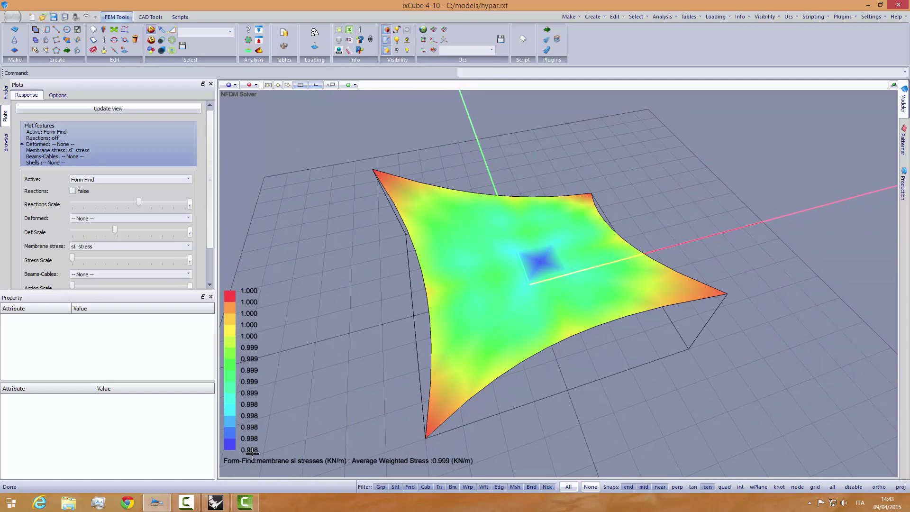
middle_click_drag(405, 380, 406, 359)
- Switch the membrane stress plot to sII, averaging 0.997 kN/m
left_click(95, 246)
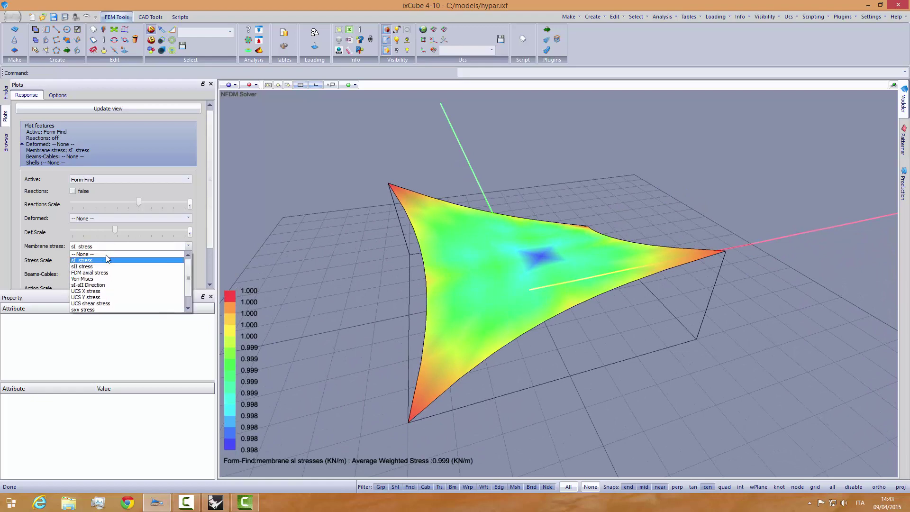
left_click(101, 267)
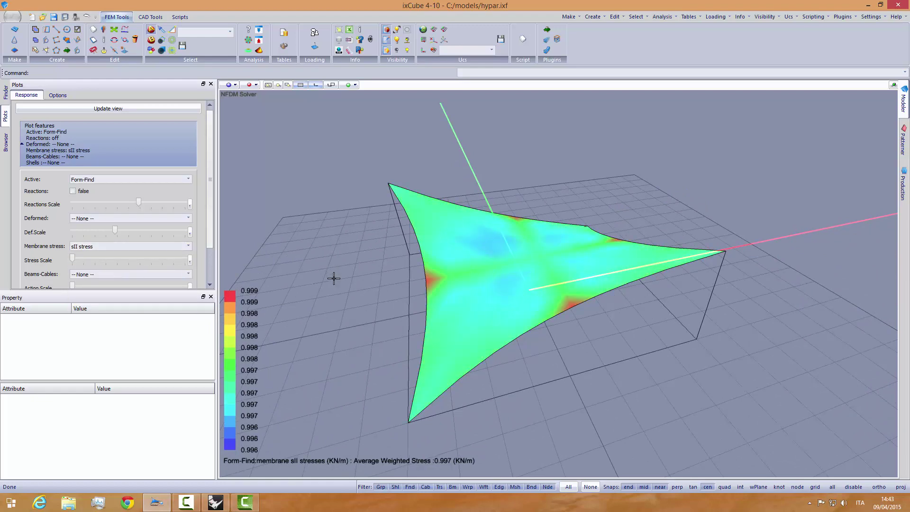
middle_click_drag(334, 278, 326, 301)
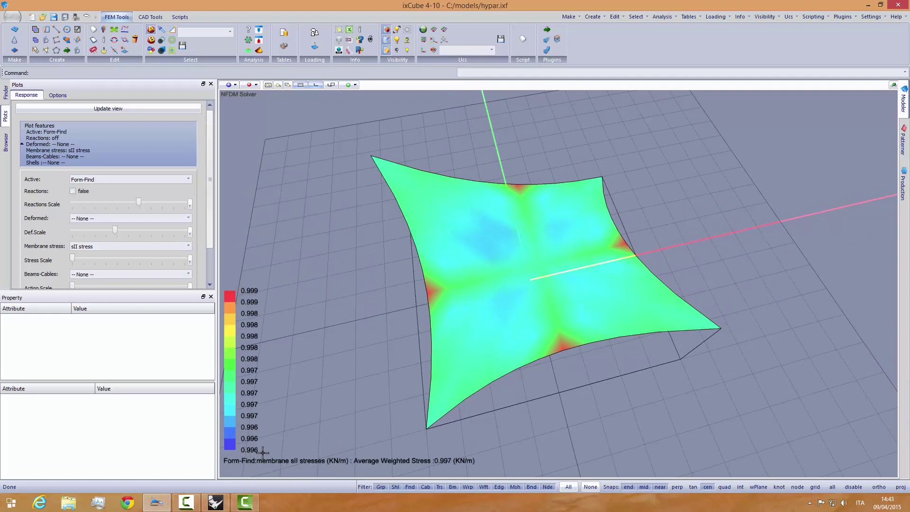
middle_click_drag(378, 349, 396, 326)
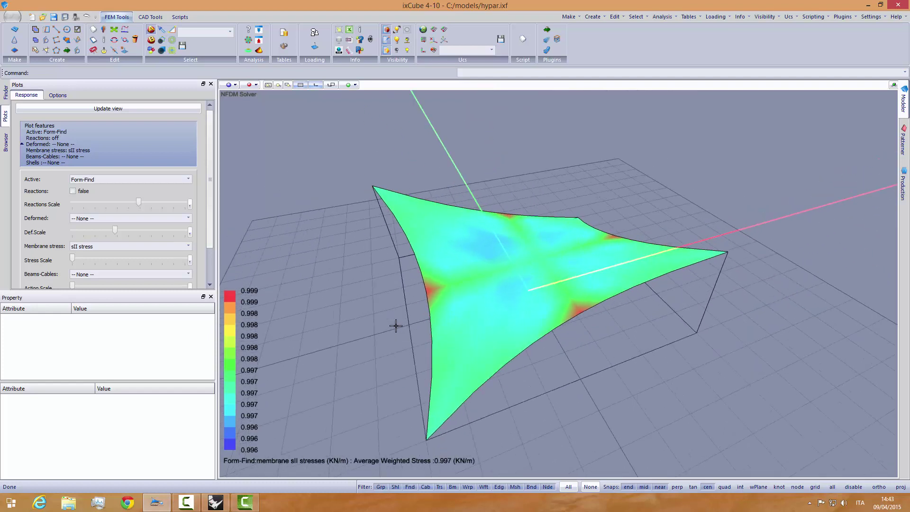
- Turn off membrane stress and plot cable axial forces with a larger action scale
left_click(110, 247)
left_click(106, 255)
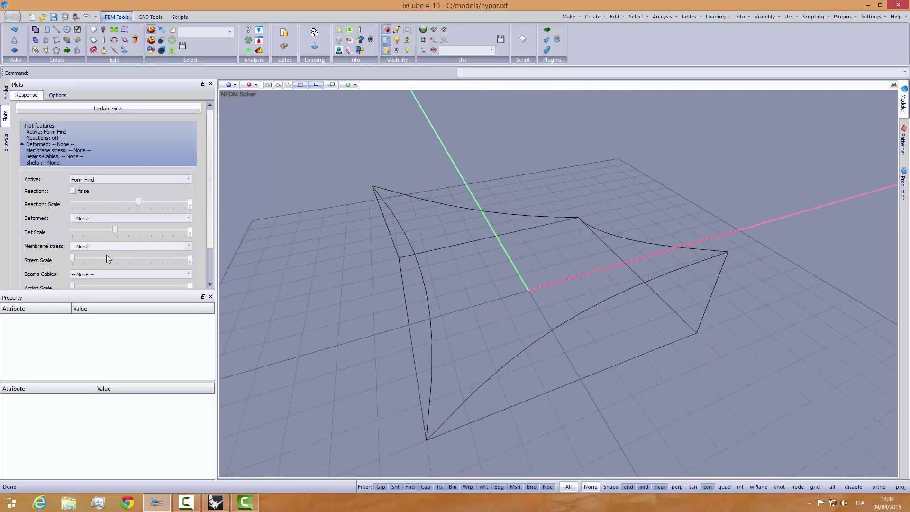
left_click_drag(211, 215, 211, 246)
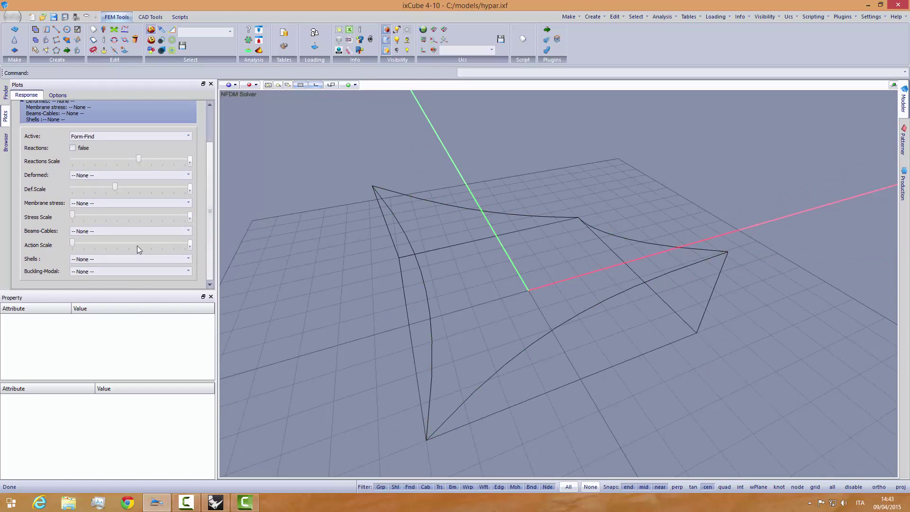
left_click(137, 230)
left_click(154, 247)
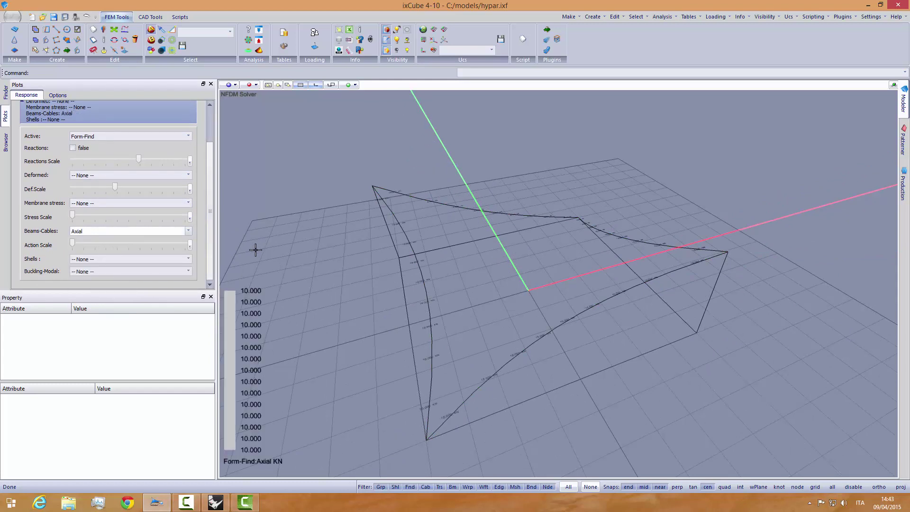
left_click_drag(75, 243, 82, 243)
middle_click_drag(301, 280, 407, 268)
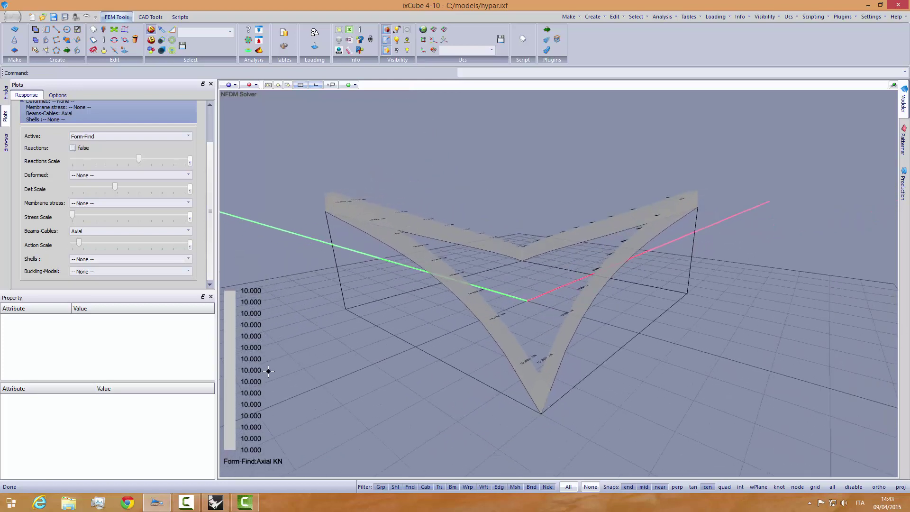
- Review the uniform 10.000 KN cable axial forces, then set Beams-Cables to None
scroll(417, 246, "up", 5)
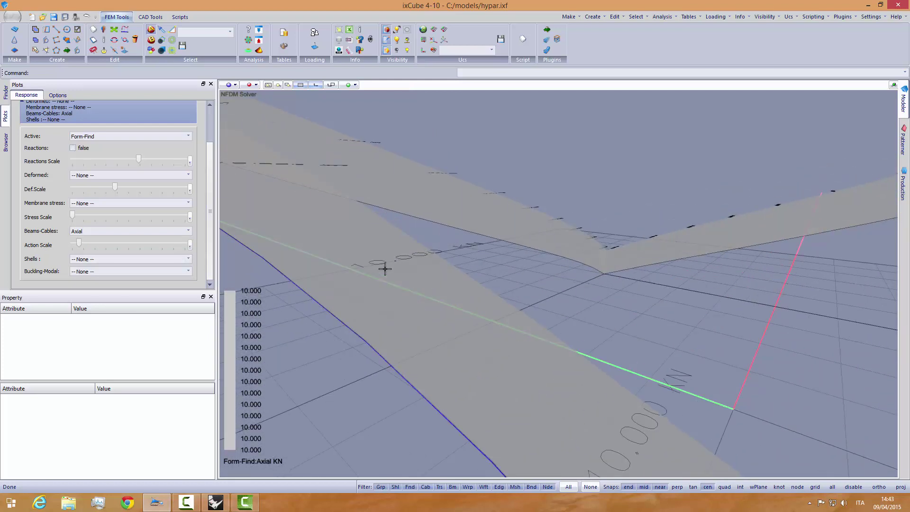
scroll(435, 242, "down", 5)
middle_click_drag(437, 237, 435, 262)
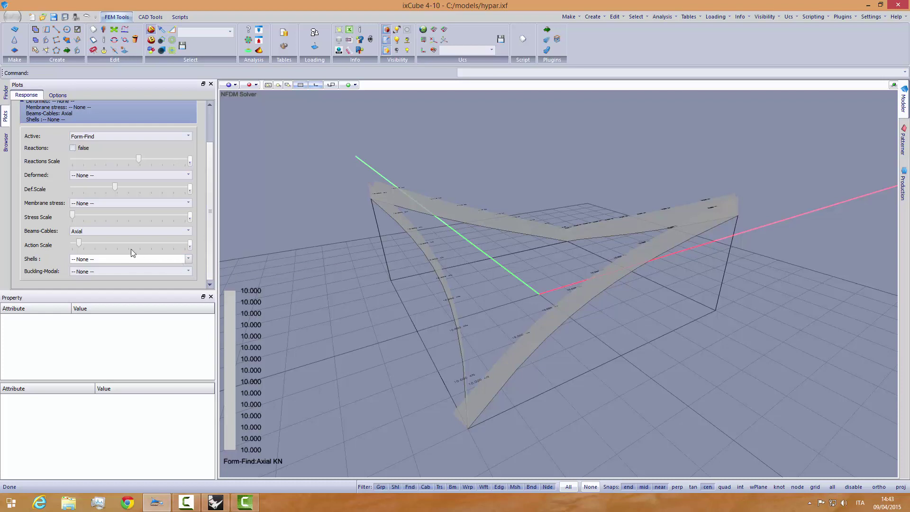
left_click(106, 231)
left_click(105, 240)
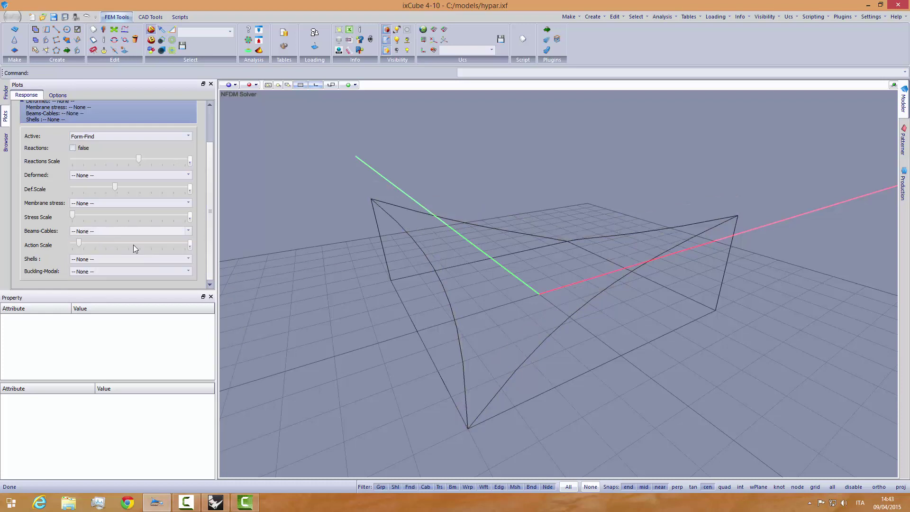
middle_click_drag(325, 264, 322, 270)
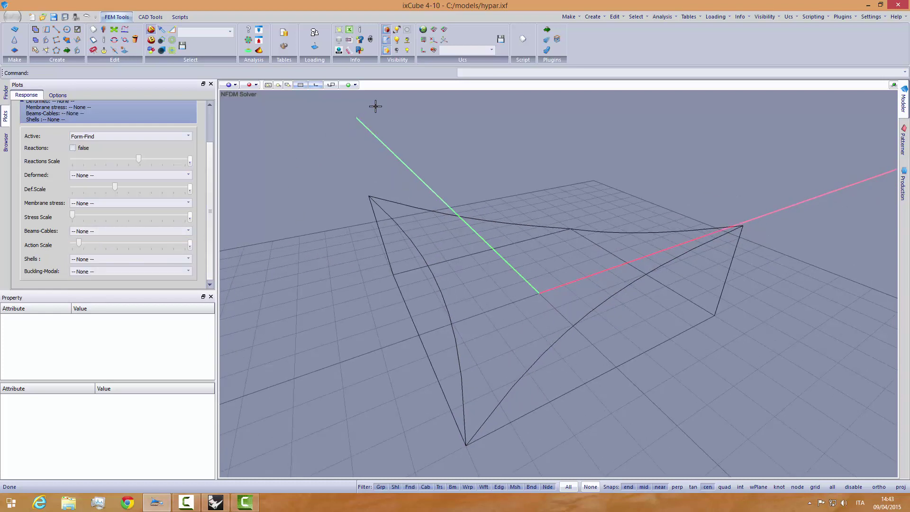
- Show the hypar shaded and display support reactions with a reduced reactions scale
left_click(389, 51)
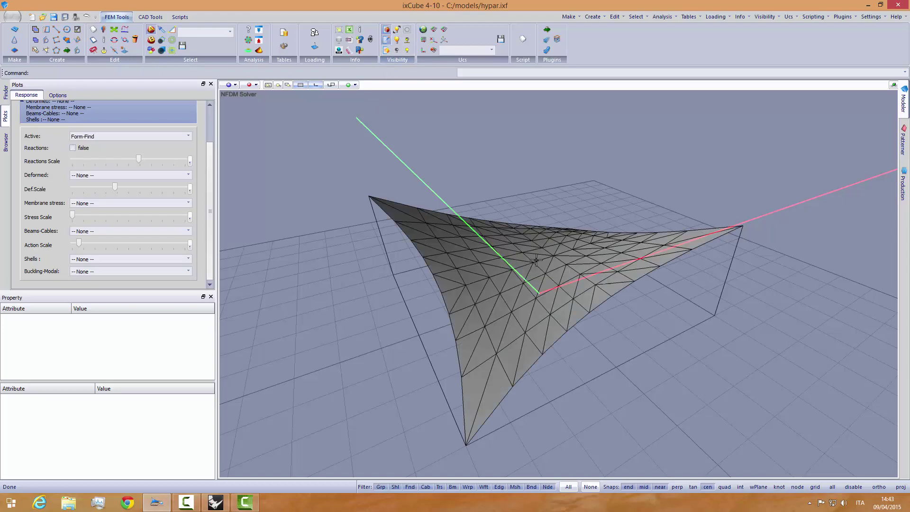
mouse_move(536, 261)
middle_mouse_down()
mouse_move(463, 279)
mouse_move(388, 265)
mouse_move(386, 240)
mouse_move(440, 230)
mouse_move(504, 252)
mouse_move(503, 271)
middle_mouse_up()
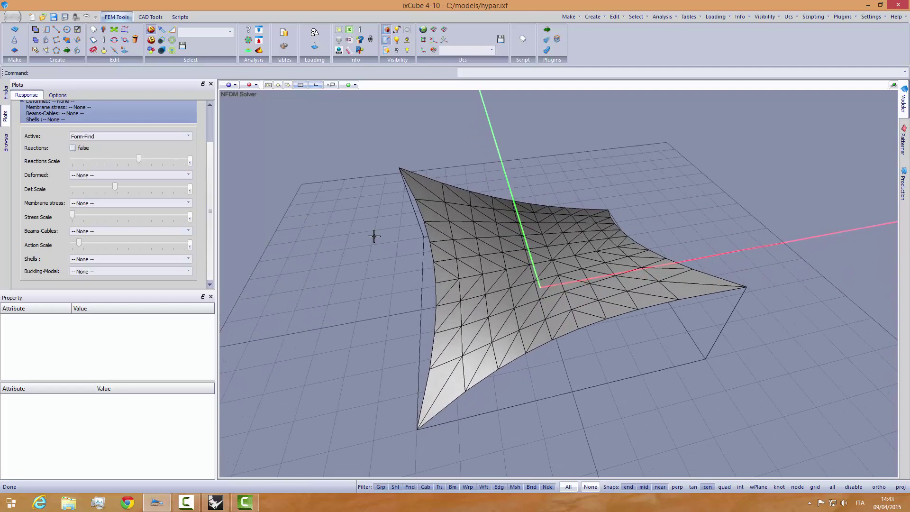
left_click(83, 149)
left_click_drag(138, 159, 78, 159)
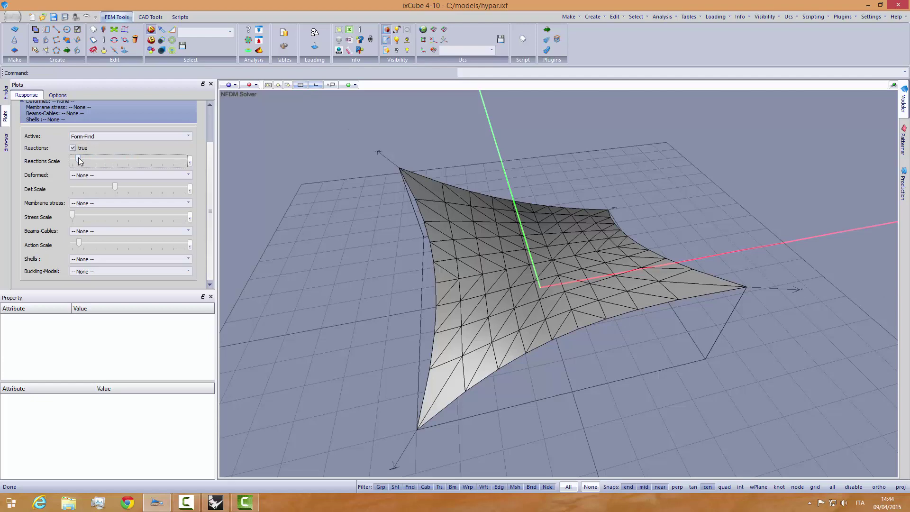
middle_click_drag(336, 233, 342, 254)
- Zoom in on the corner reaction labels reading 19.408 KN
scroll(359, 143, "up", 8)
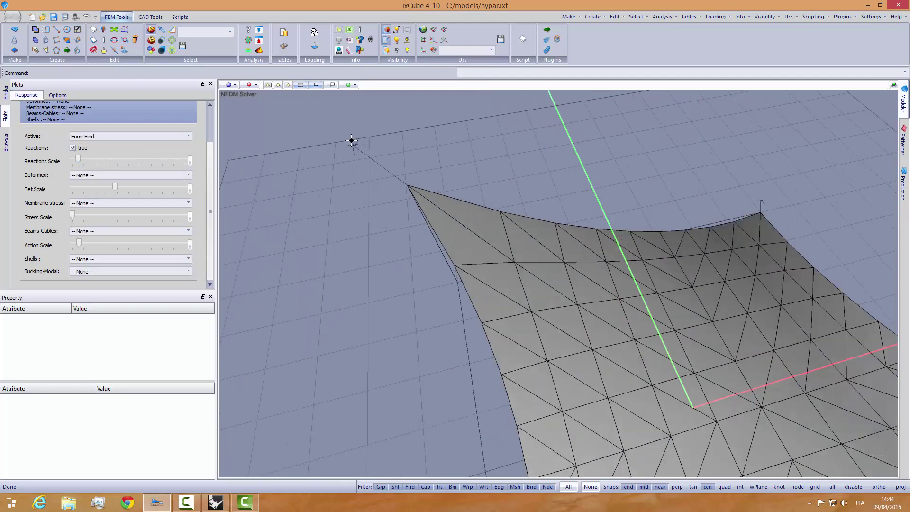
scroll(362, 240, "down", 10)
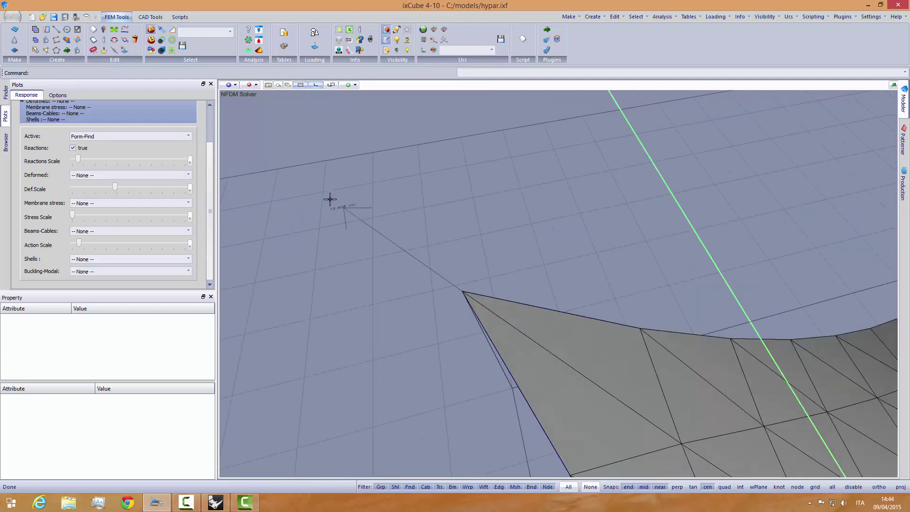
scroll(512, 296, "up", 4)
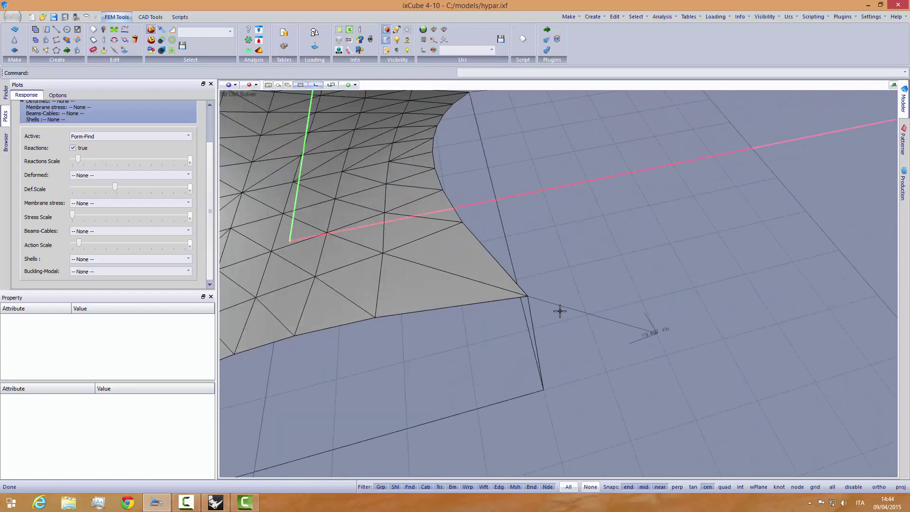
scroll(656, 334, "up", 2)
scroll(662, 317, "down", 1)
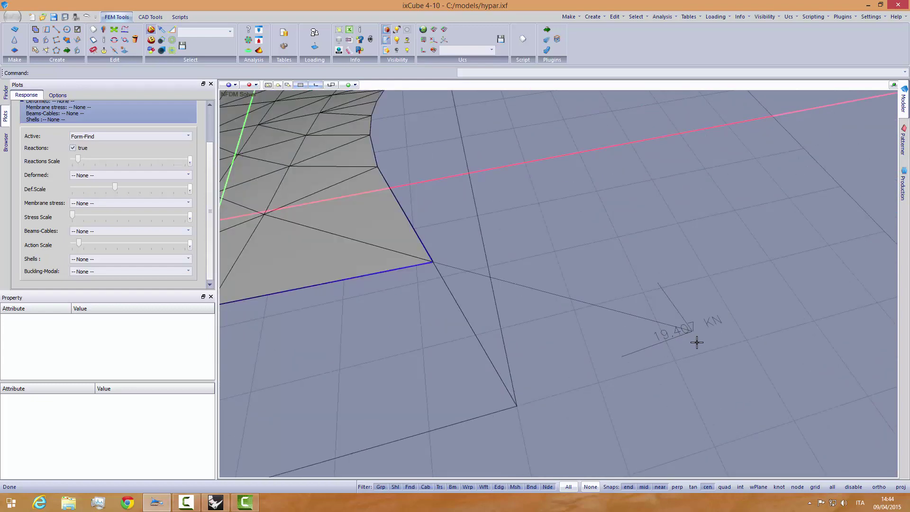
scroll(664, 332, "down", 8)
scroll(585, 228, "up", 8)
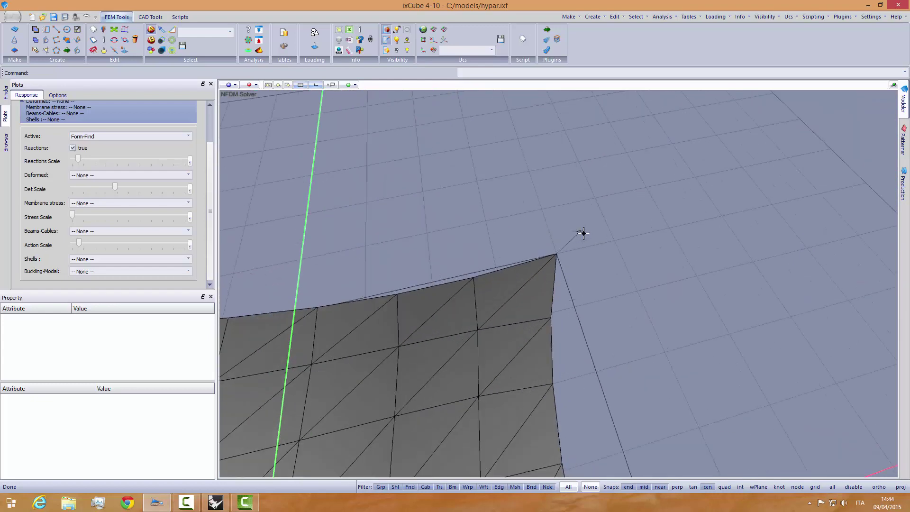
scroll(583, 233, "up", 3)
scroll(585, 226, "down", 4)
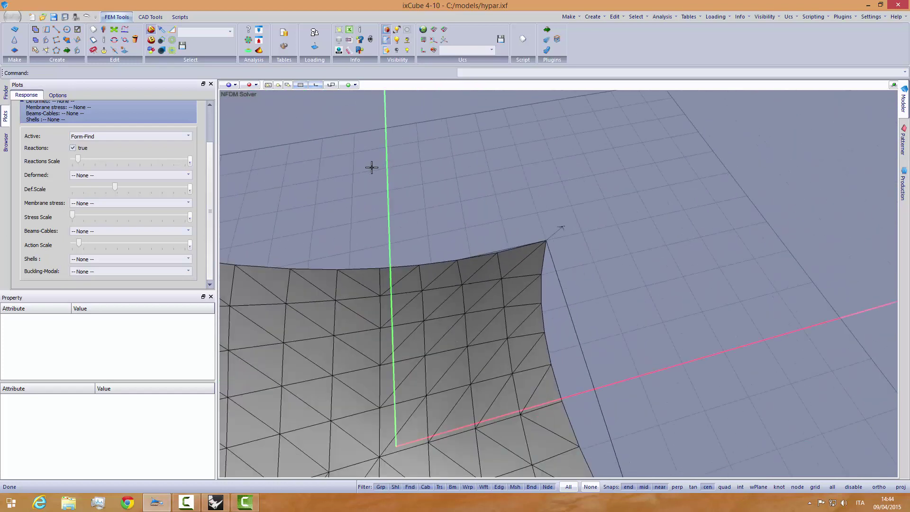
- Switch to the top view and zoom and pan to inspect the reactions
left_click(237, 95)
scroll(464, 264, "down", 2)
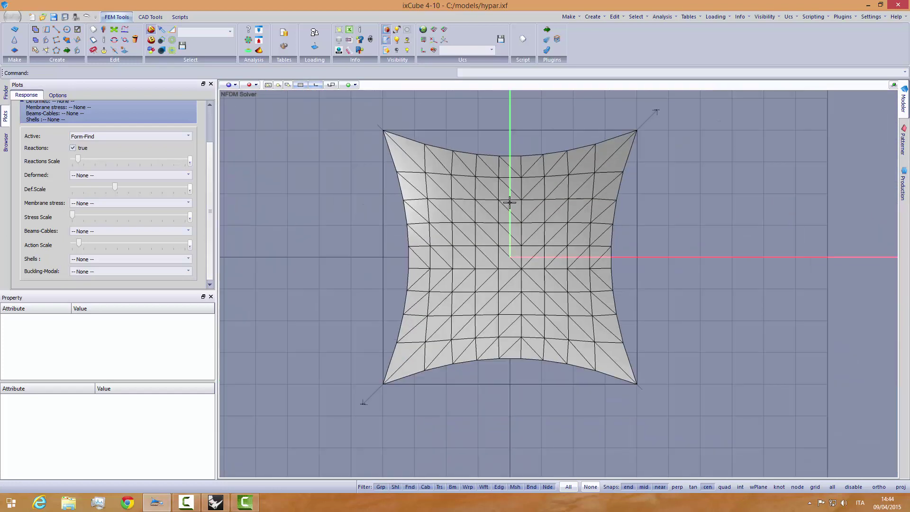
scroll(571, 185, "up", 5)
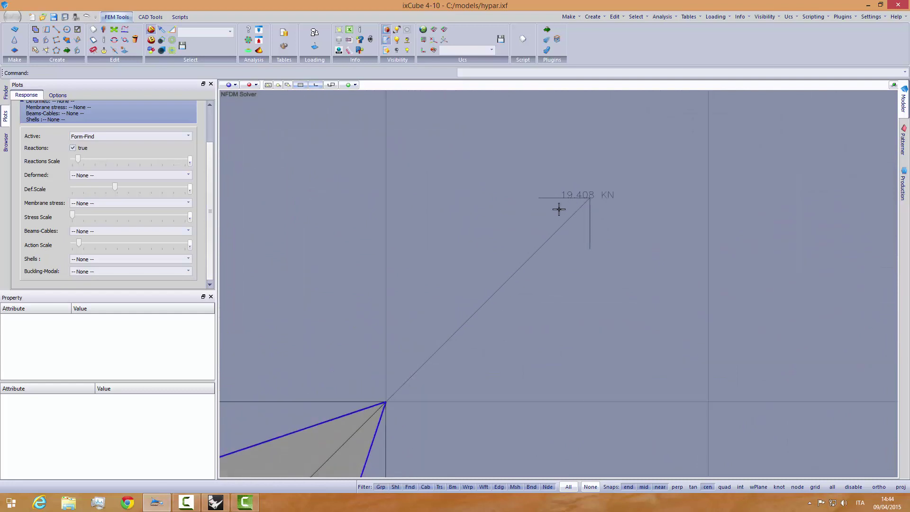
scroll(559, 205, "down", 4)
scroll(652, 205, "down", 4)
scroll(421, 317, "up", 1)
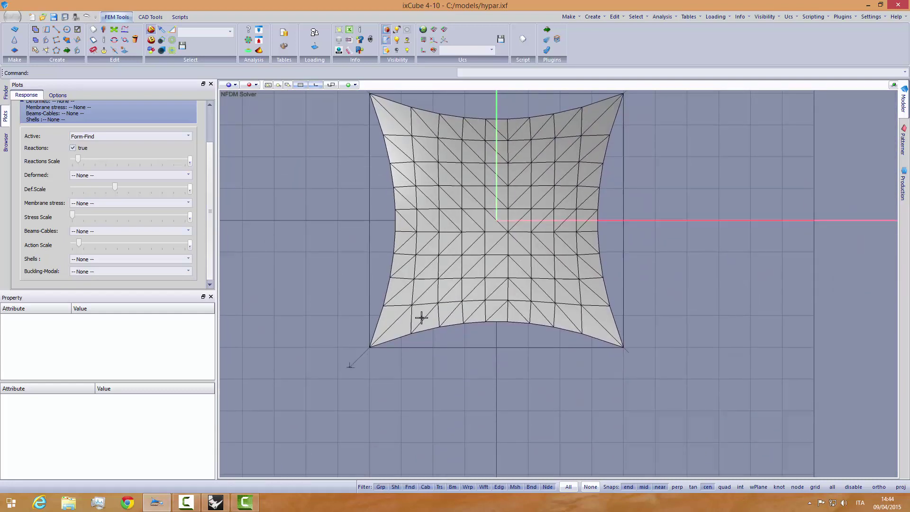
scroll(348, 376, "up", 4)
scroll(326, 369, "up", 2)
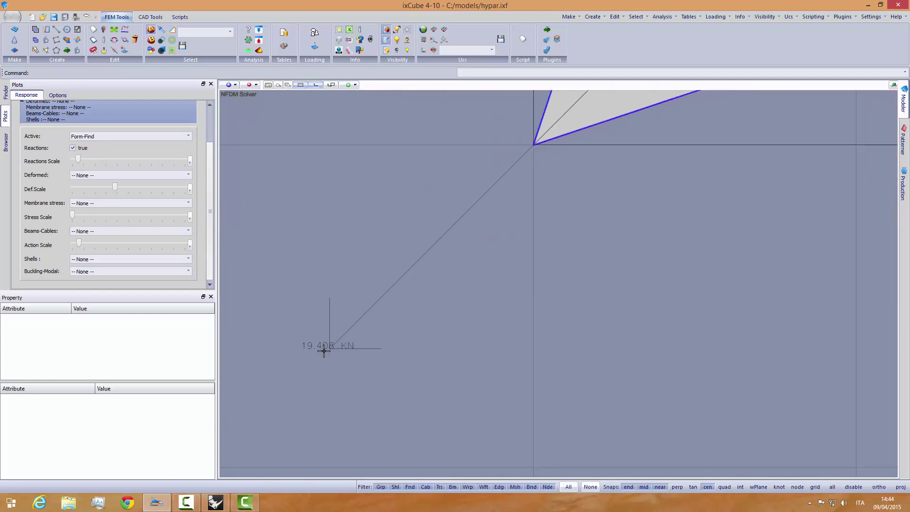
scroll(357, 363, "down", 6)
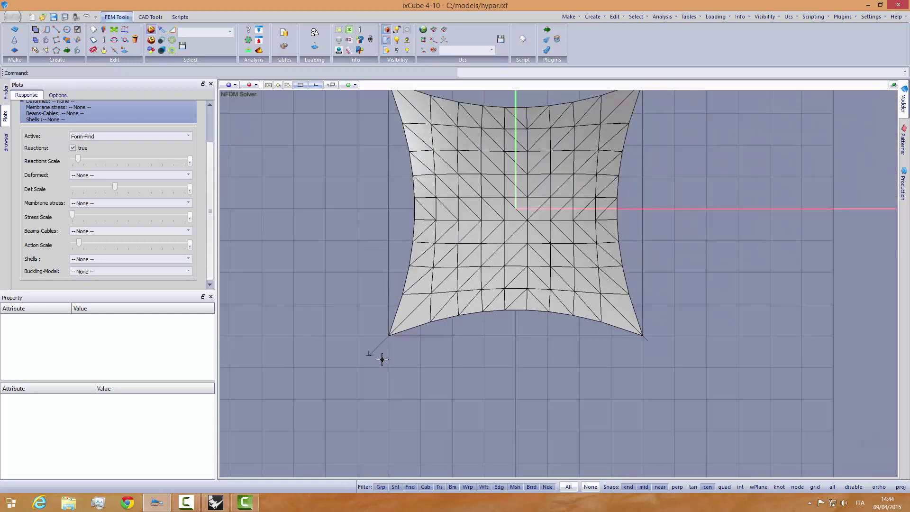
middle_click_drag(415, 374, 410, 385)
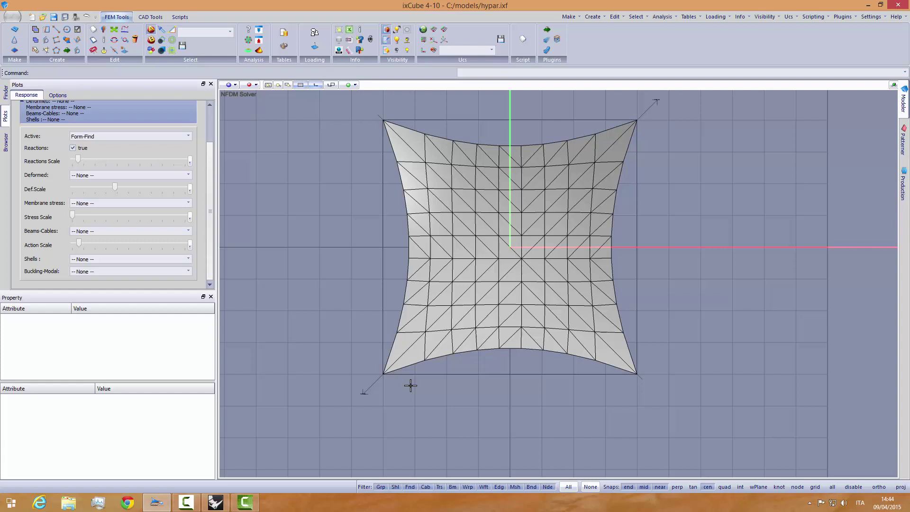
left_click(233, 89)
- Return to a perspective view and orbit around the hypar outline
left_click(254, 169)
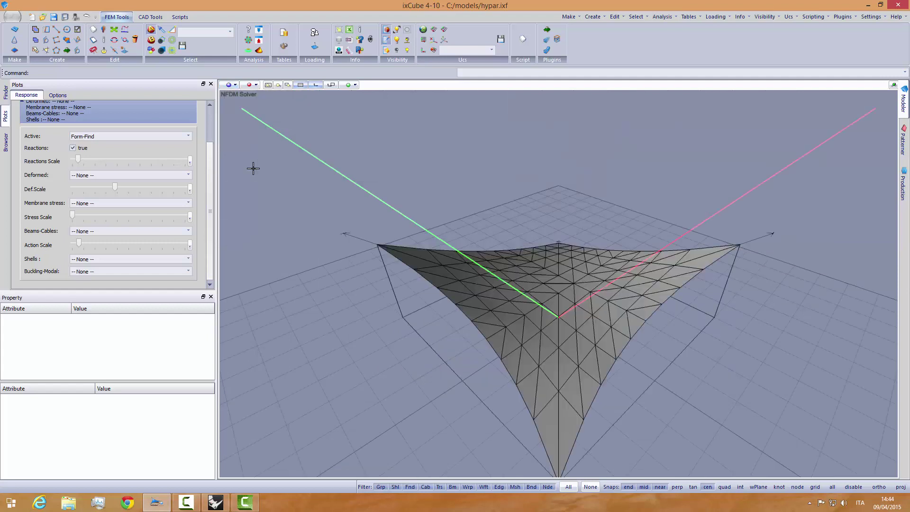
middle_click_drag(354, 250, 300, 253)
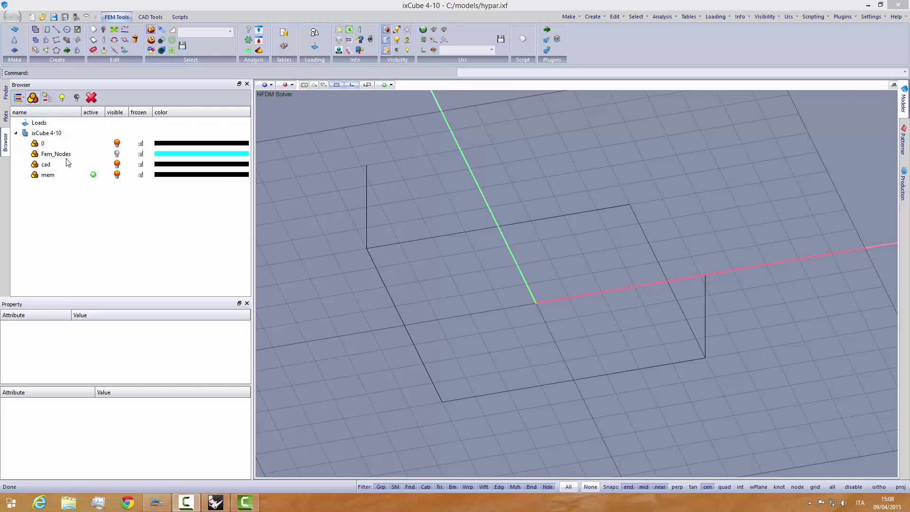
- Create a 21×21 surface by four edges with Cable edges across the post tops and corners
left_click(15, 39)
scroll(516, 263, "down", 1)
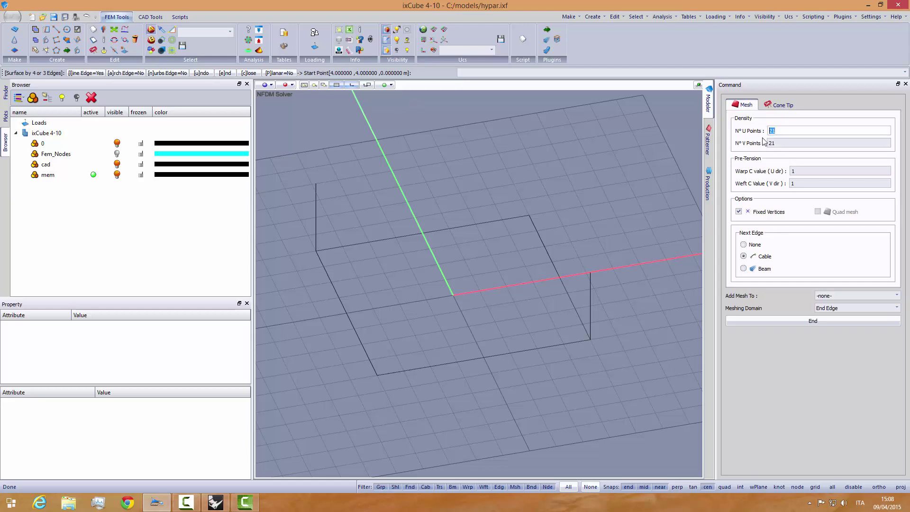
key("Tab")
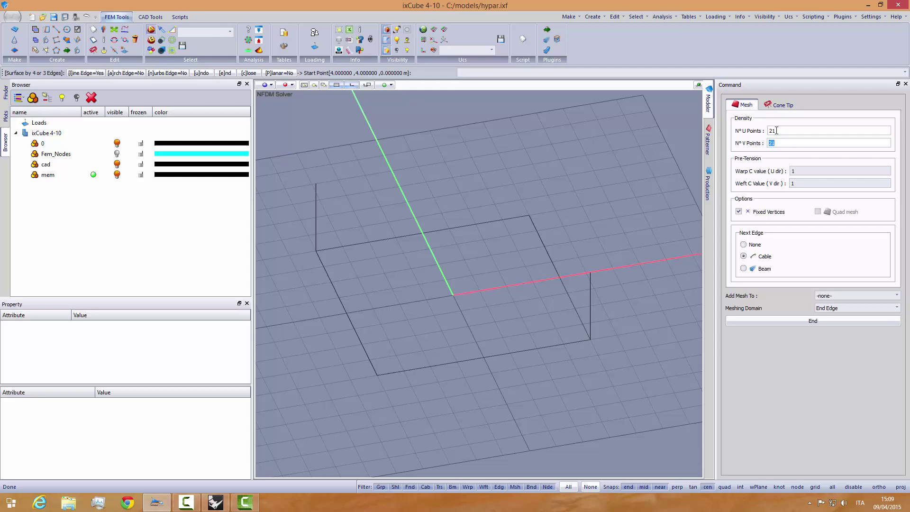
left_click(317, 185)
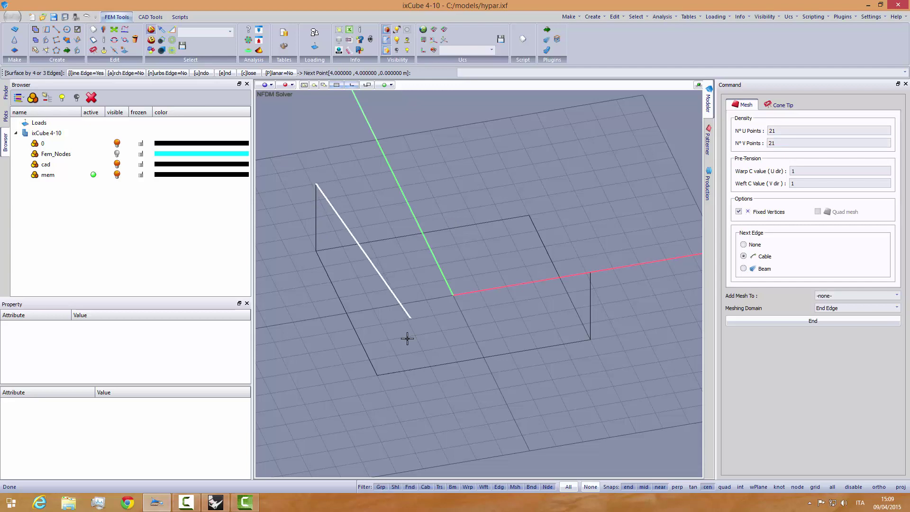
left_click(382, 375)
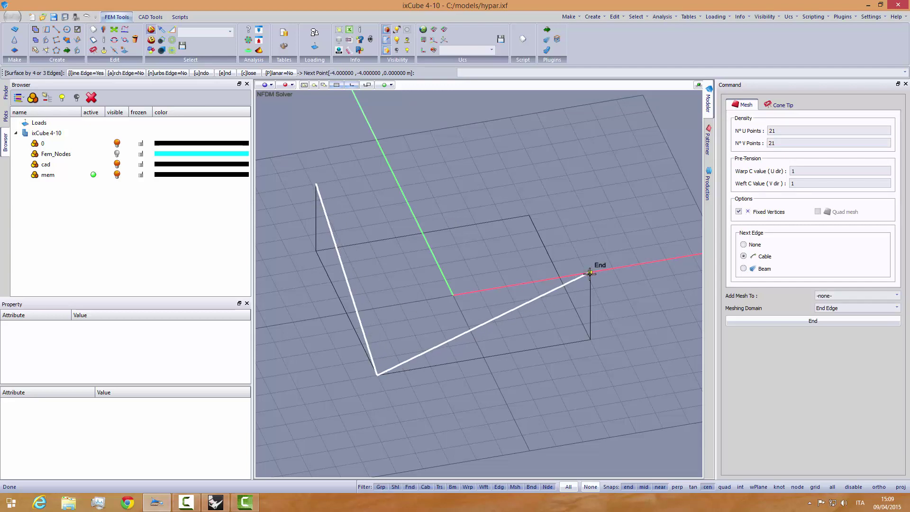
left_click(565, 284)
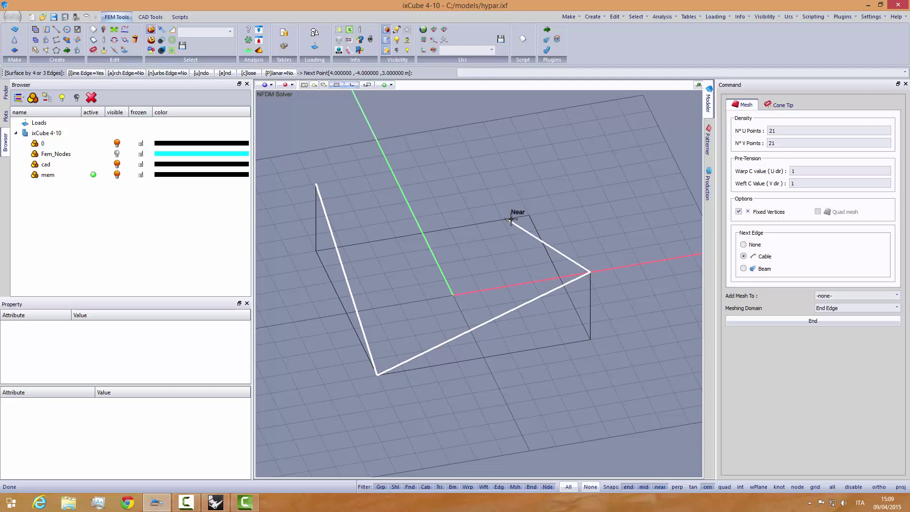
left_click(526, 217)
- Finish the mesh and show the 21×21 membrane in Top plan view, zoomed out
key("c")
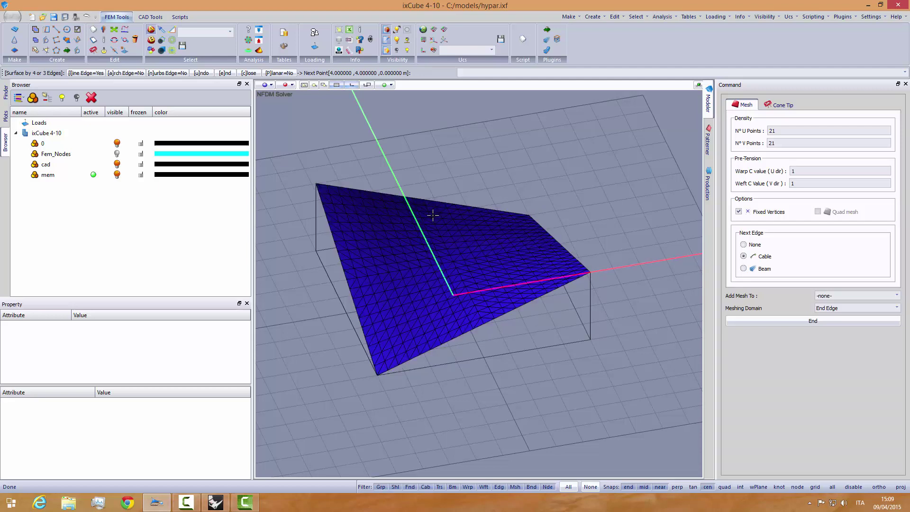
left_click(760, 321)
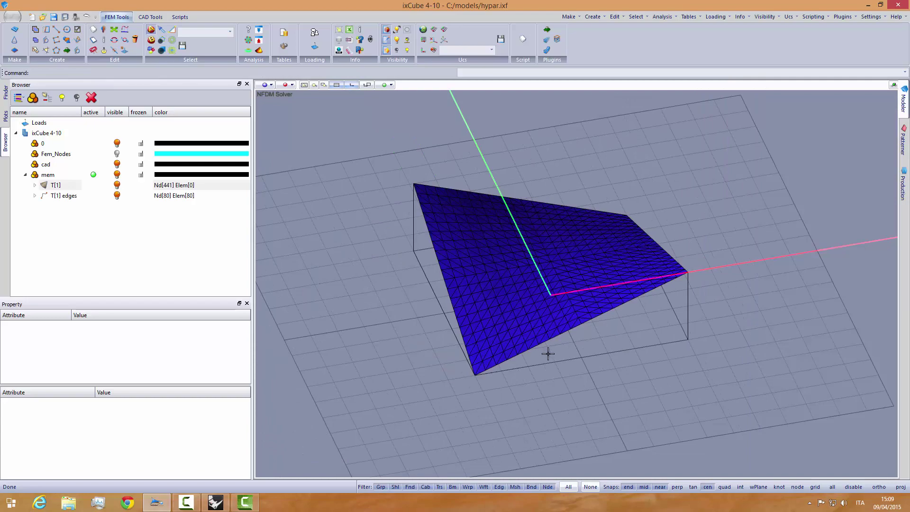
middle_click_drag(545, 350, 480, 311)
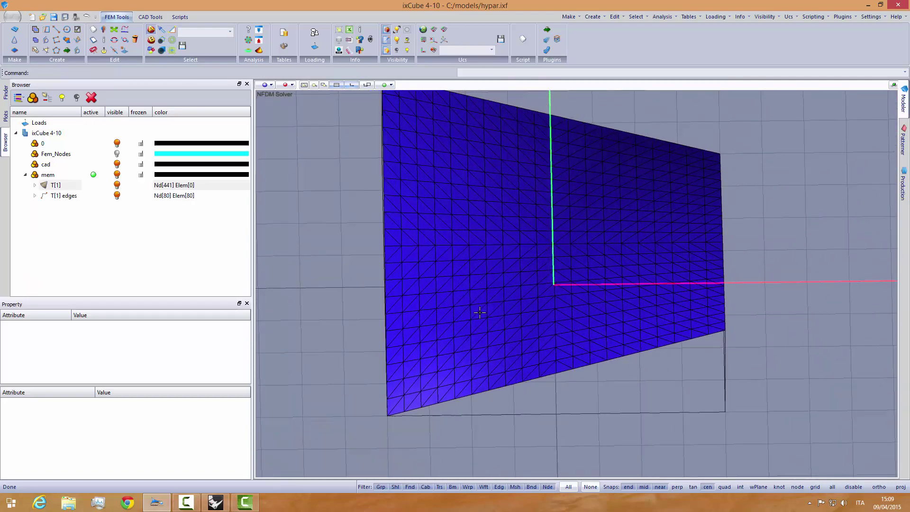
left_click(271, 85)
left_click(280, 96)
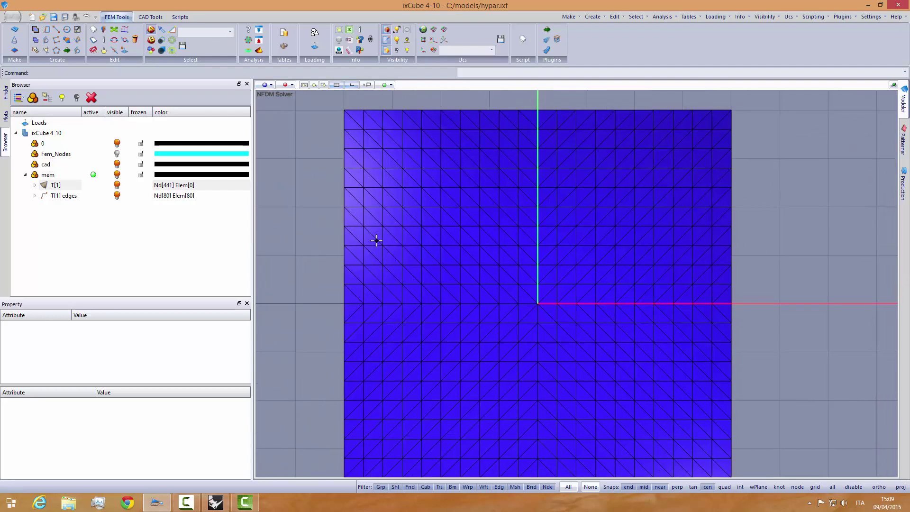
scroll(377, 241, "down", 1)
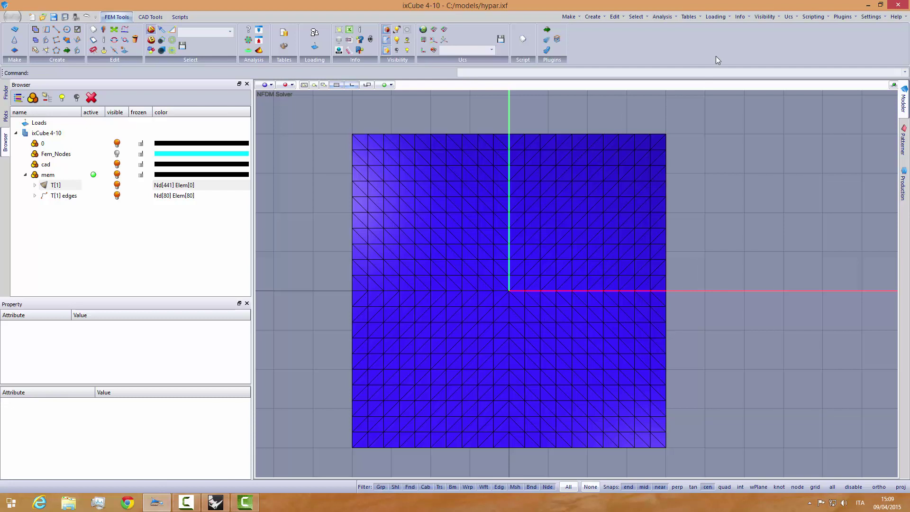
- Redefine the UCS X axis from the bottom-left to the top-right mesh corner
left_click(789, 16)
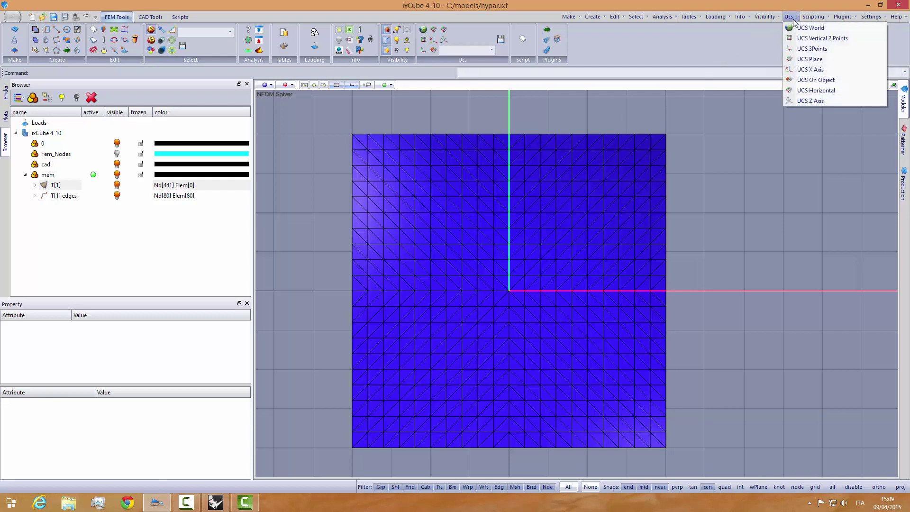
left_click(816, 71)
left_click(357, 442)
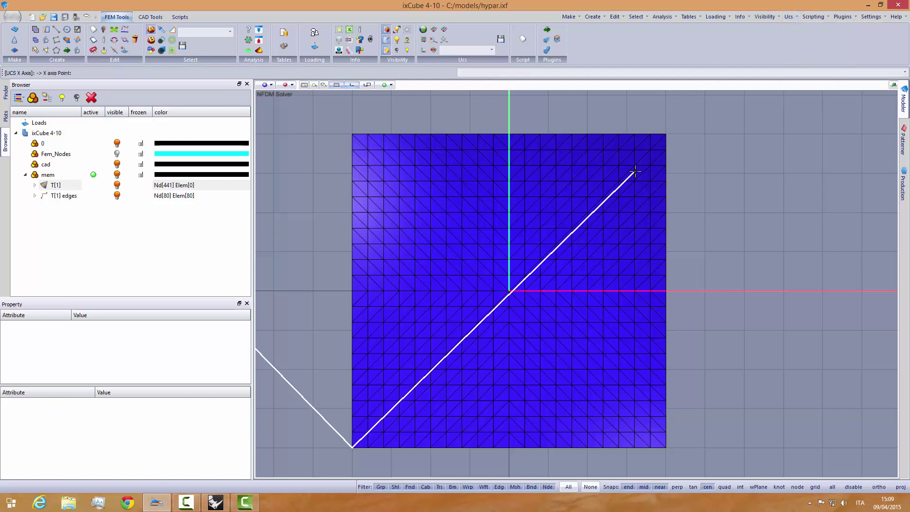
left_click(667, 135)
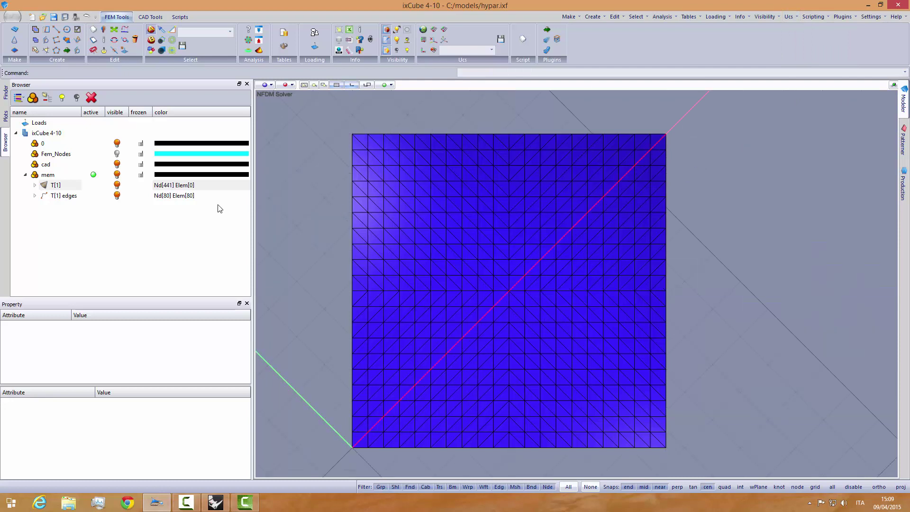
- Set the T[1] mesh's warp-weft plane from the current UCS
double_click(40, 186)
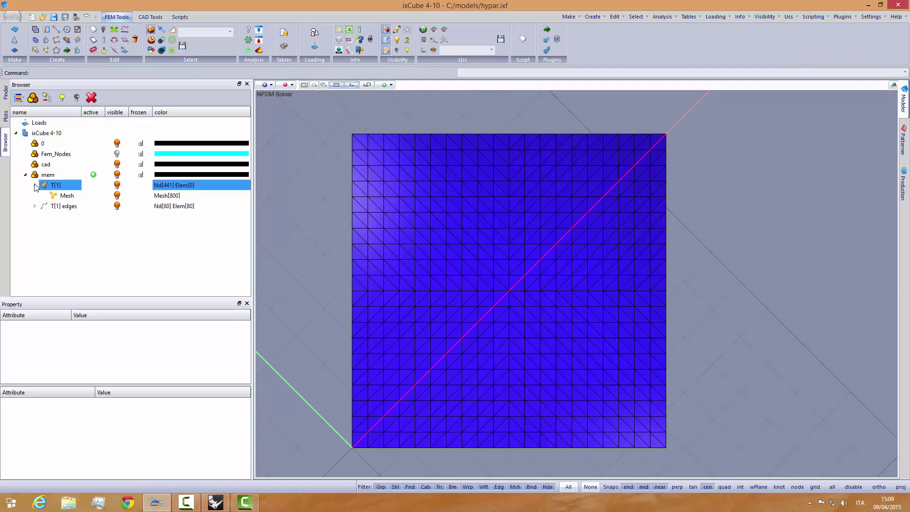
right_click(62, 196)
mouse_move(98, 222)
left_click(178, 223)
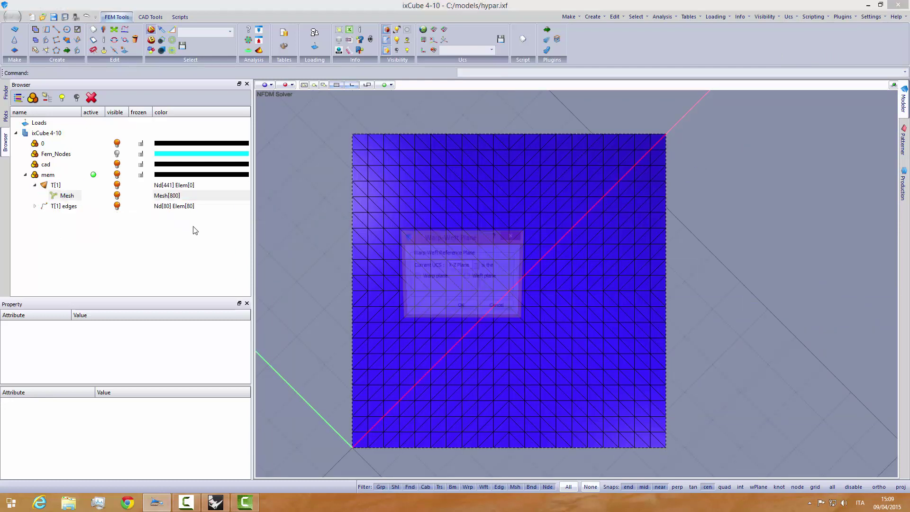
left_click(461, 309)
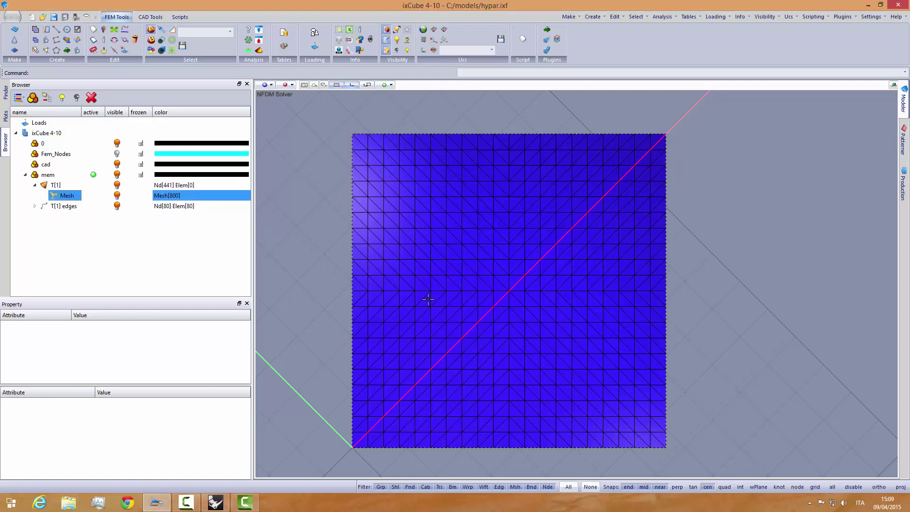
- Set the mesh material to Light Grey
left_click(76, 197)
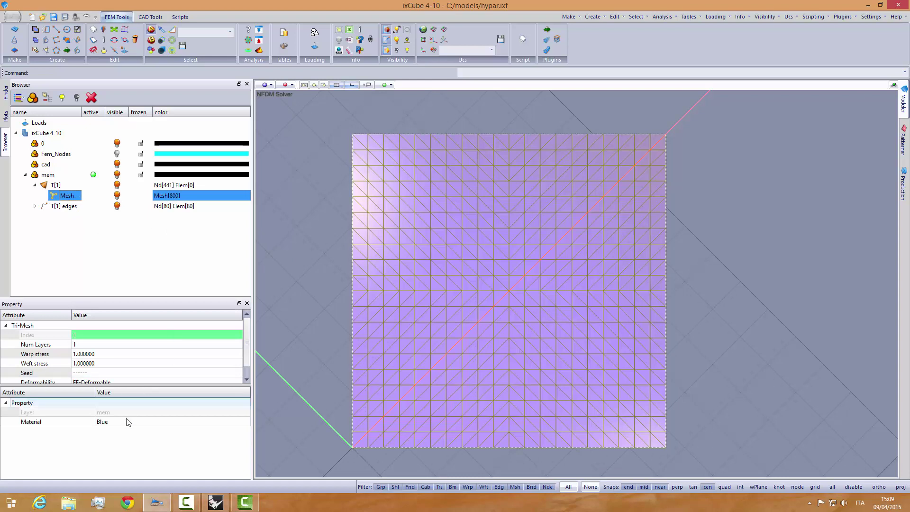
left_click(127, 423)
left_click(127, 423)
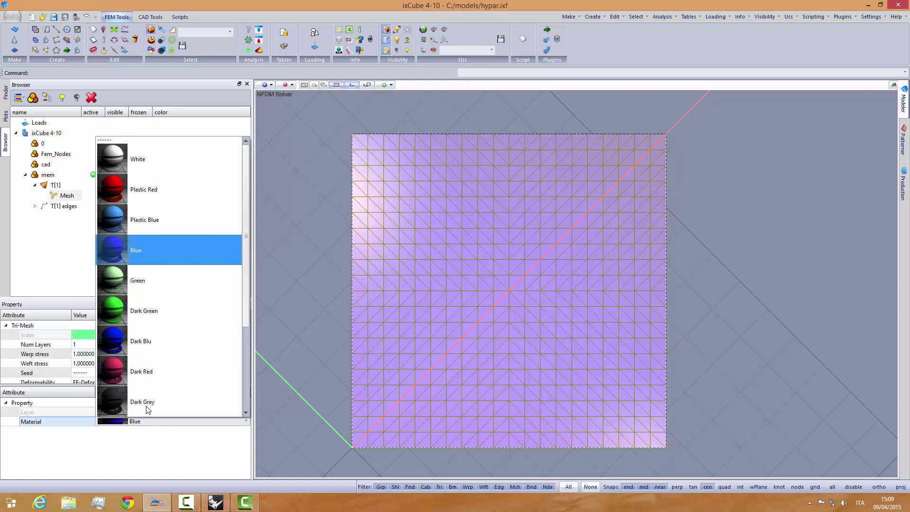
scroll(176, 367, "down", 2)
left_click(152, 351)
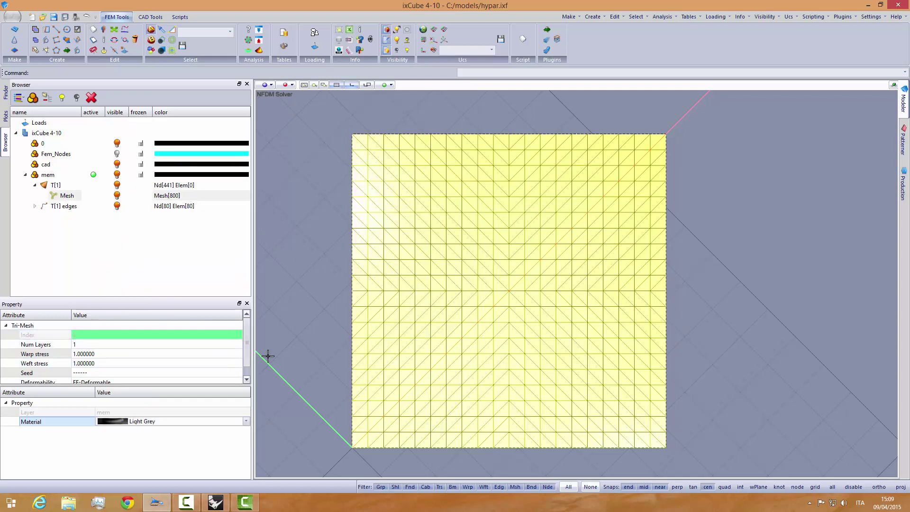
left_click(298, 329)
middle_click_drag(357, 332, 376, 339)
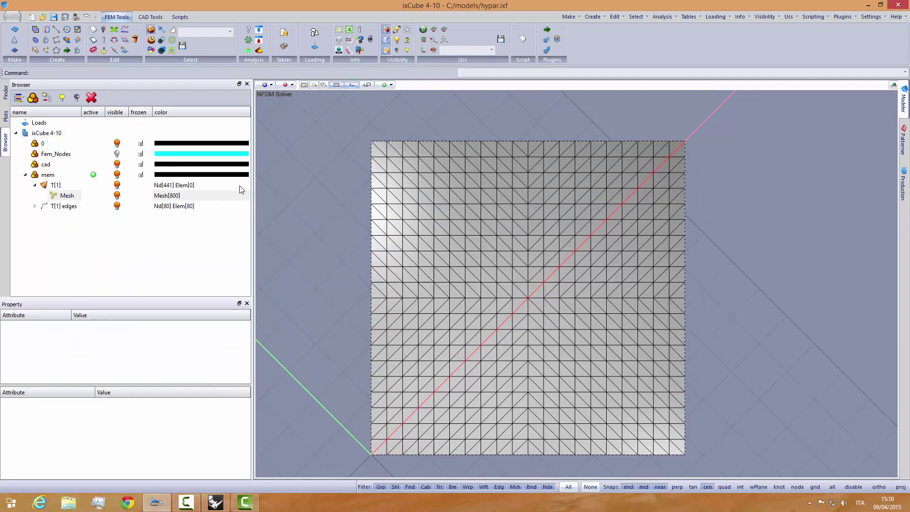
- Give the mesh seed Membrane ff and Stiff-Deformable deformability
left_click(67, 196)
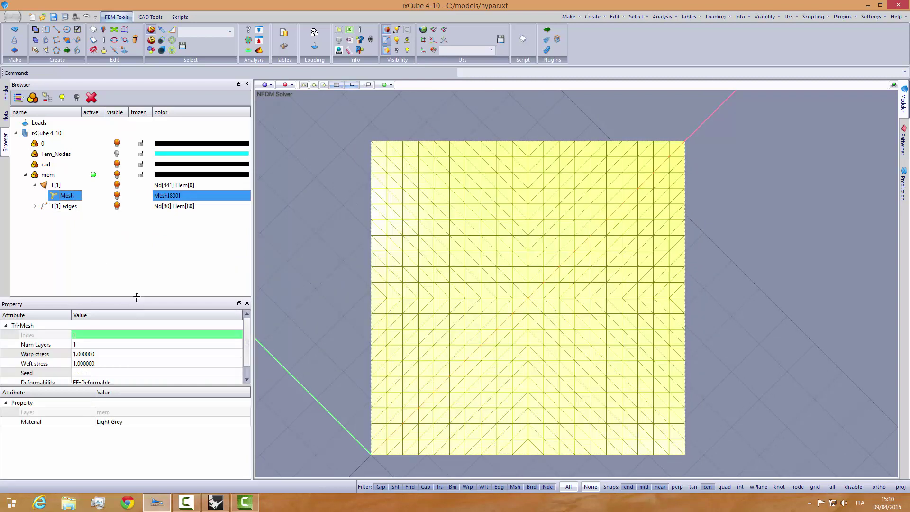
left_click(133, 374)
left_click(132, 373)
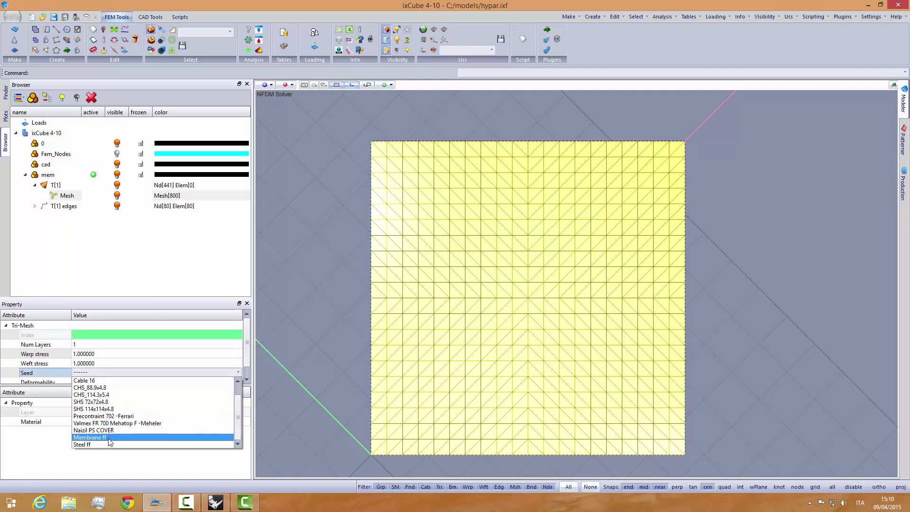
left_click(108, 437)
scroll(246, 343, "down", 1)
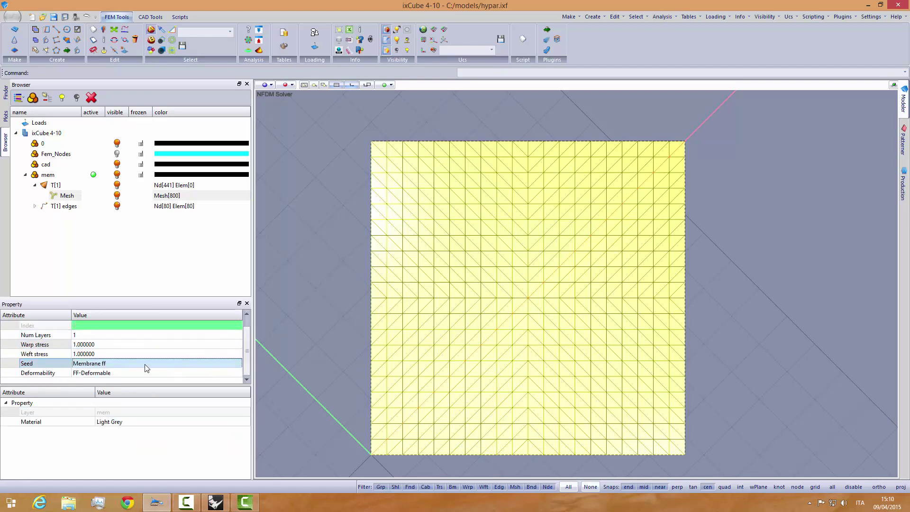
left_click(109, 374)
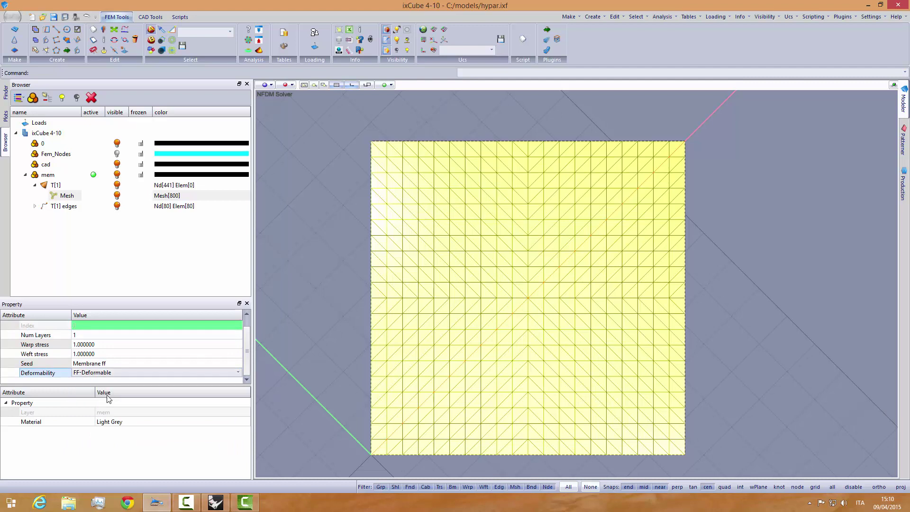
left_click(113, 384)
- Give the T[1] edge cables seed Steel ff and Stiff-Deformable deformability
left_click(288, 282)
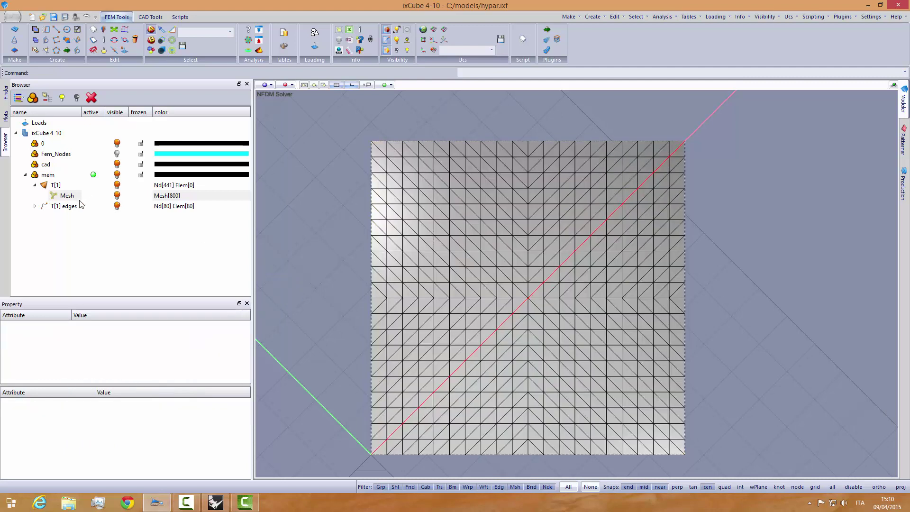
double_click(62, 207)
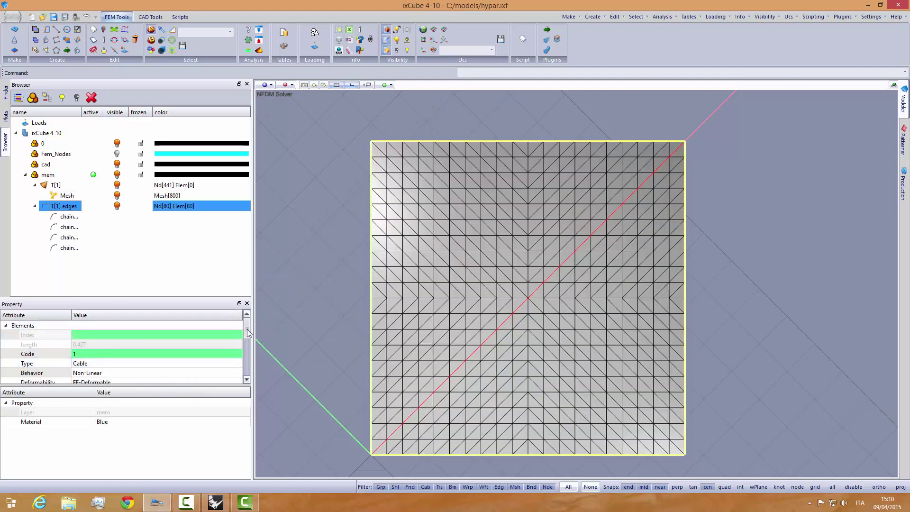
scroll(247, 332, "down", 1)
scroll(248, 337, "down", 2)
left_click(168, 353)
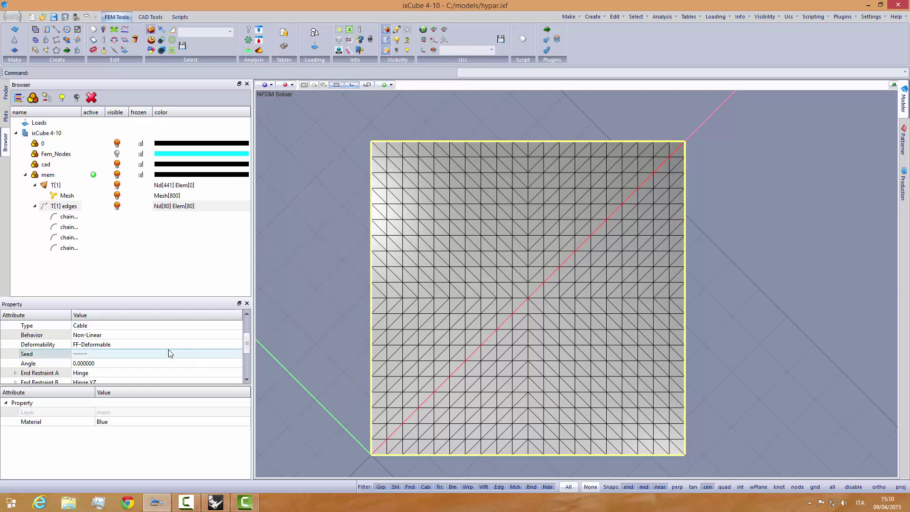
left_click(95, 356)
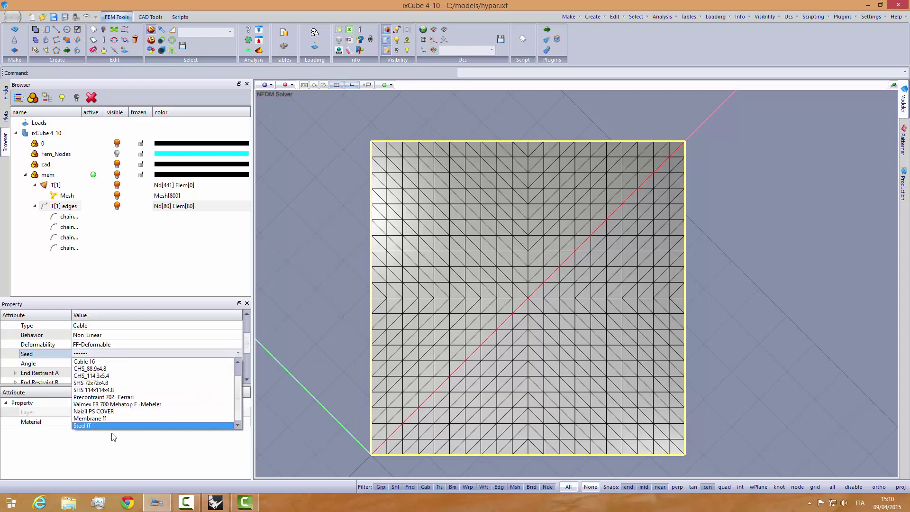
left_click(105, 427)
left_click(95, 344)
left_click(95, 344)
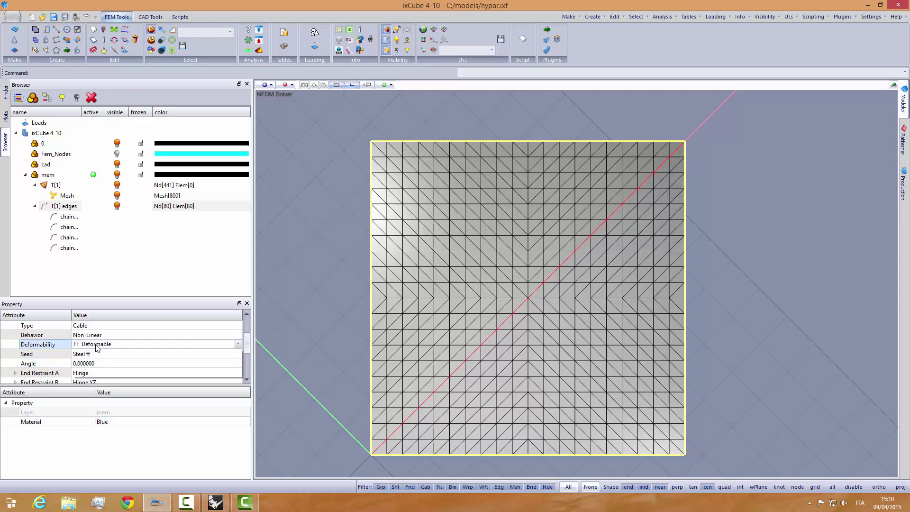
left_click(94, 366)
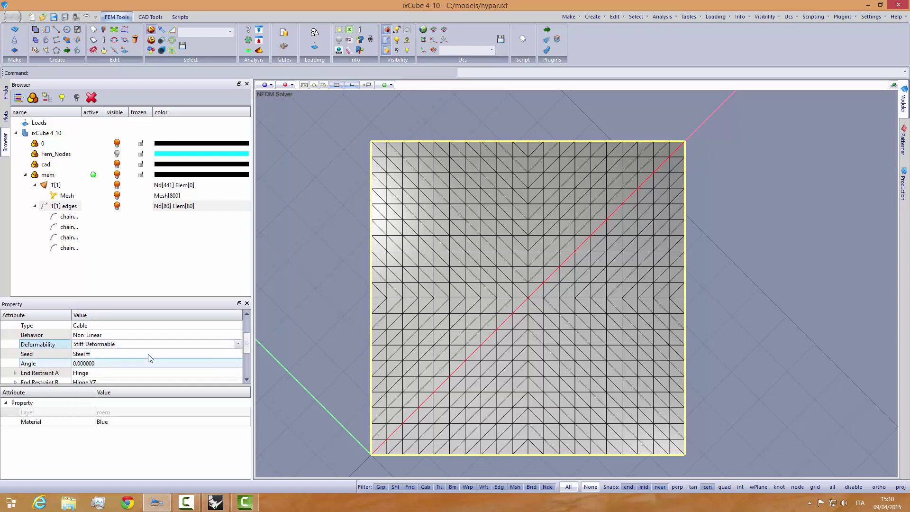
- Set the edge cables' pretension to 10 and clear the selection
left_click_drag(246, 338, 248, 352)
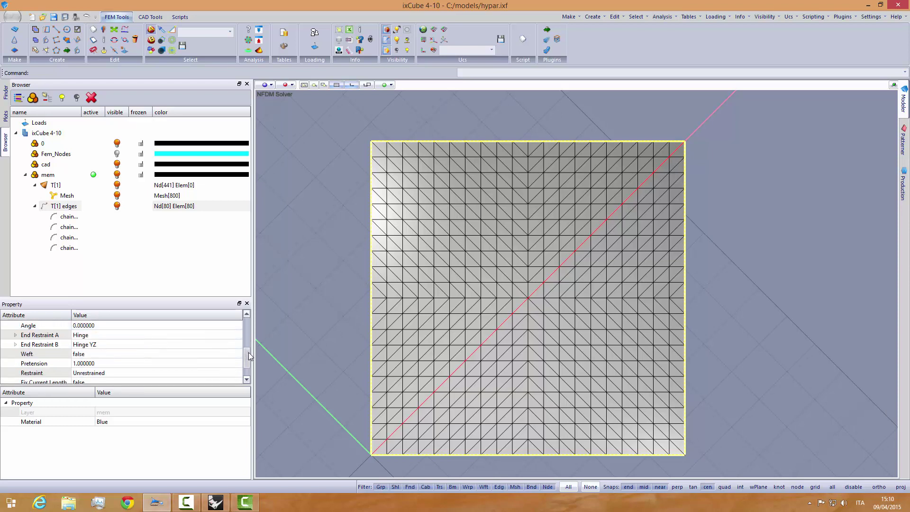
left_click(148, 359)
left_click(101, 364)
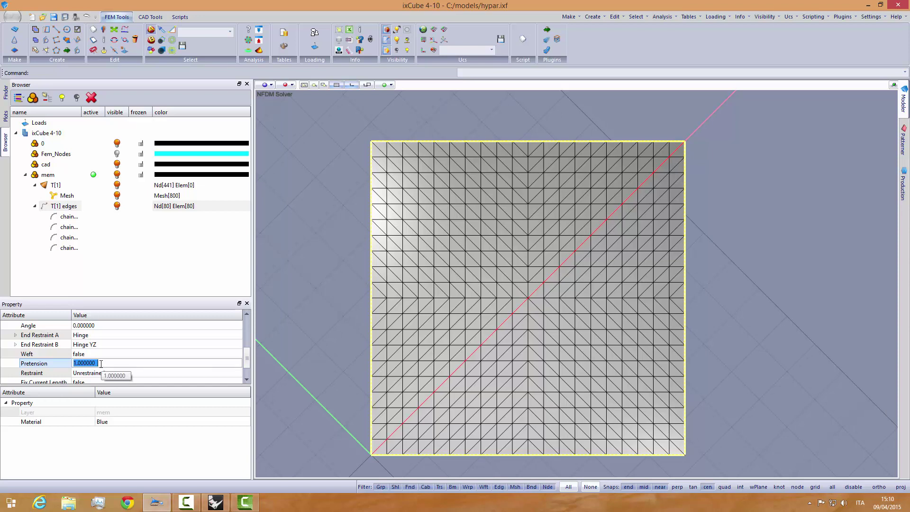
type("10")
left_click(102, 375)
left_click(131, 373)
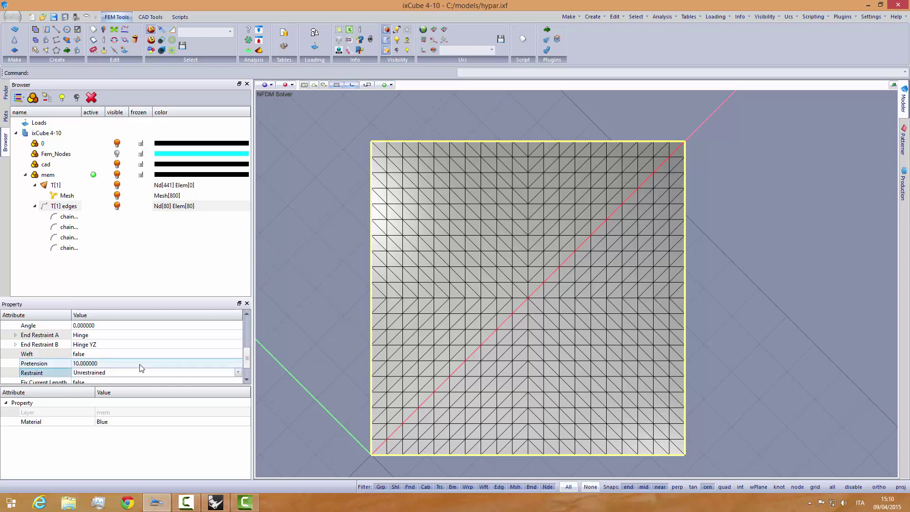
left_click(311, 318)
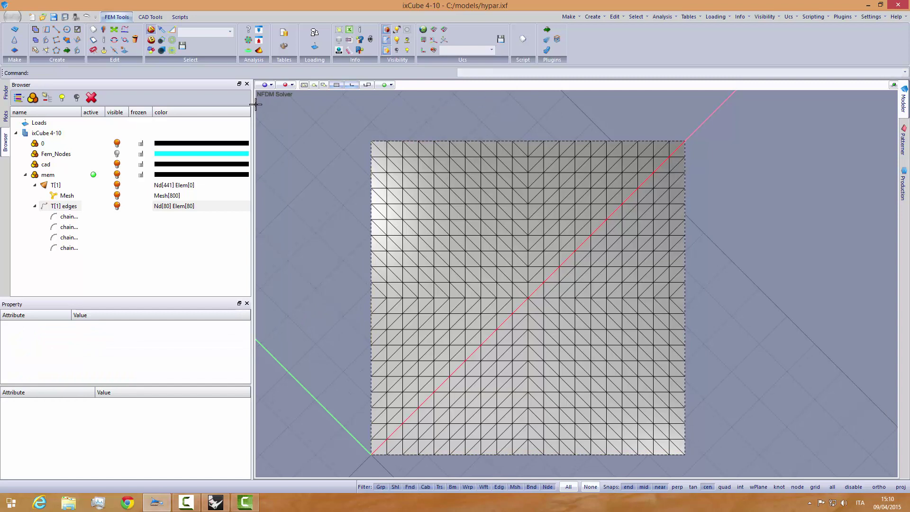
- Switch to an isometric 3-D view tilted to show the mesh from the side
left_click(12, 16)
left_click(28, 63)
left_click(272, 85)
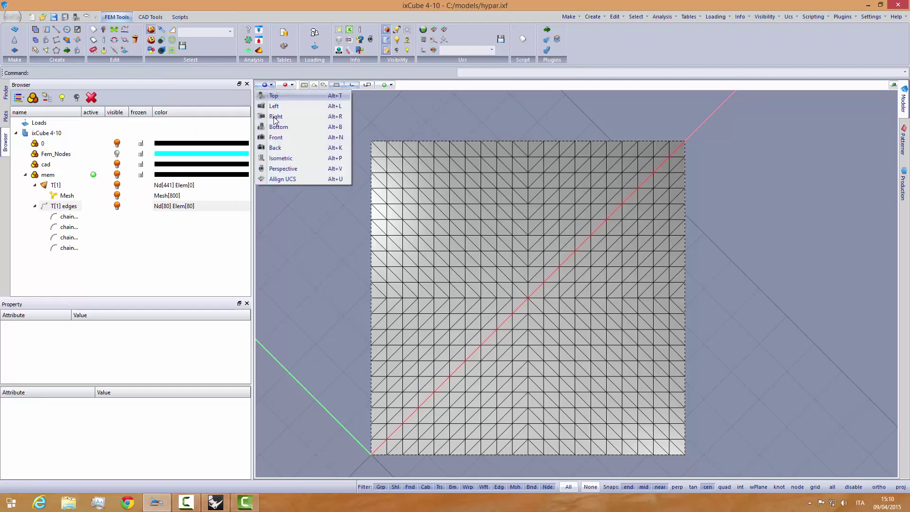
left_click(291, 164)
middle_click_drag(492, 277, 463, 260)
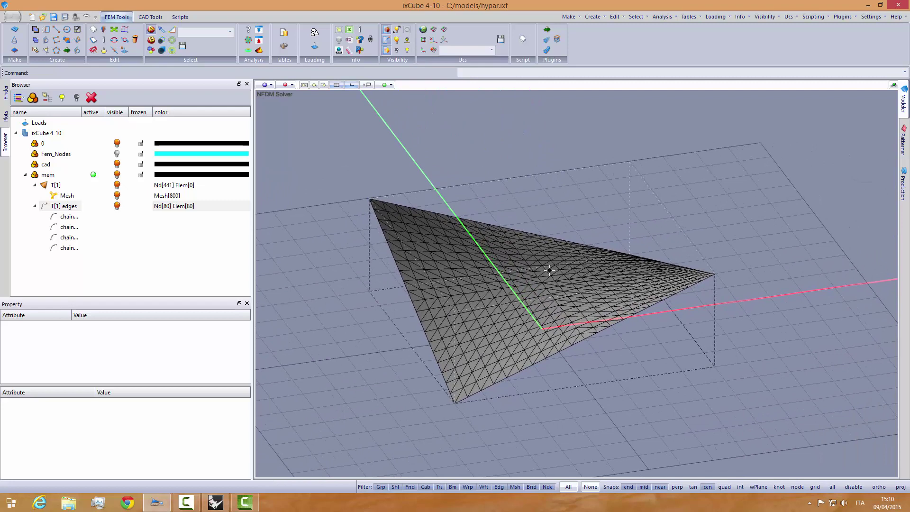
- Run form-finding with default options and inspect the resulting saddle-shaped membrane
left_click(248, 40)
left_click_drag(428, 194, 187, 129)
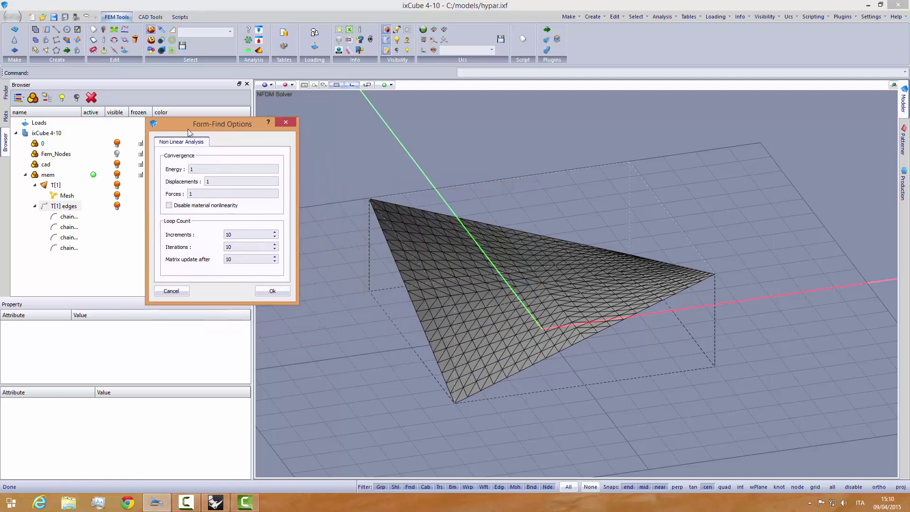
left_click(267, 291)
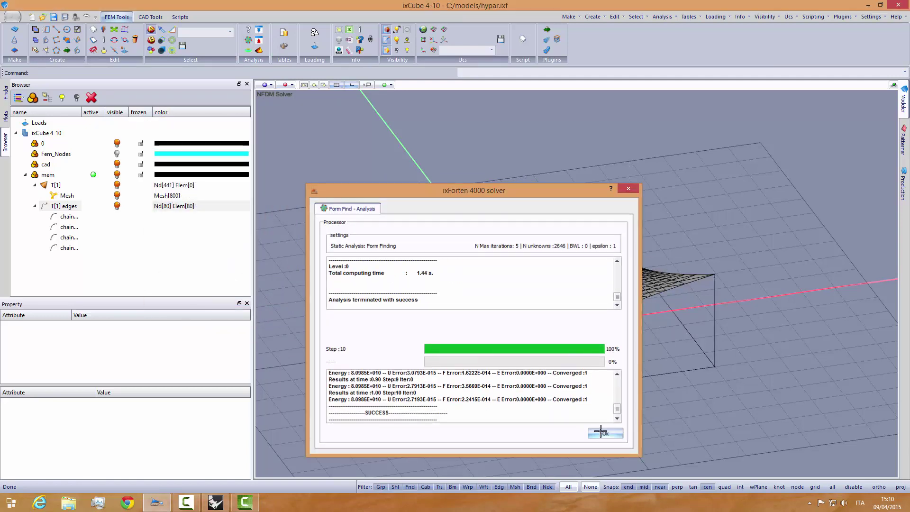
left_click(602, 432)
middle_click_drag(520, 382, 509, 298)
scroll(519, 302, "up", 3)
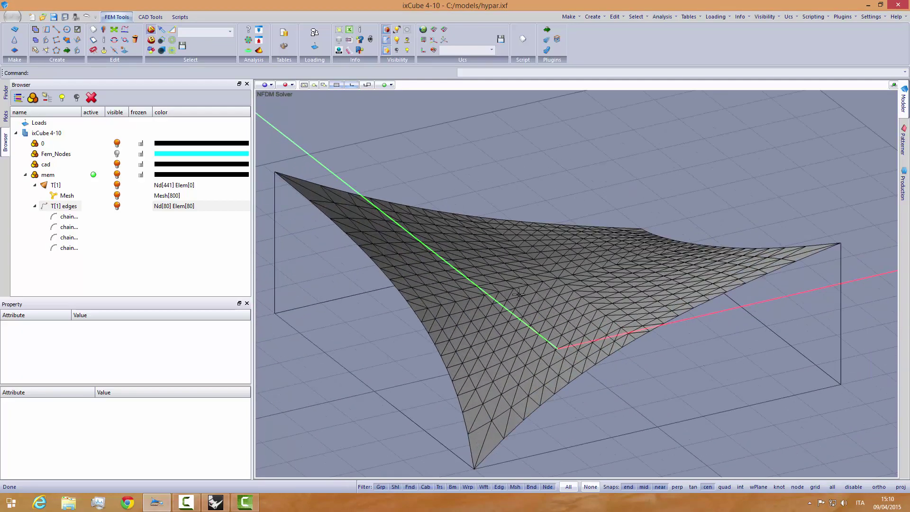
scroll(529, 302, "down", 1)
middle_click_drag(609, 324, 581, 331)
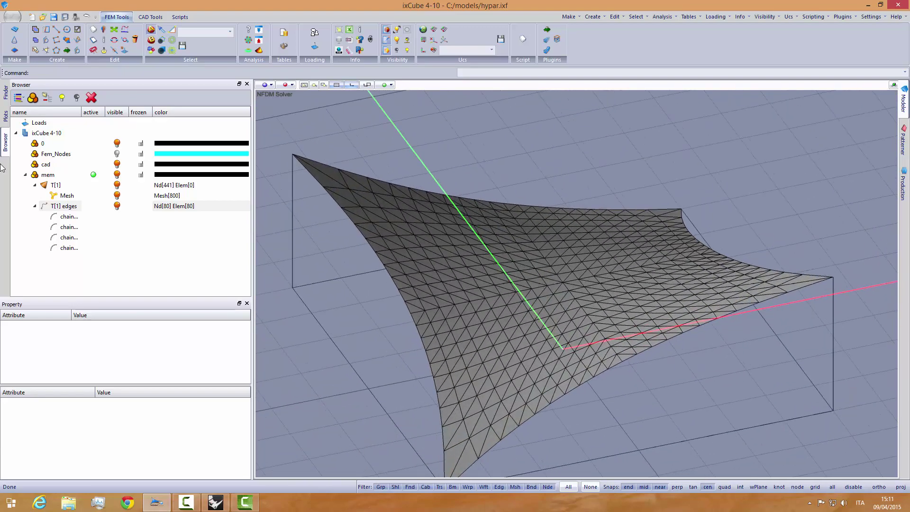
- Plot Form-Find sI membrane stresses with mesh lines hidden for smooth shading
left_click(5, 117)
left_click(118, 181)
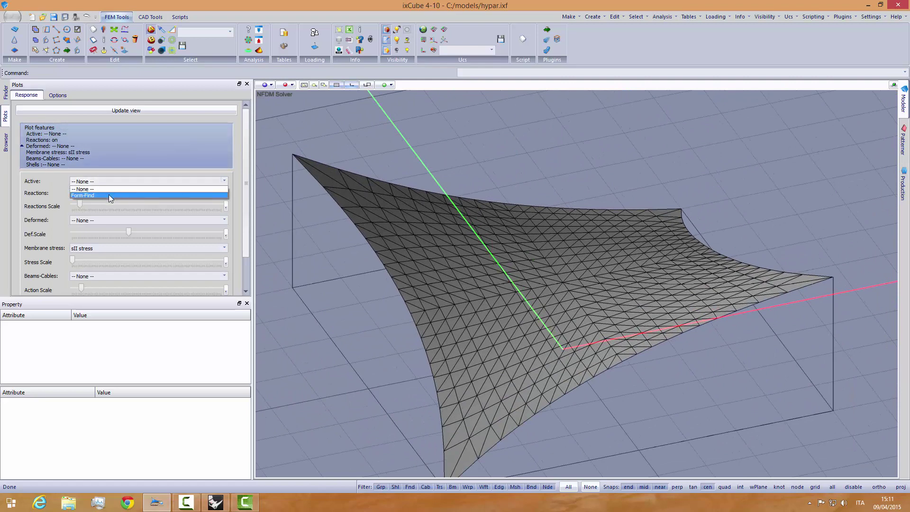
left_click(109, 194)
left_click(106, 247)
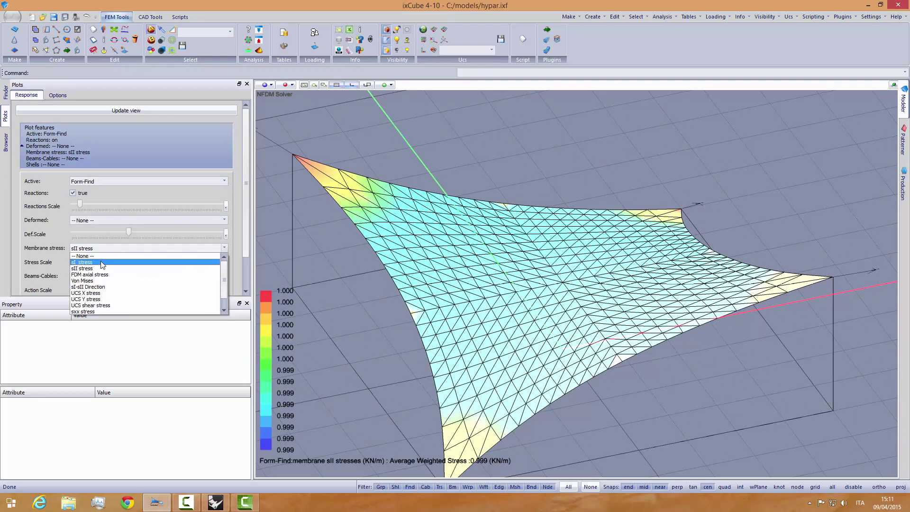
left_click(102, 263)
left_click(386, 51)
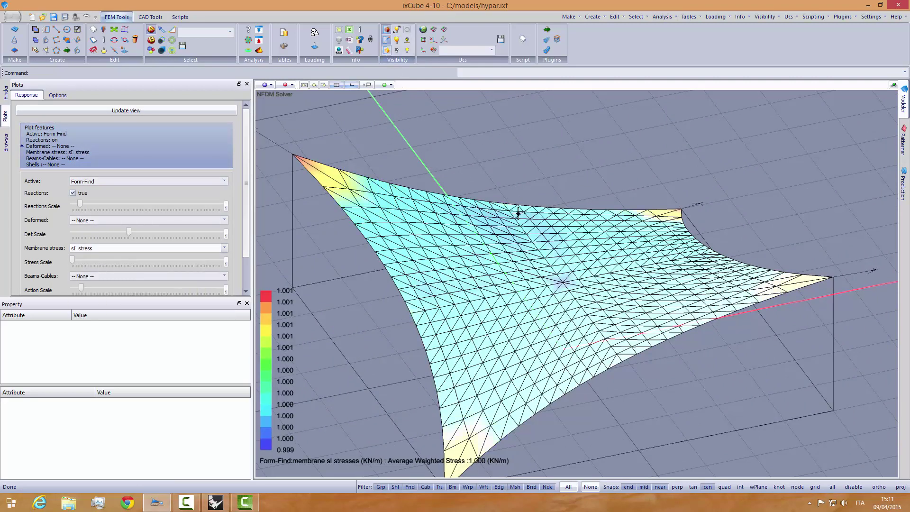
left_click(387, 50)
mouse_move(498, 264)
middle_mouse_down()
mouse_move(460, 295)
mouse_move(469, 285)
middle_mouse_up()
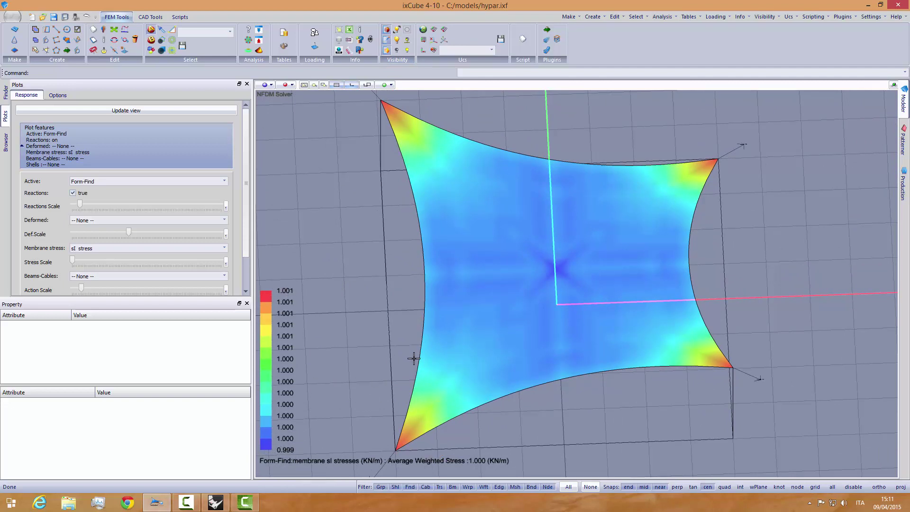
middle_click_drag(414, 359, 411, 362)
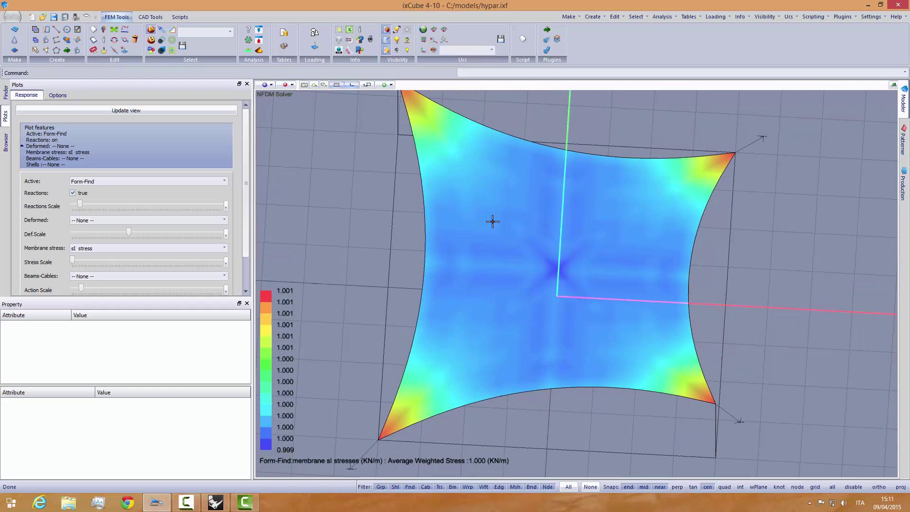
middle_click_drag(479, 305, 442, 300)
- Switch the membrane stress plot to sII, then to Von Mises
left_click(152, 249)
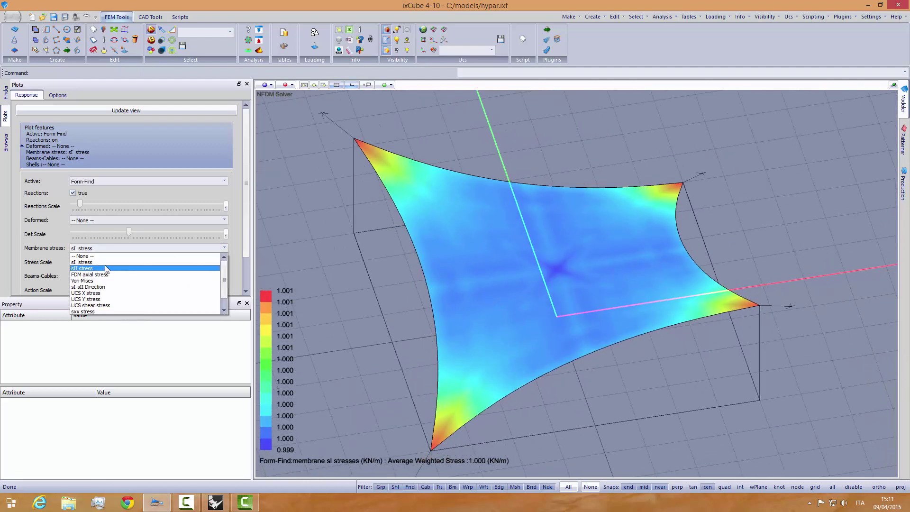
left_click(104, 266)
middle_click_drag(336, 285, 322, 294)
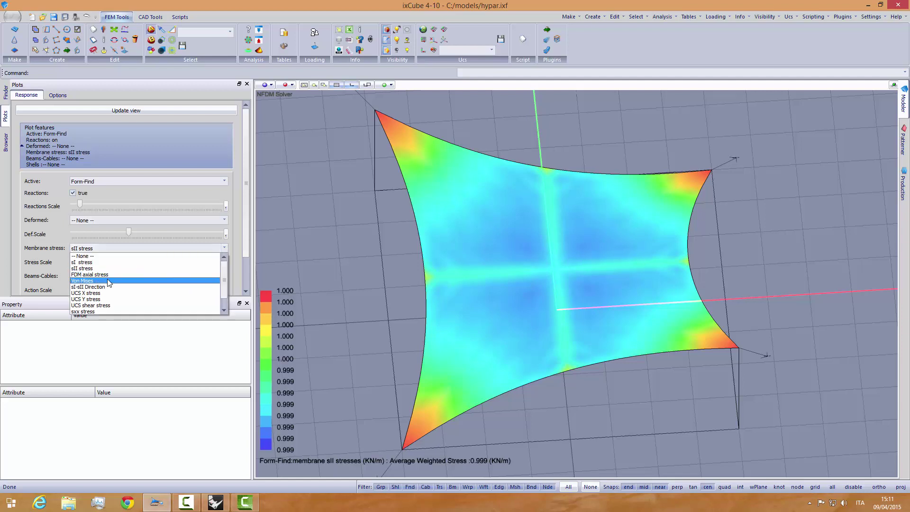
left_click(107, 279)
middle_click_drag(306, 281, 362, 277)
- Zoom in on a support corner to read its 19.286 KN reaction, then zoom out
scroll(336, 211, "down", 3)
scroll(329, 189, "up", 10)
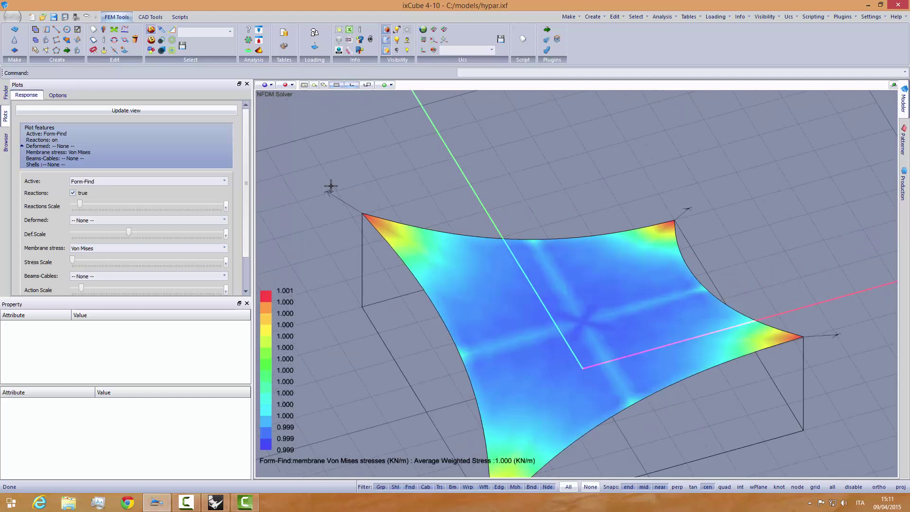
scroll(325, 199, "up", 2)
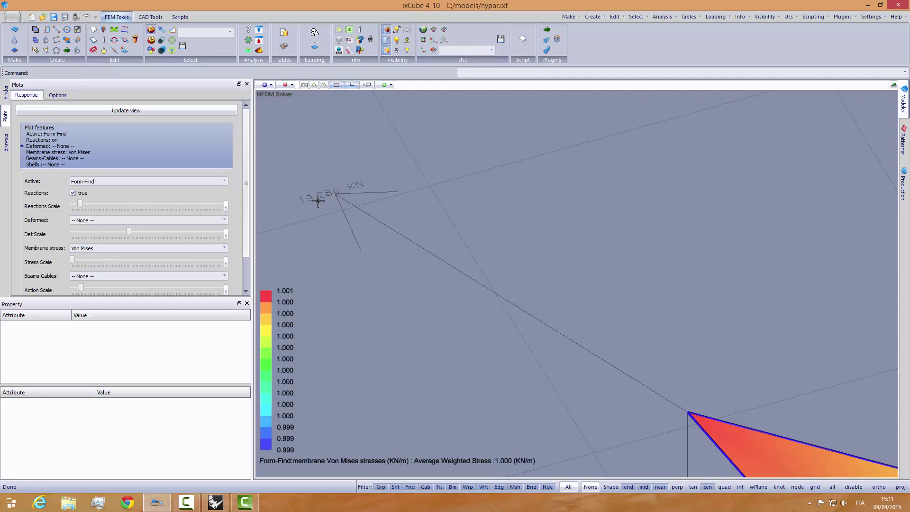
scroll(332, 197, "down", 8)
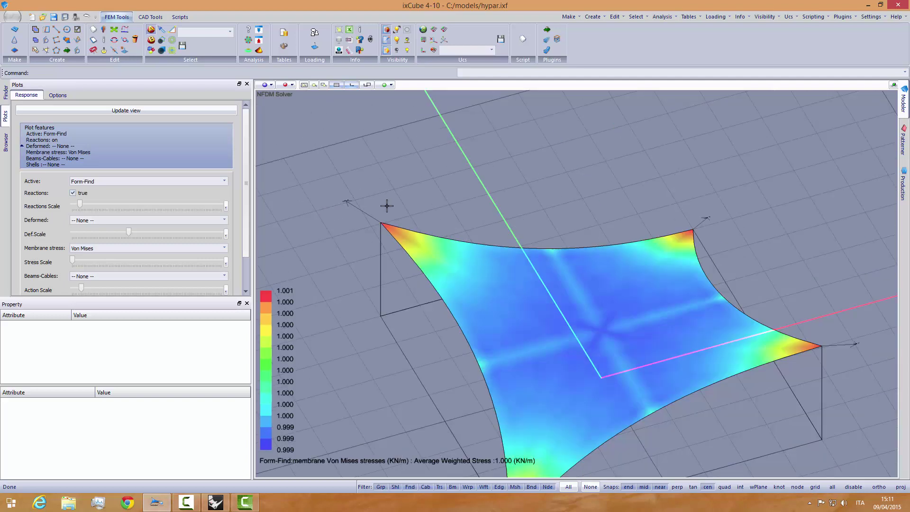
middle_click_drag(384, 205, 428, 257)
scroll(455, 365, "up", 8)
scroll(454, 365, "up", 8)
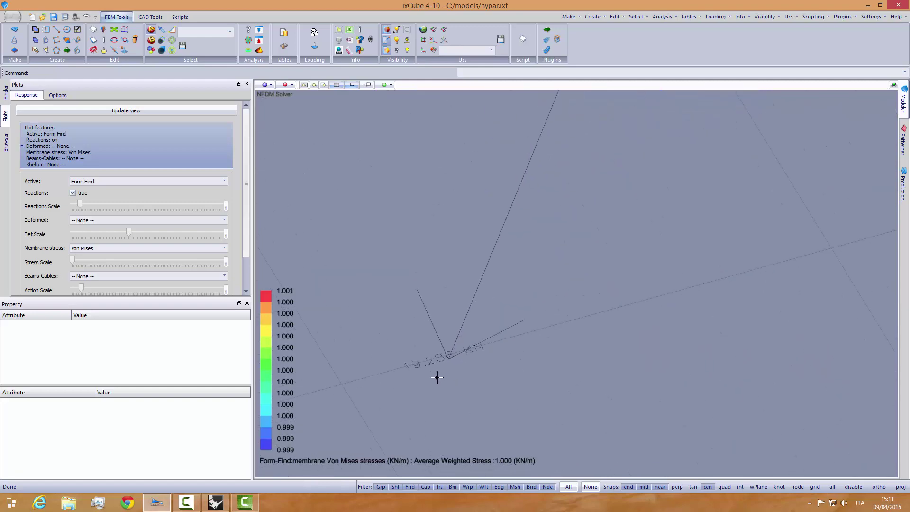
scroll(409, 363, "down", 8)
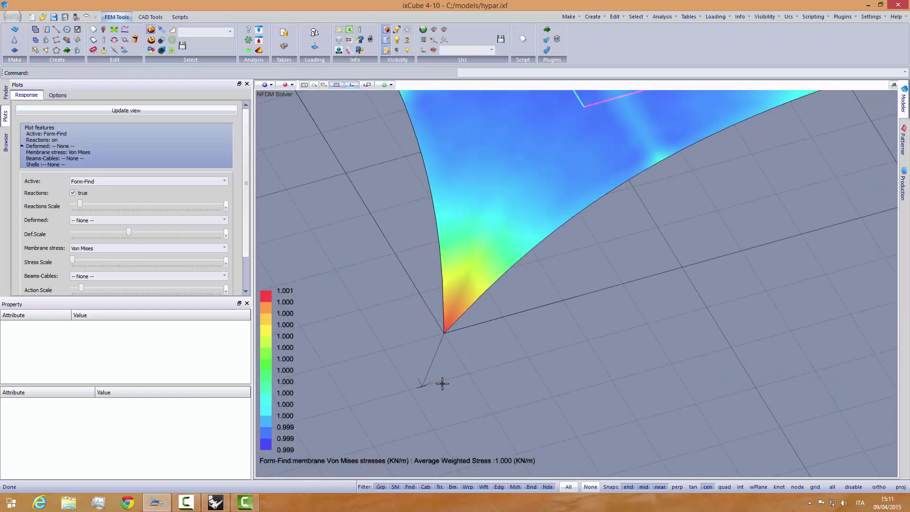
middle_click_drag(474, 312, 470, 336)
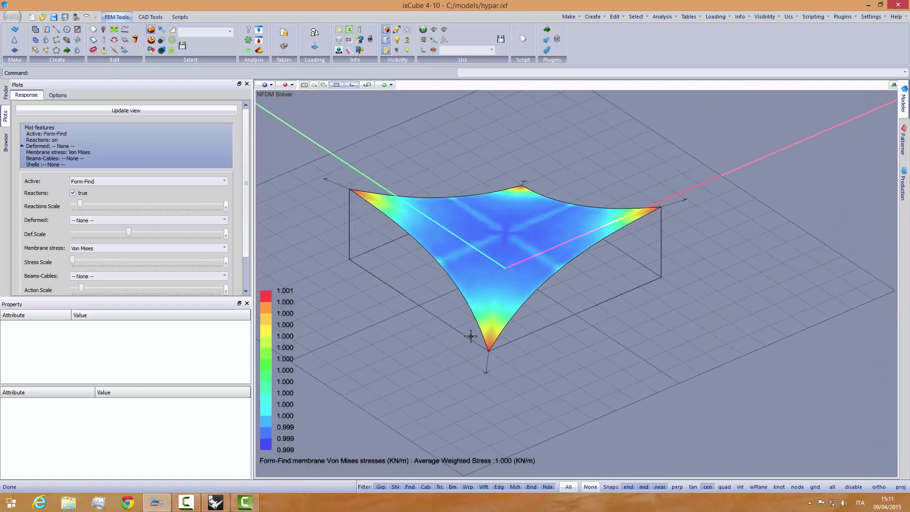
- Turn off the membrane stress plot and plot the edge cables' 10.000 KN axial forces
left_click(143, 248)
left_click(95, 255)
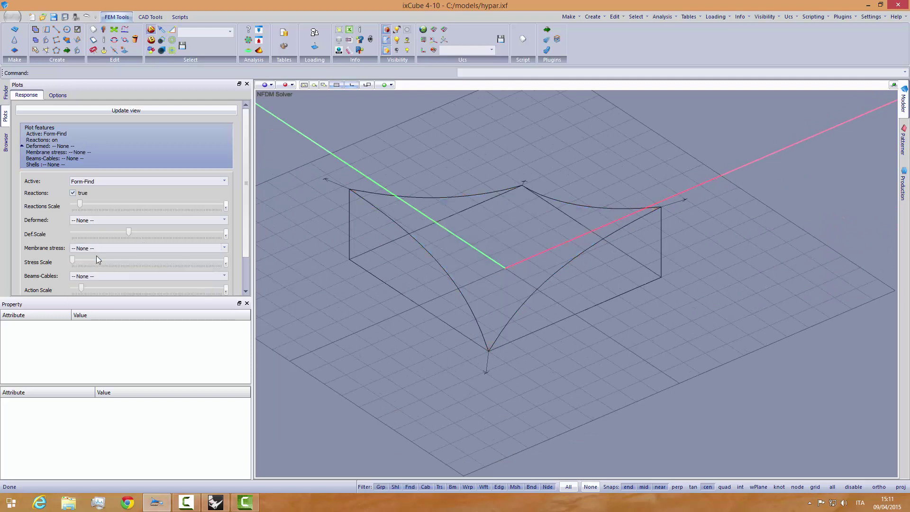
left_click_drag(246, 219, 246, 260)
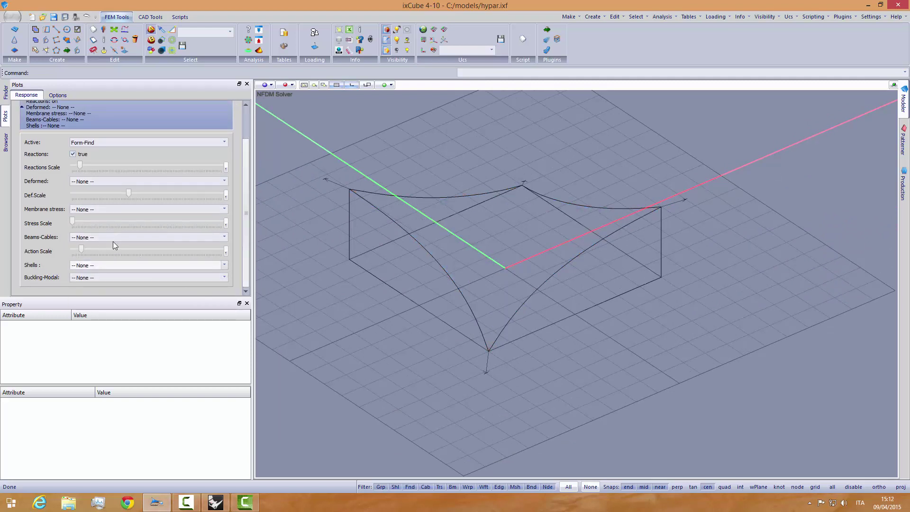
left_click(90, 237)
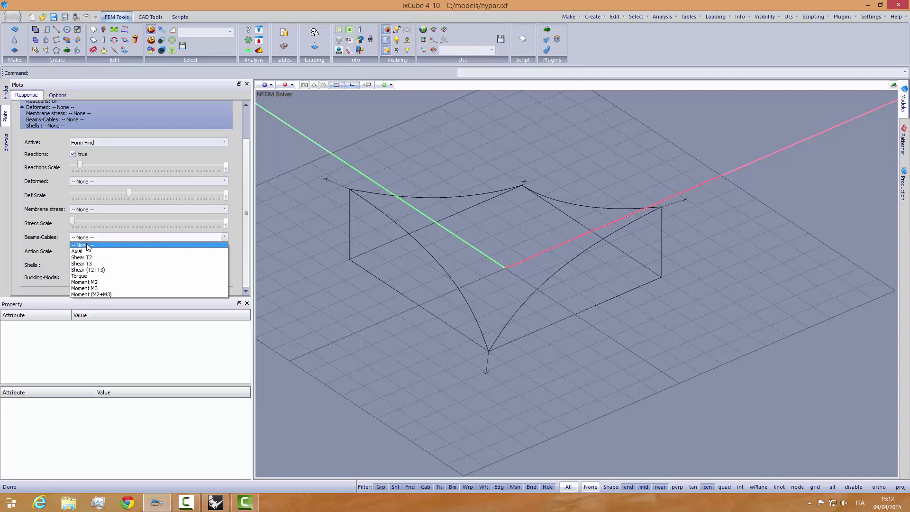
left_click(88, 244)
scroll(368, 288, "up", 6)
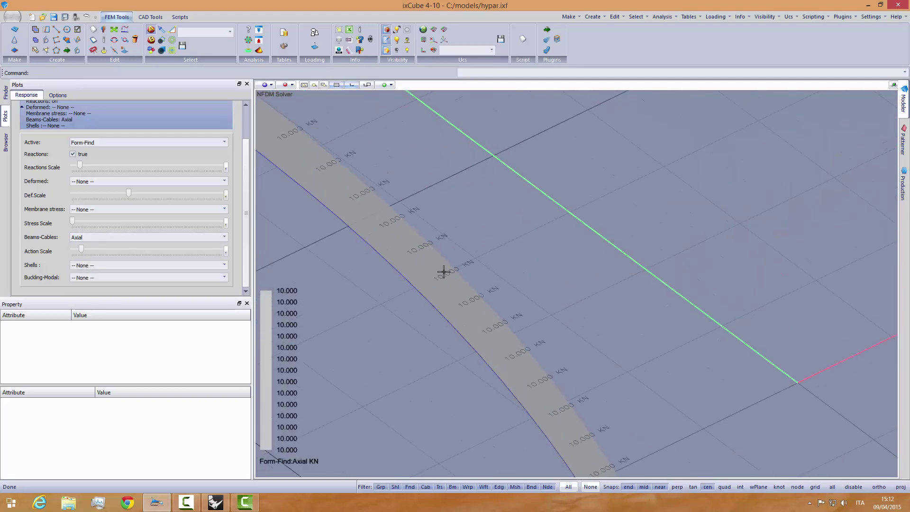
scroll(444, 271, "down", 6)
mouse_move(473, 311)
middle_mouse_down()
mouse_move(423, 309)
mouse_move(383, 288)
mouse_move(456, 305)
middle_mouse_up()
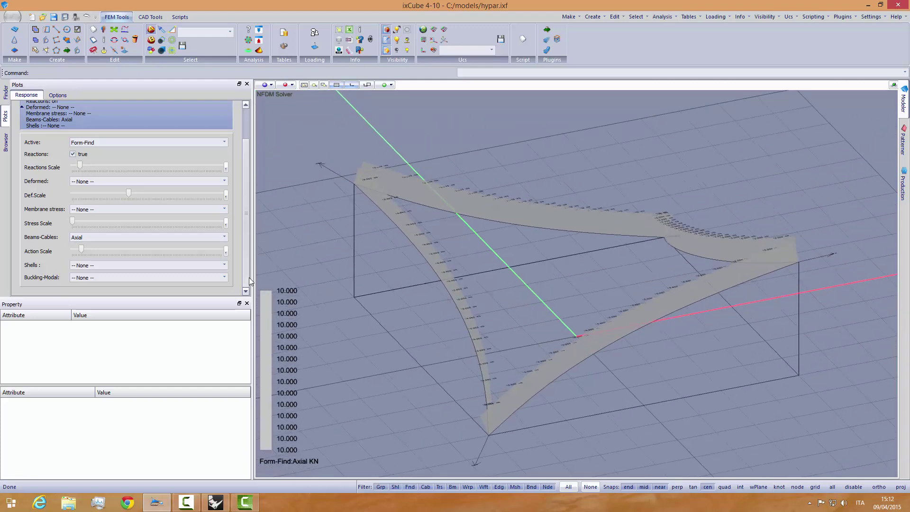
- Turn off the cable axial plot and hide the support reaction arrows
left_click(112, 236)
left_click(104, 245)
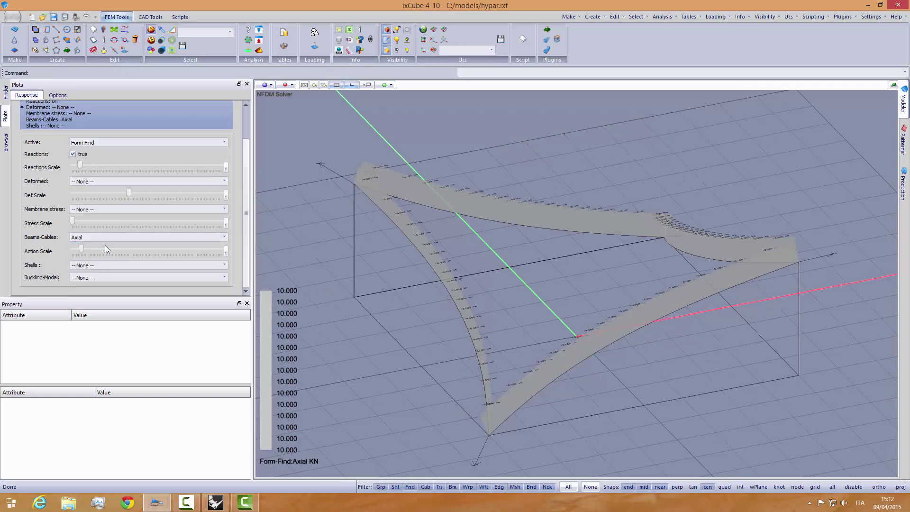
left_click(77, 154)
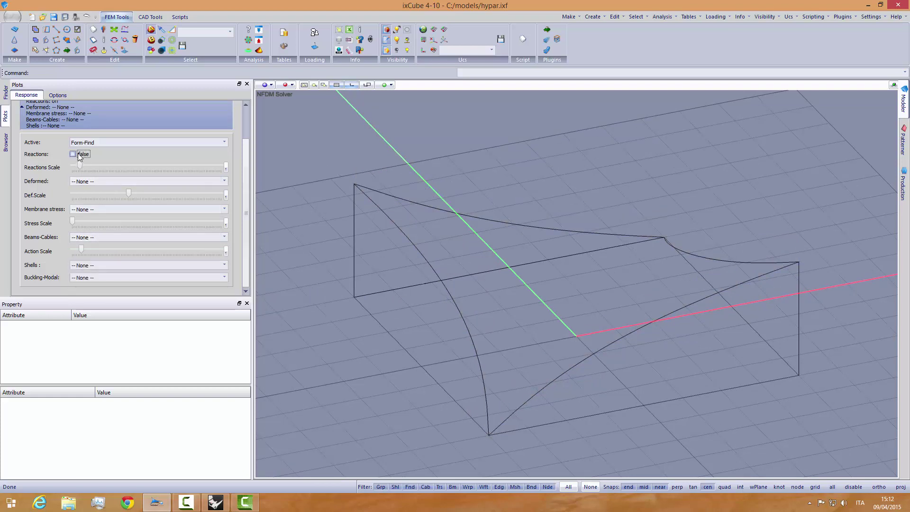
- Show the form-found hypar as a shaded grey triangulated surface and orbit around it
left_click(387, 50)
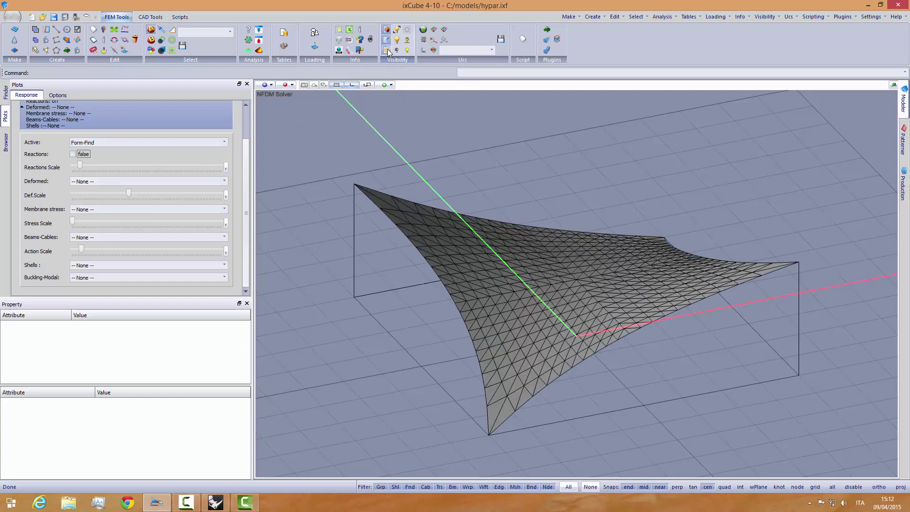
middle_click_drag(341, 285, 515, 296)
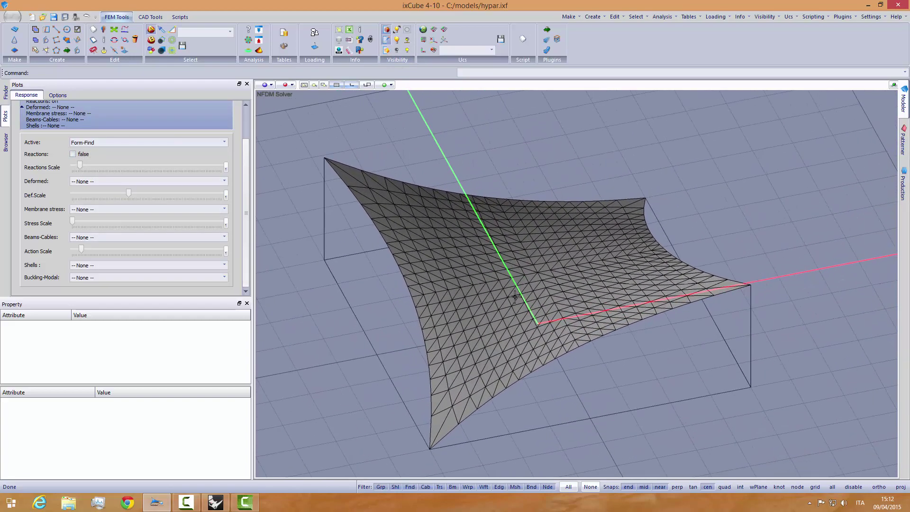